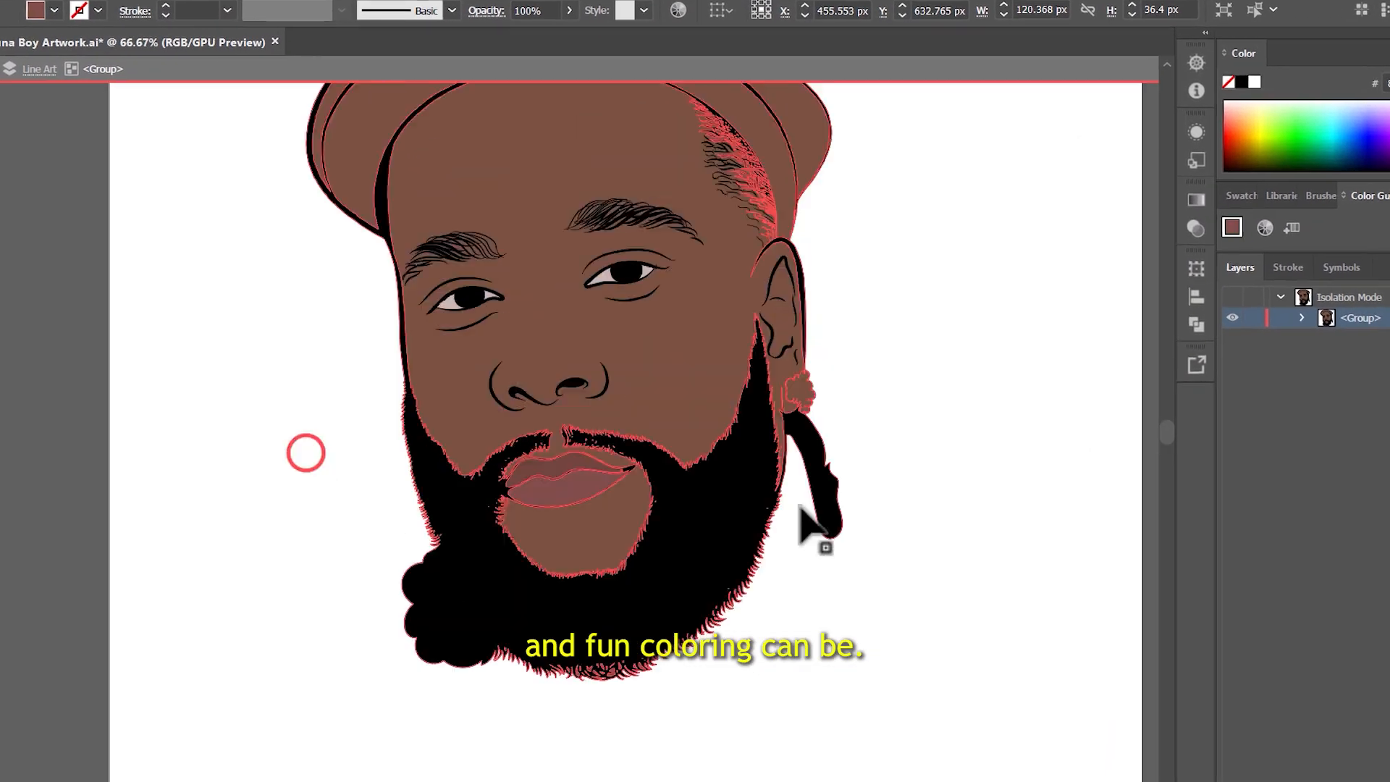
Sample the brown skin tone from the forehead with the Eyedropper tool
click(705, 156)
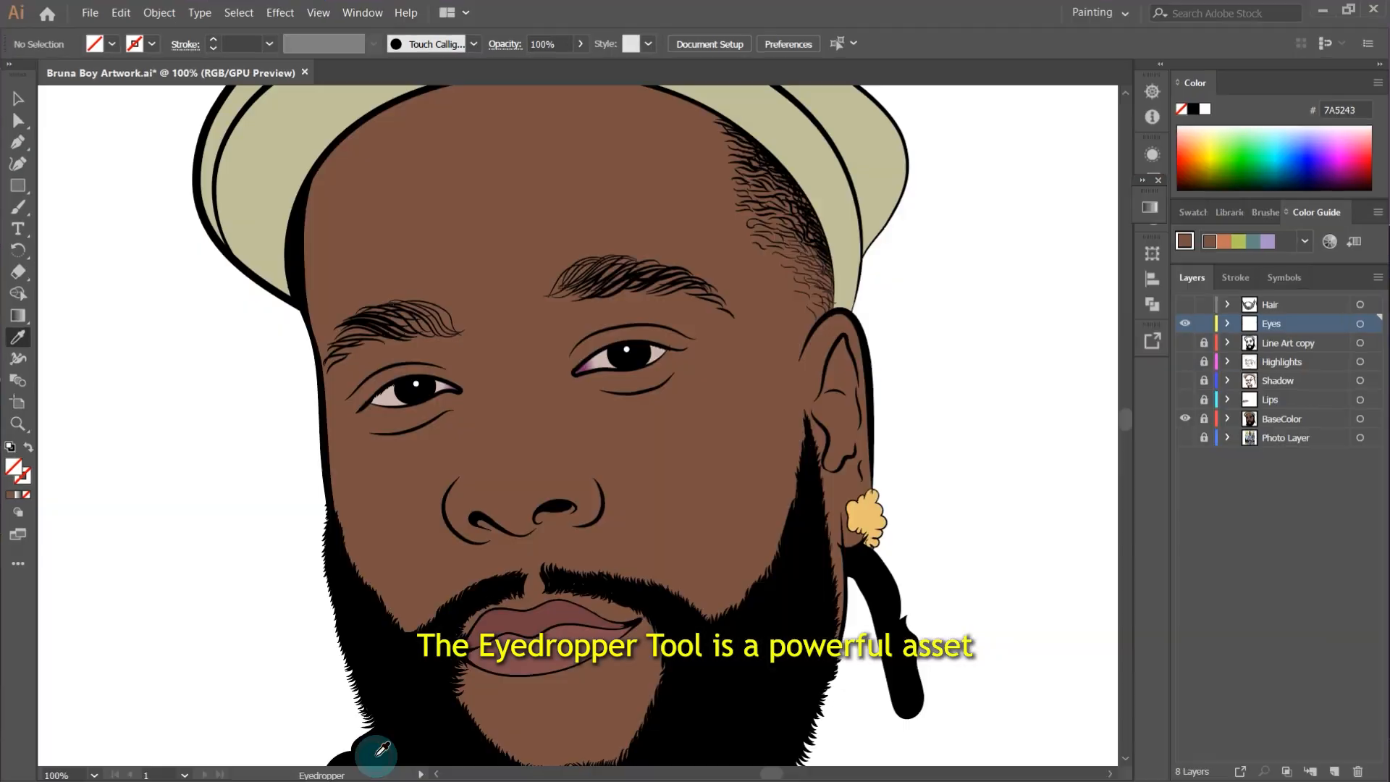
click(511, 184)
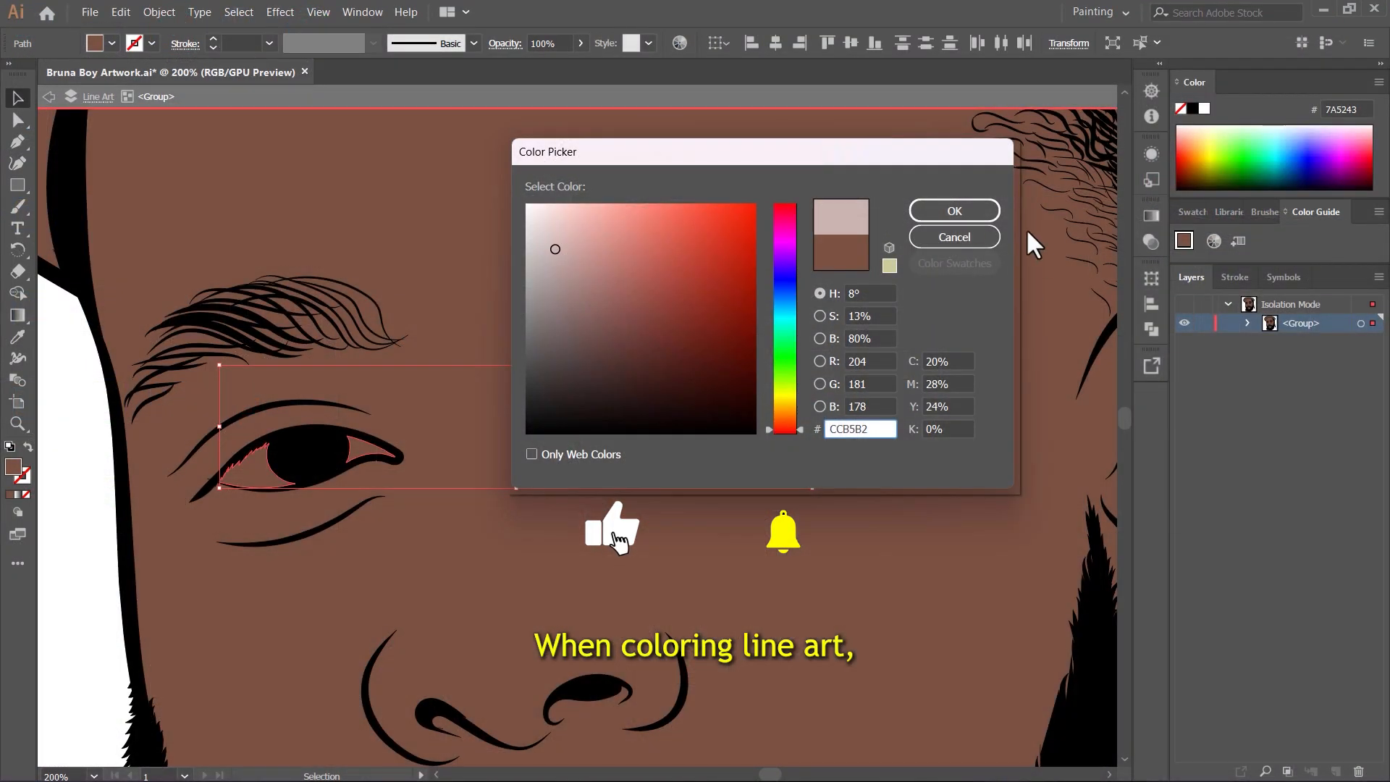
Fill the selected whites of the eyes with the pale pinkish grey CCB5B2
key(Return)
In the Snoop Dogg artwork, create a new layer above Layer 2 and set the fill to dark brown 5E2F2F
click(1327, 769)
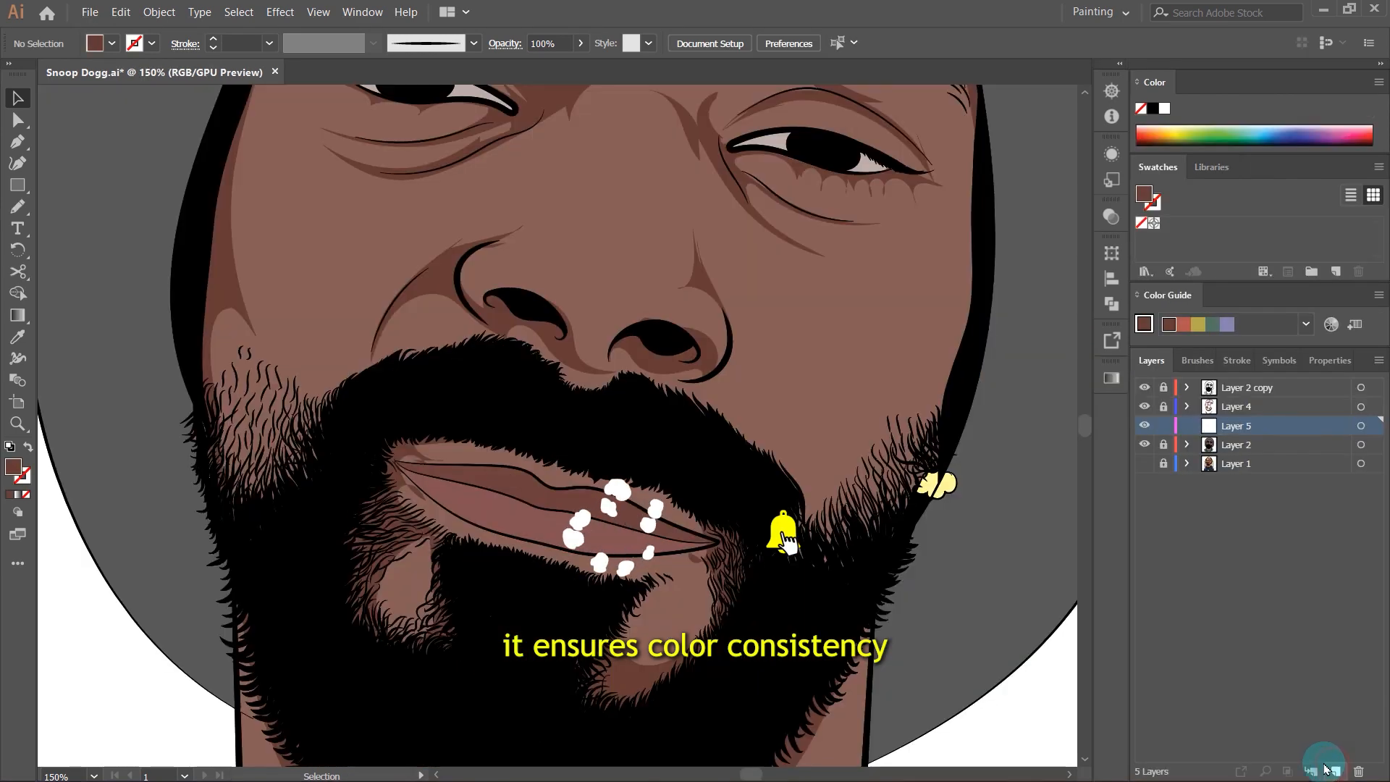
key(i)
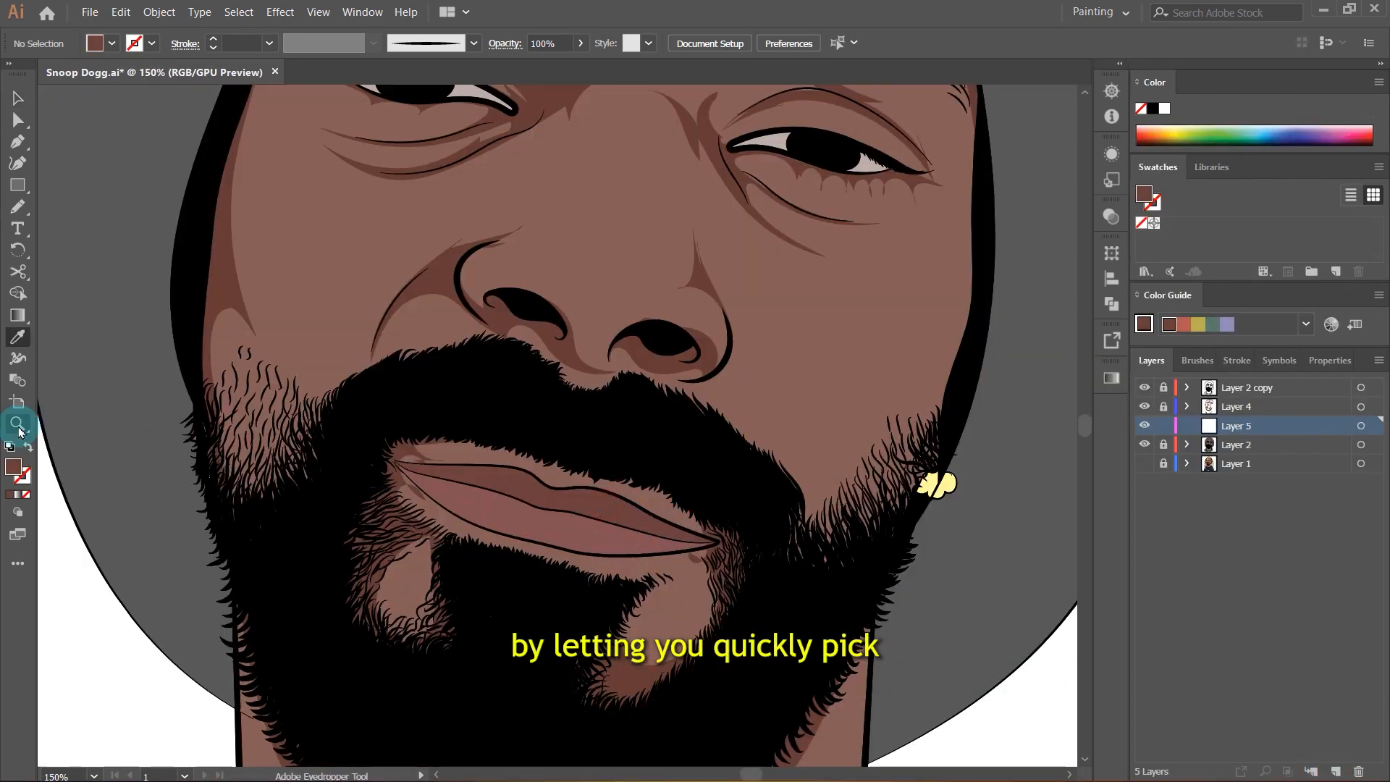
double_click(11, 468)
click(769, 497)
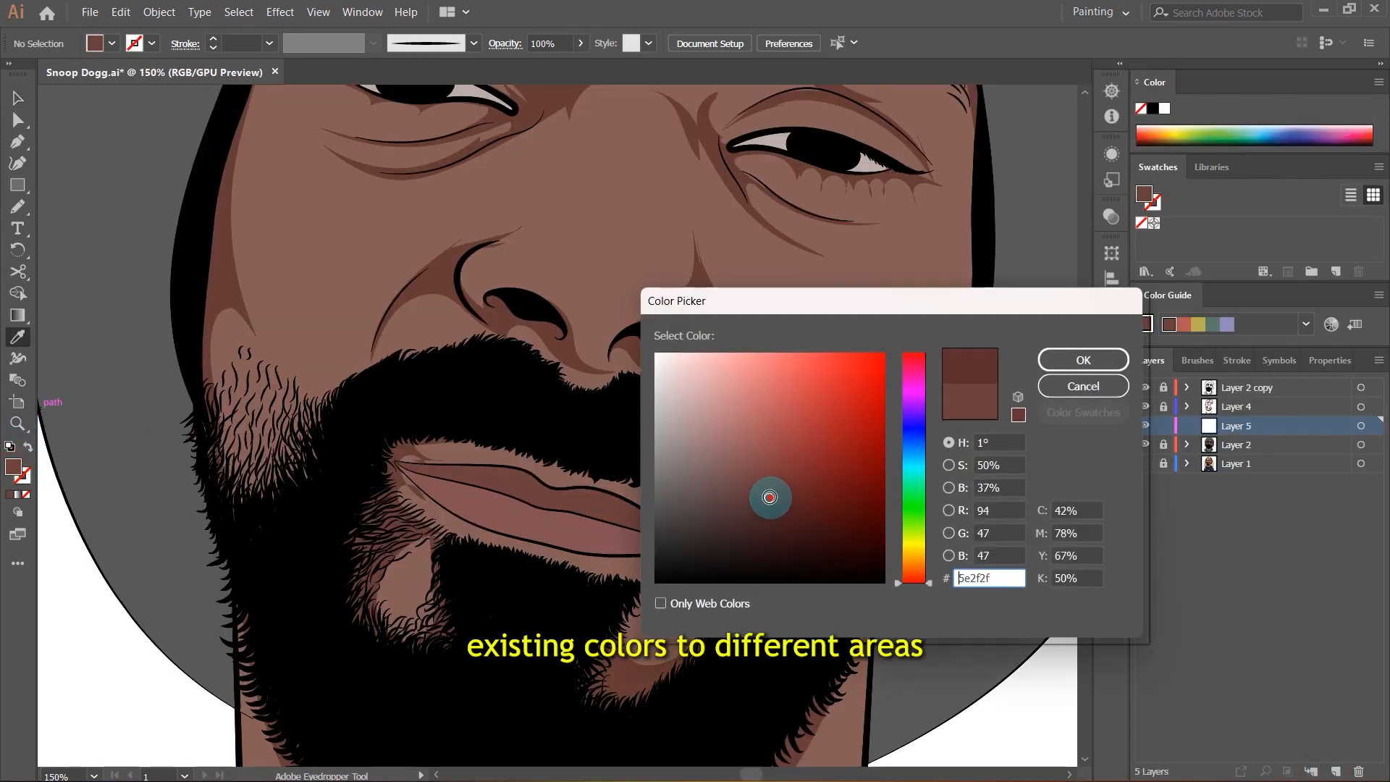
click(1083, 359)
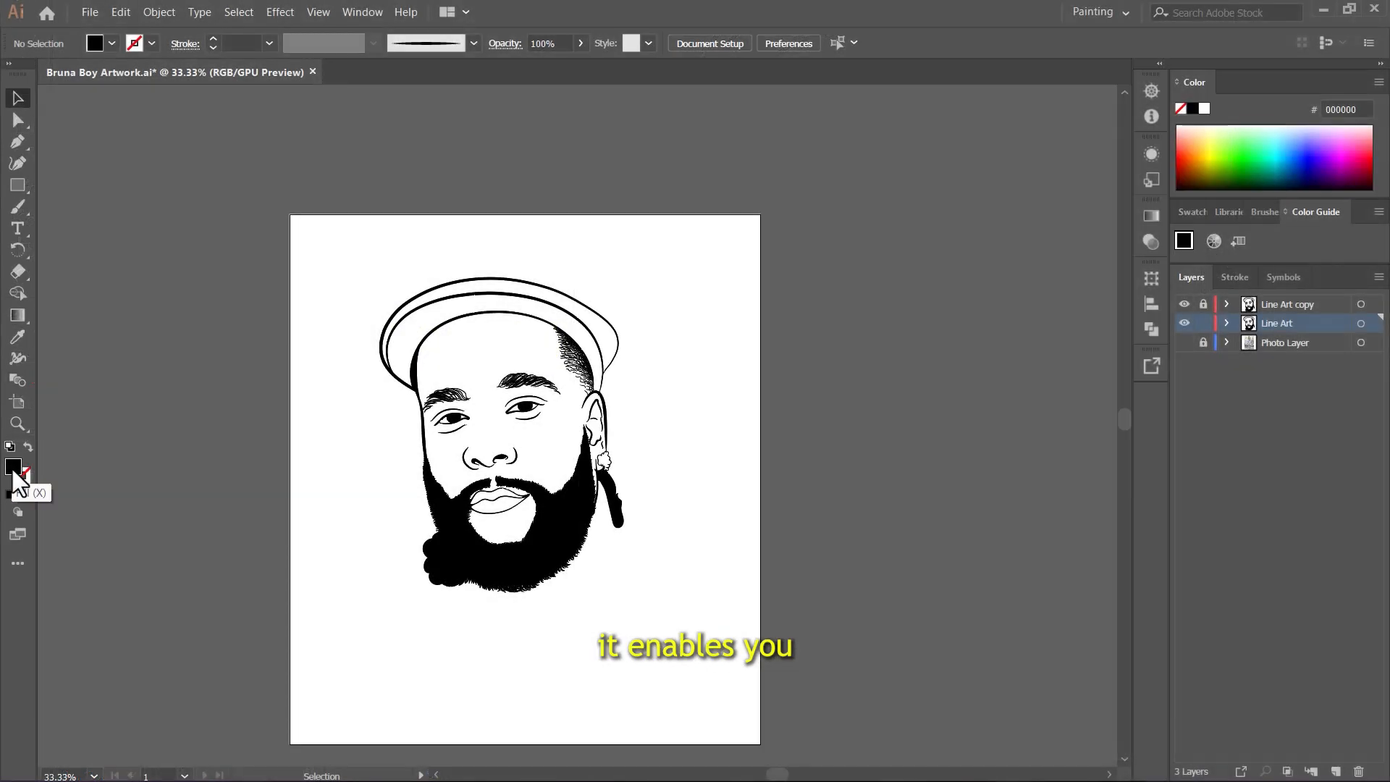
Set the fill color to the brown skin tone 7A5243
double_click(12, 469)
drag(630, 341, 628, 324)
drag(787, 427, 836, 426)
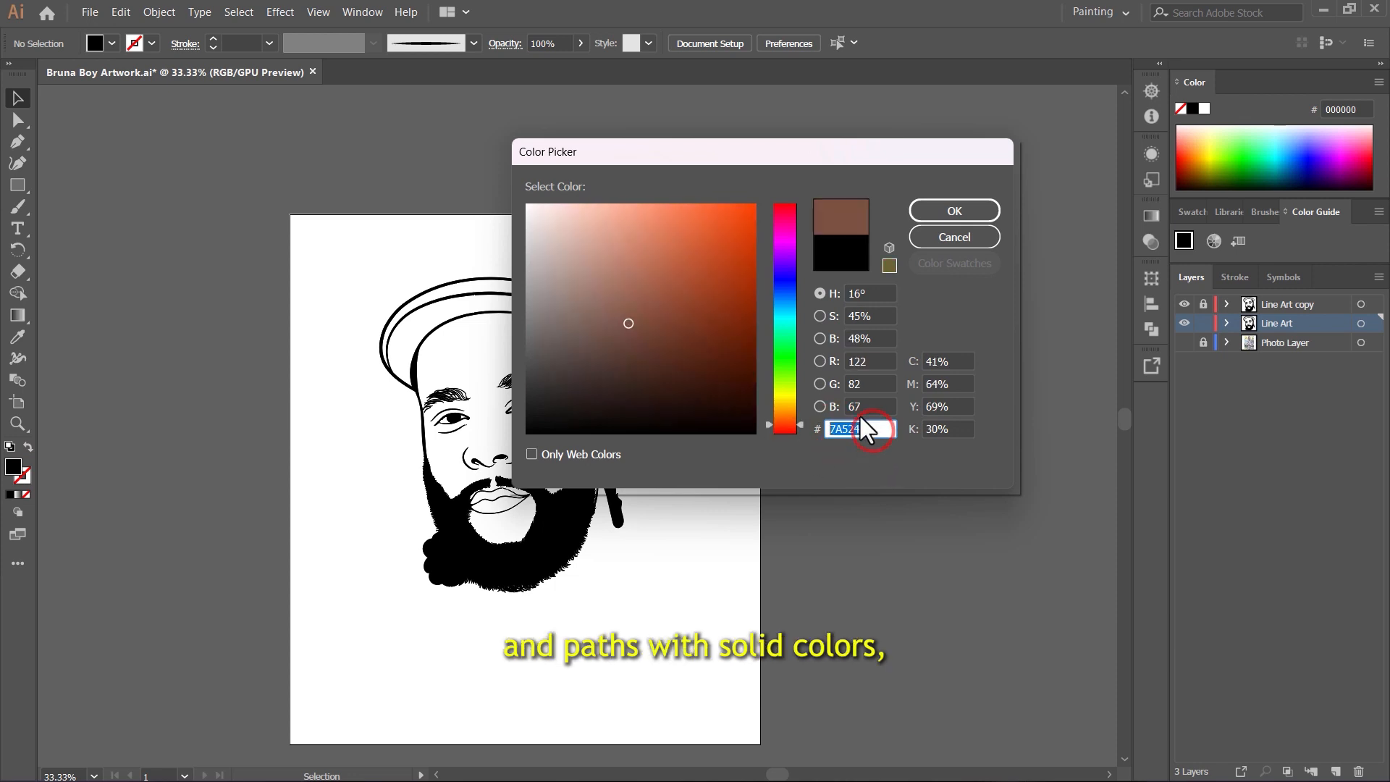
click(941, 217)
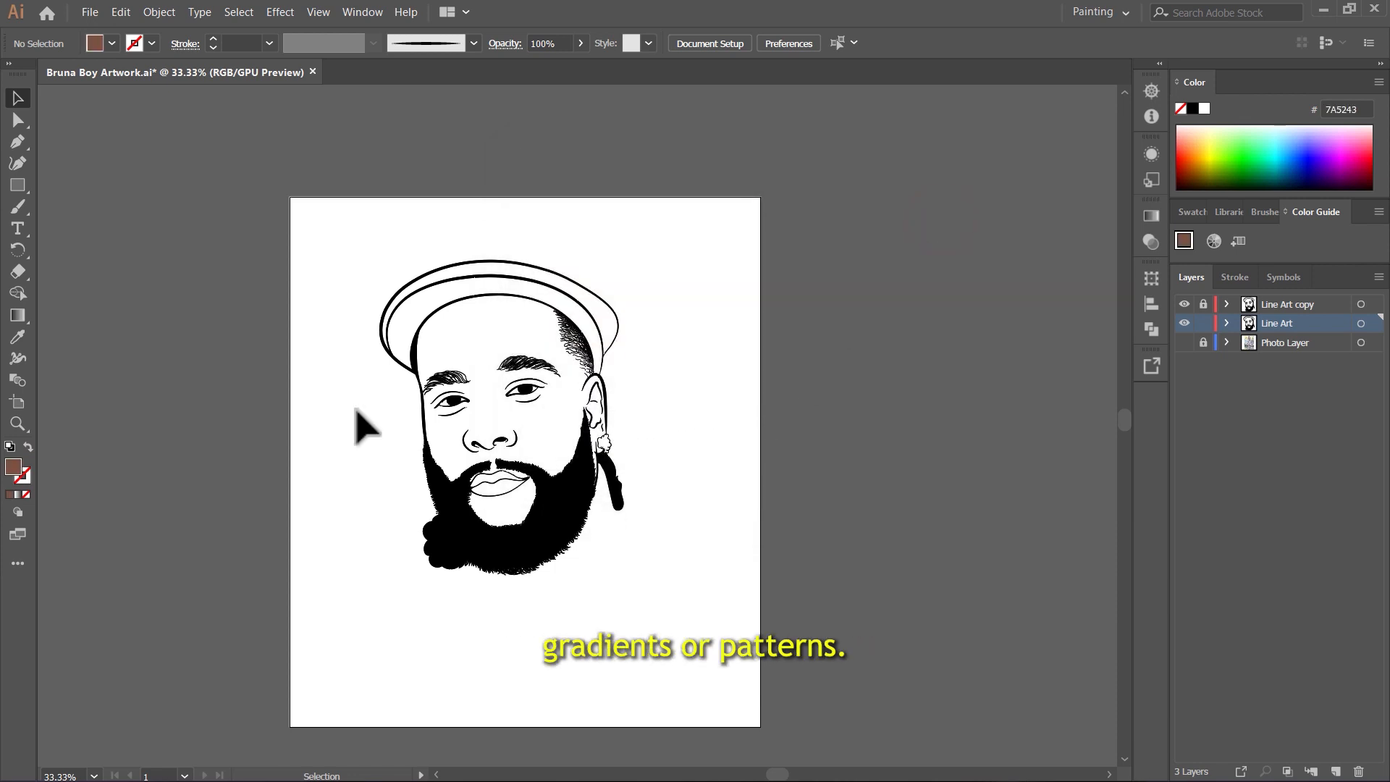
Draw a brown rectangle covering the whole portrait on the Line Art layer and send it to the back
key(m)
drag(236, 193, 812, 668)
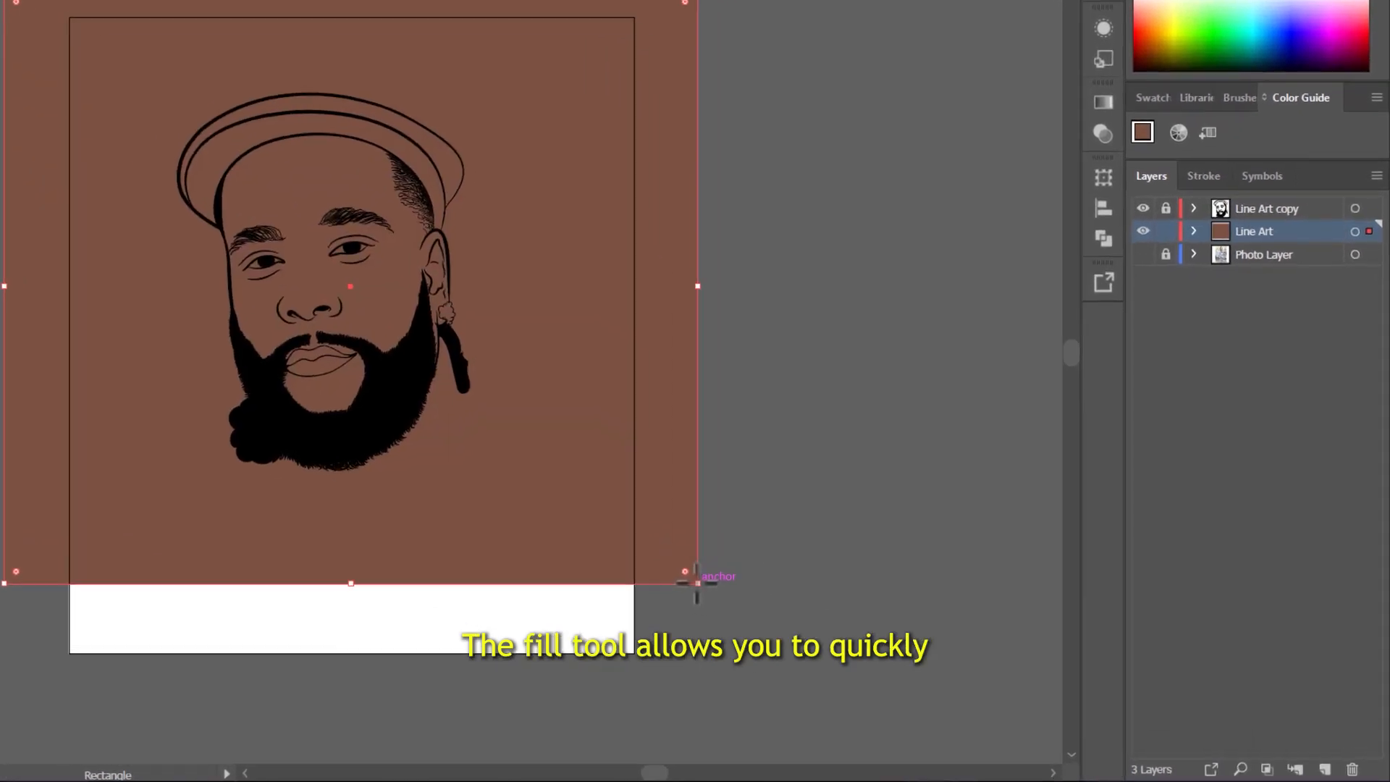
right_click(483, 71)
mouse_move(631, 402)
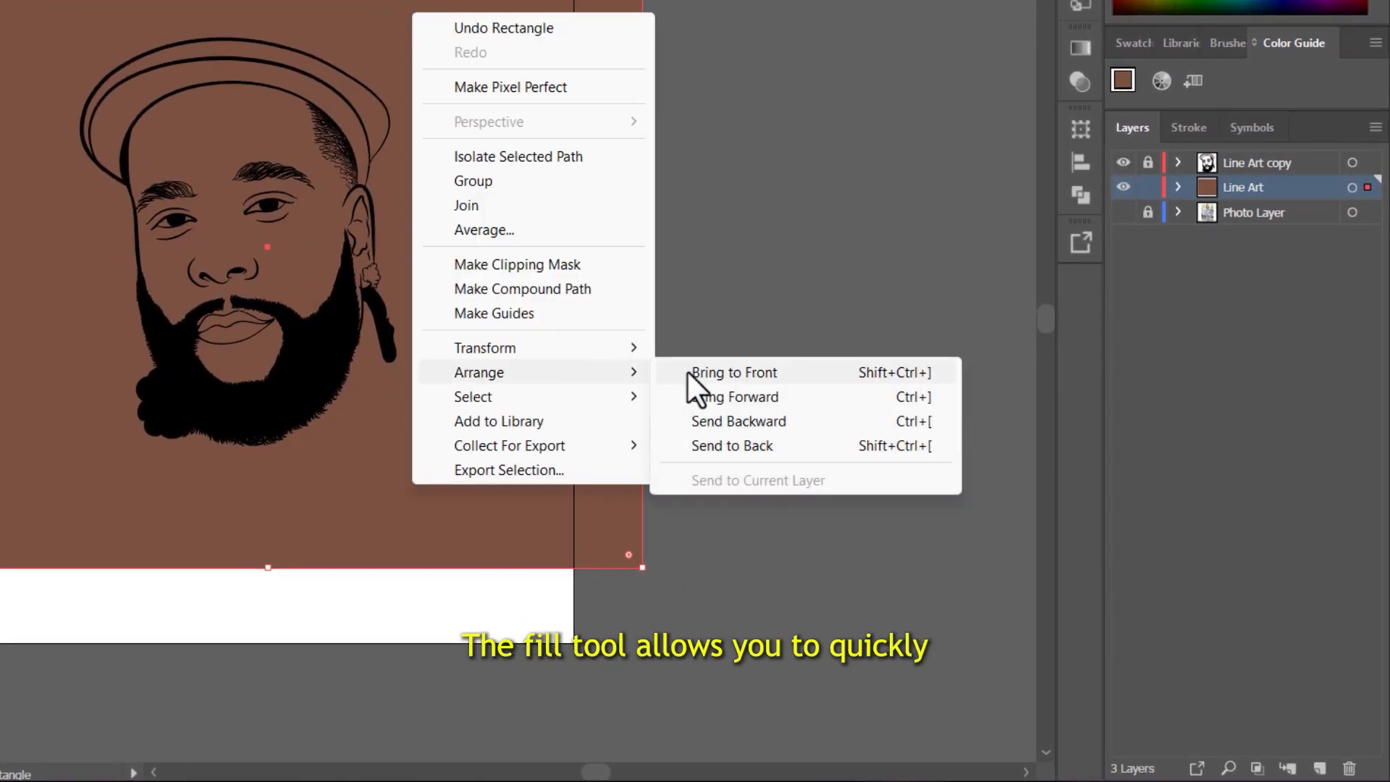
click(766, 445)
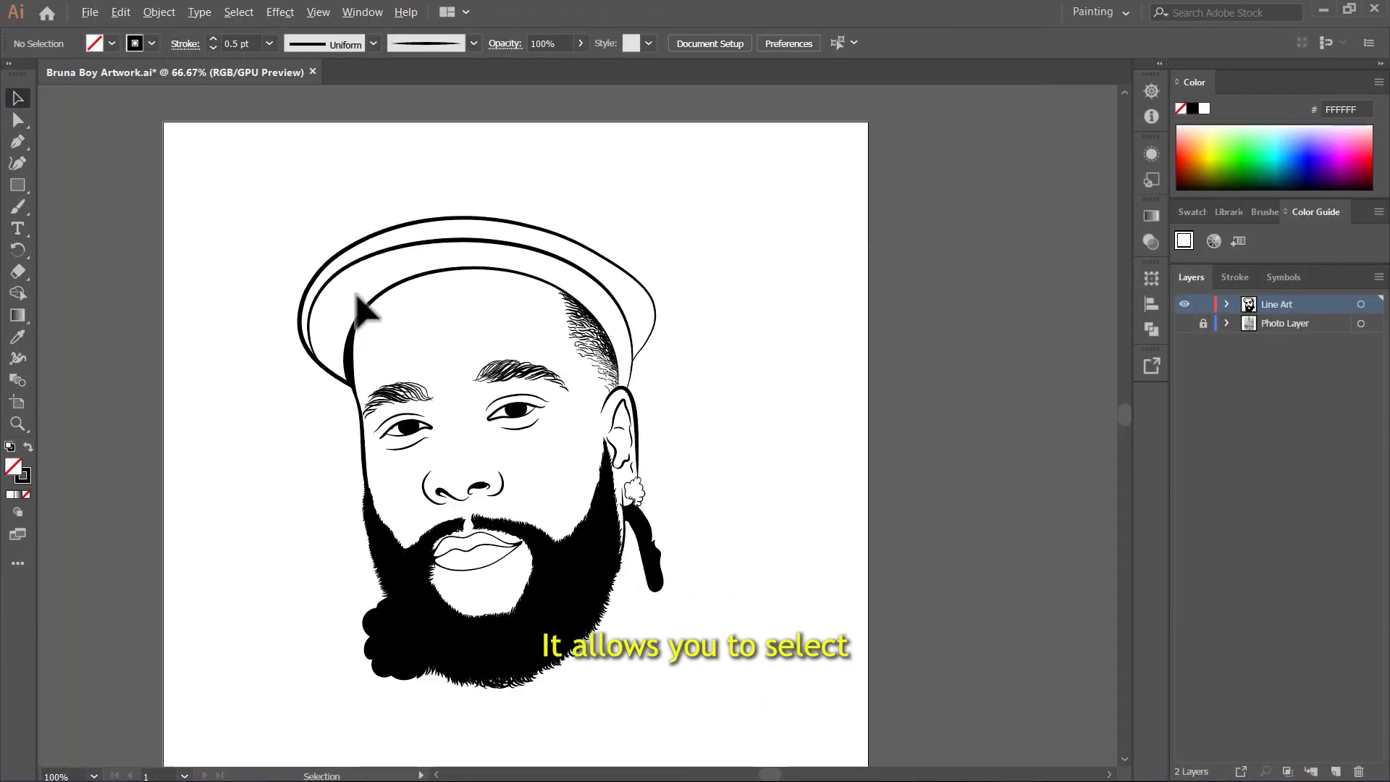
Select all of the portrait's line art and expand its appearance
click(18, 98)
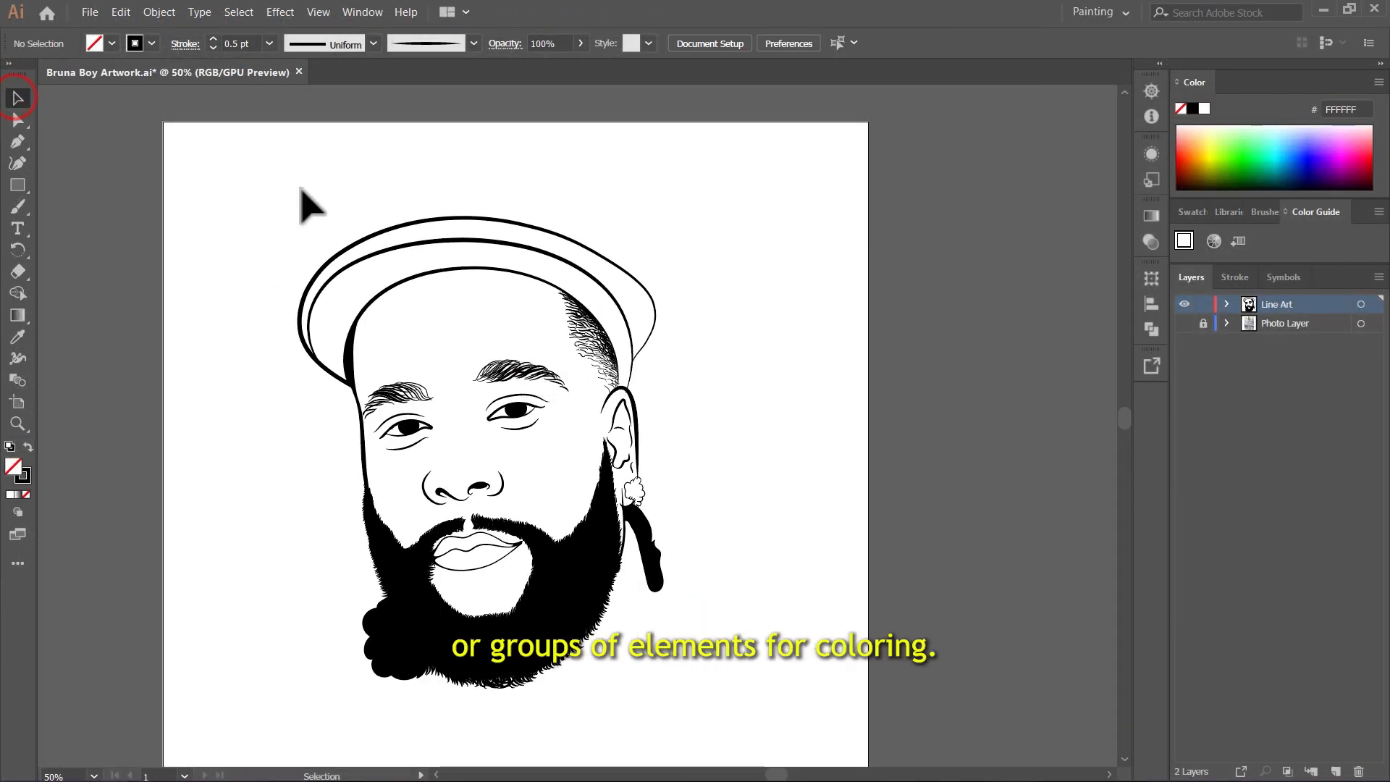
drag(207, 152, 801, 691)
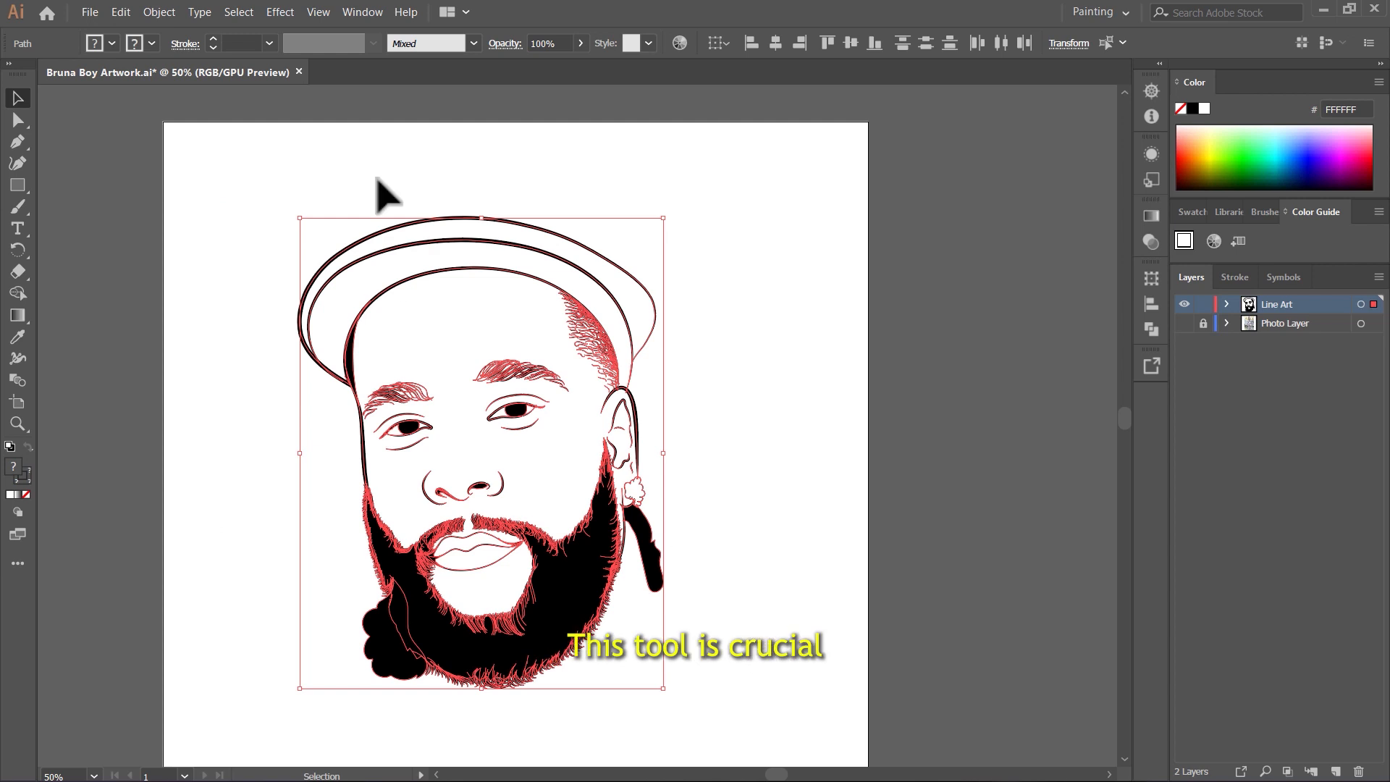
drag(224, 160, 877, 753)
click(158, 11)
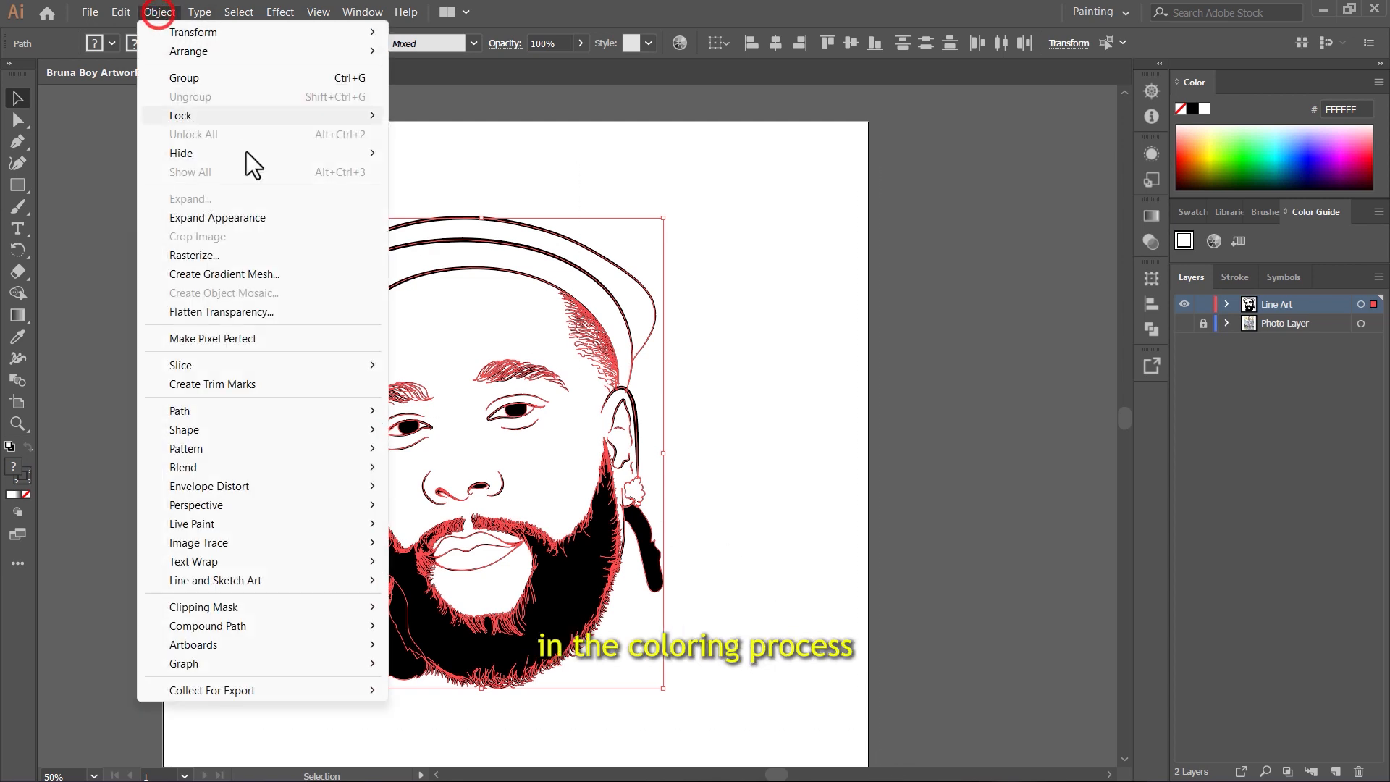
click(253, 218)
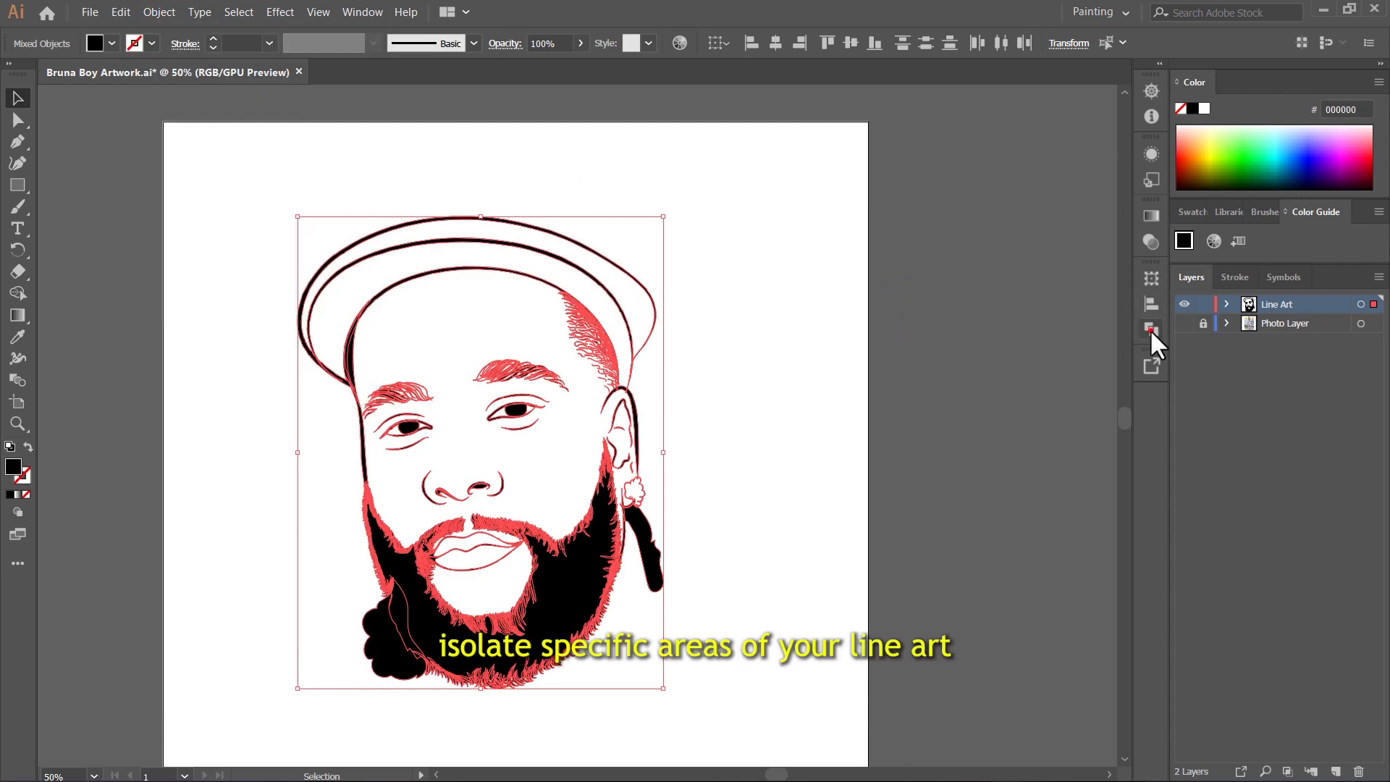
Merge the expanded line art with the Pathfinder
click(1150, 328)
click(1010, 367)
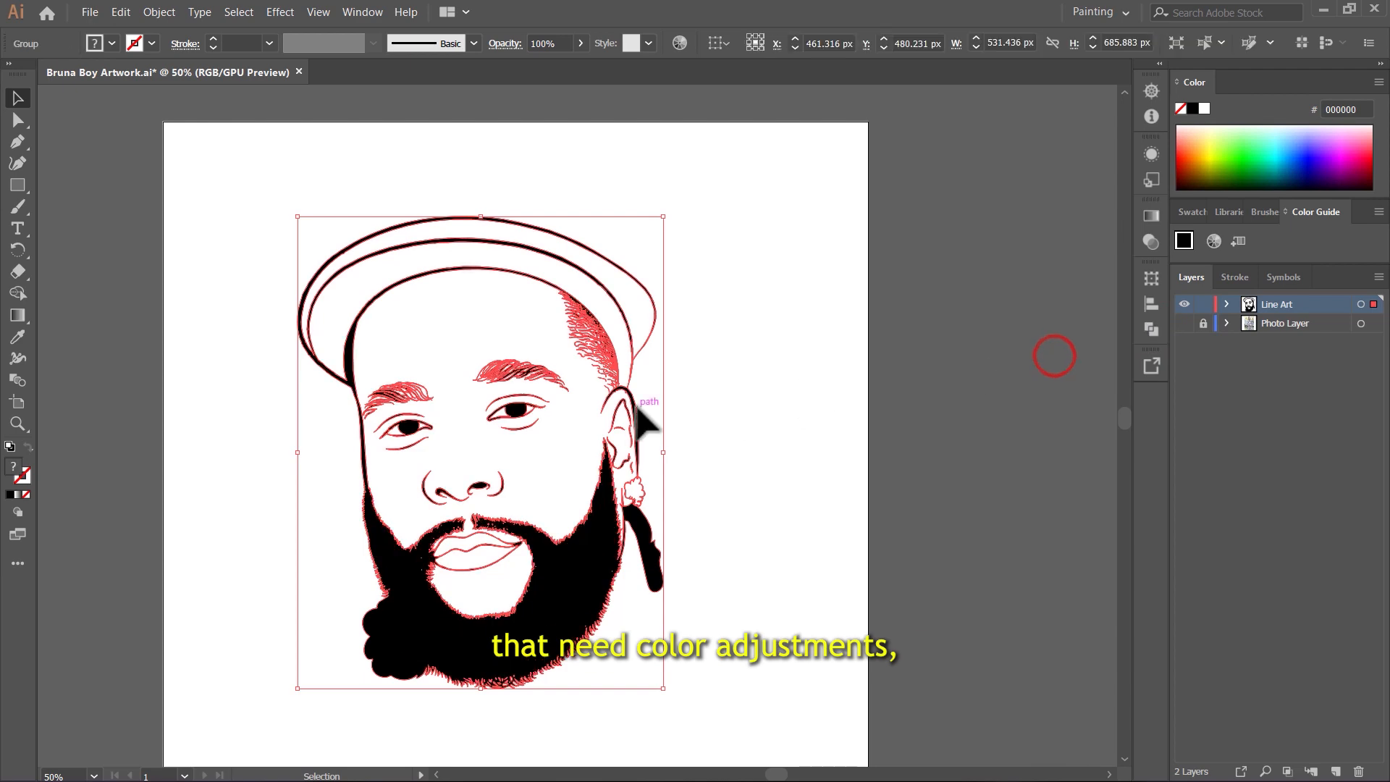
click(1151, 329)
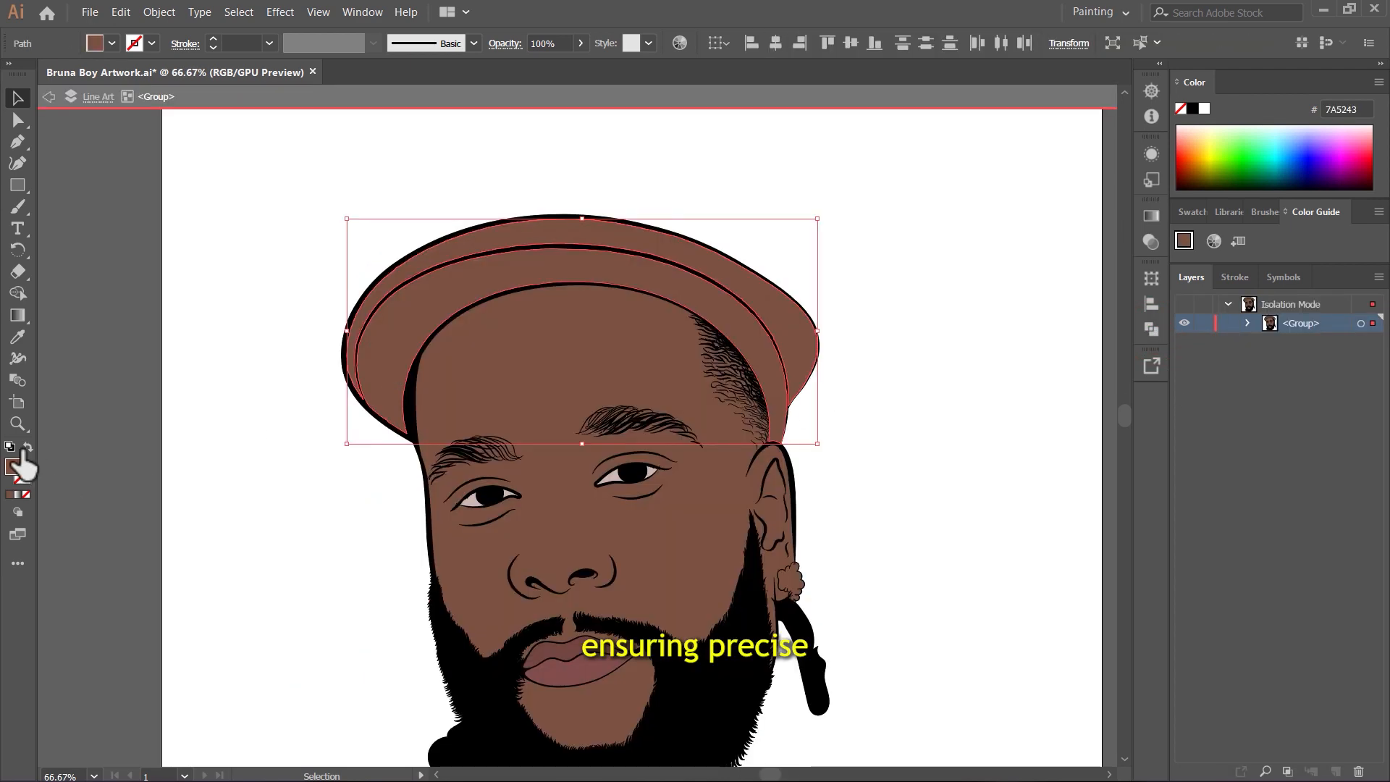
Recolor the selected hat sections from skin brown to the muted khaki B5B385
double_click(13, 466)
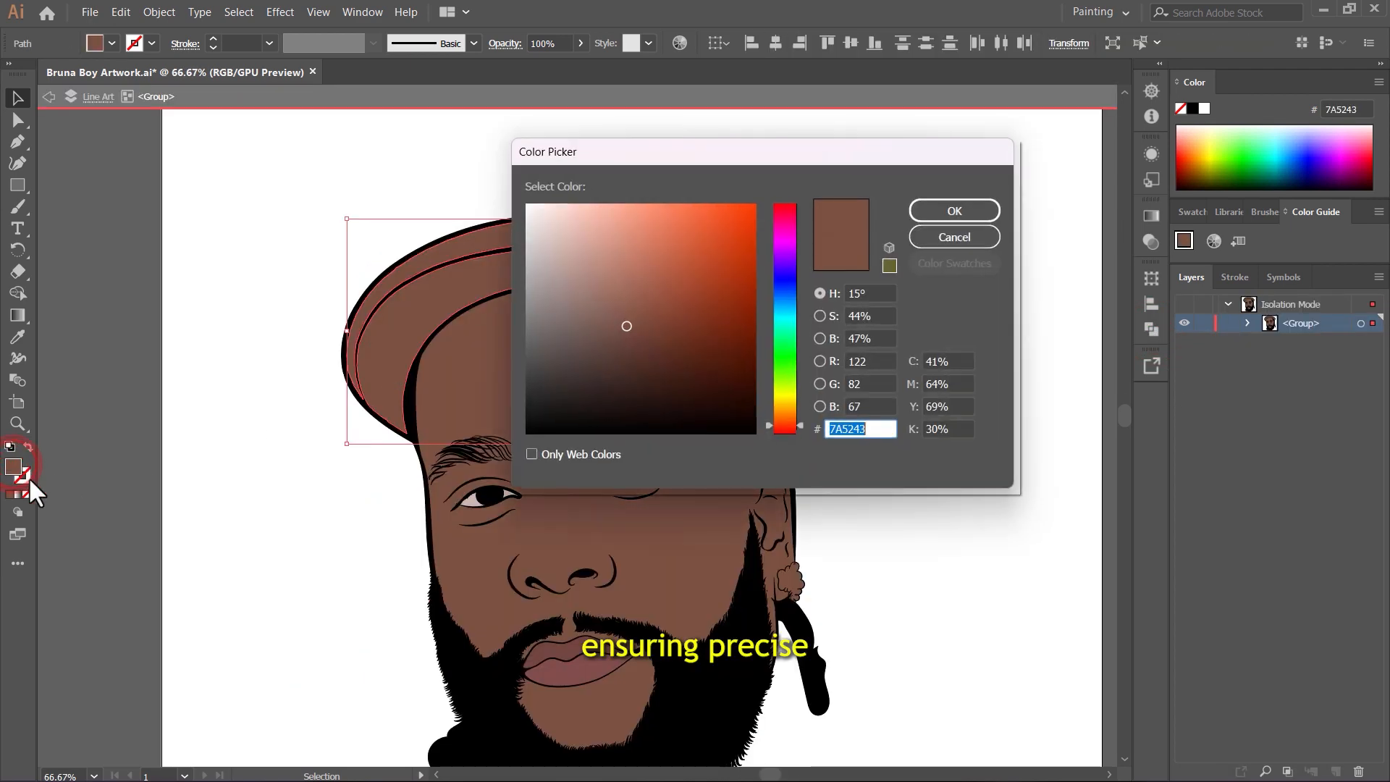
click(786, 316)
click(784, 391)
click(577, 260)
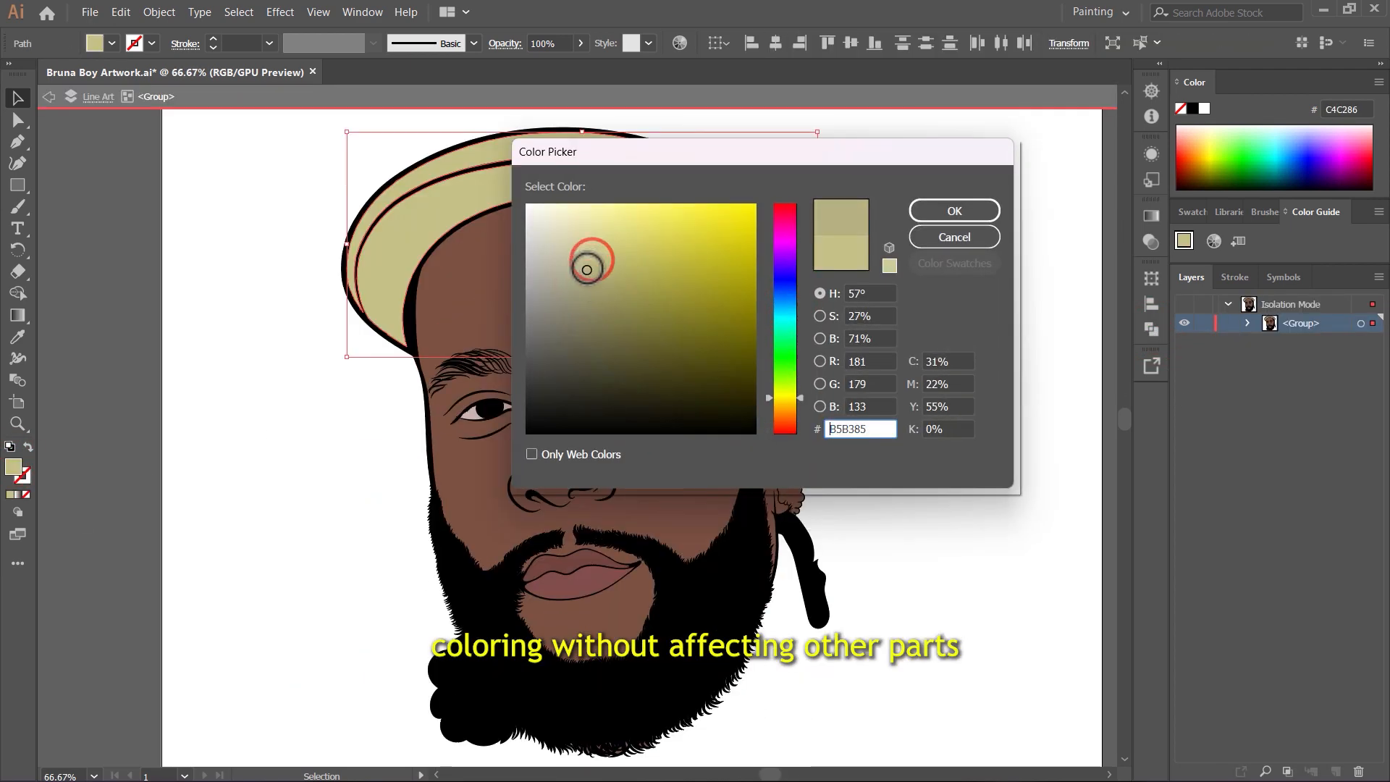
click(927, 210)
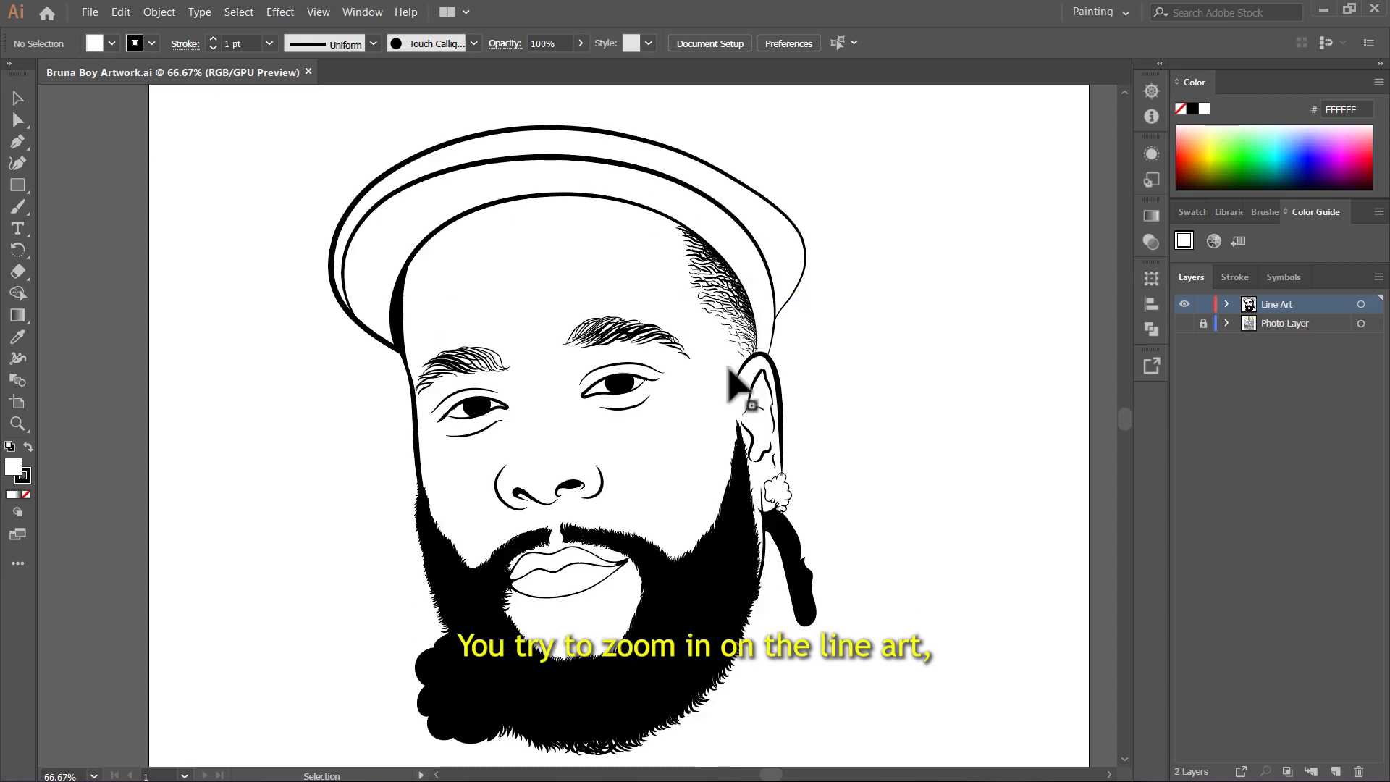
Examine where the hat outlines meet the ear to check that the lines connect and separate hat from skin
scroll(728, 367, up, 9)
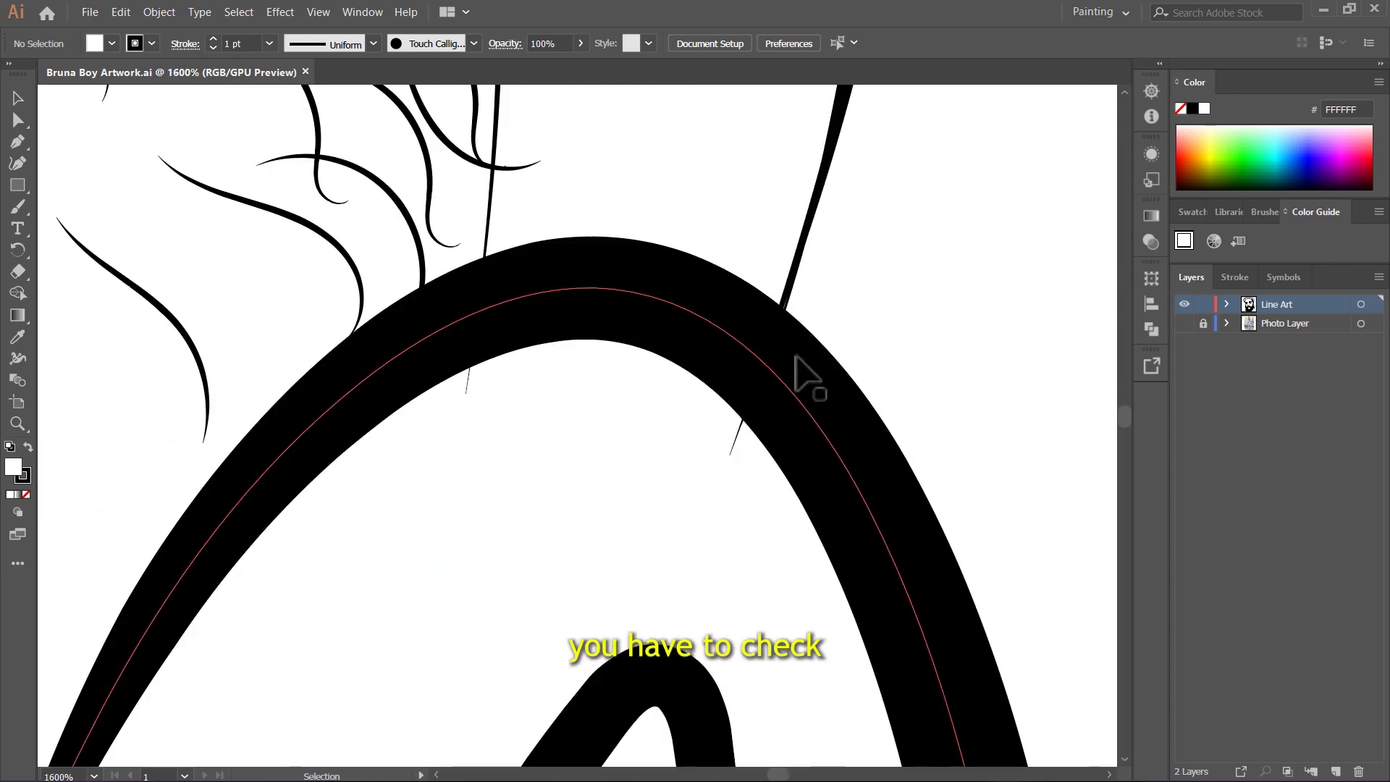
scroll(765, 333, down, 4)
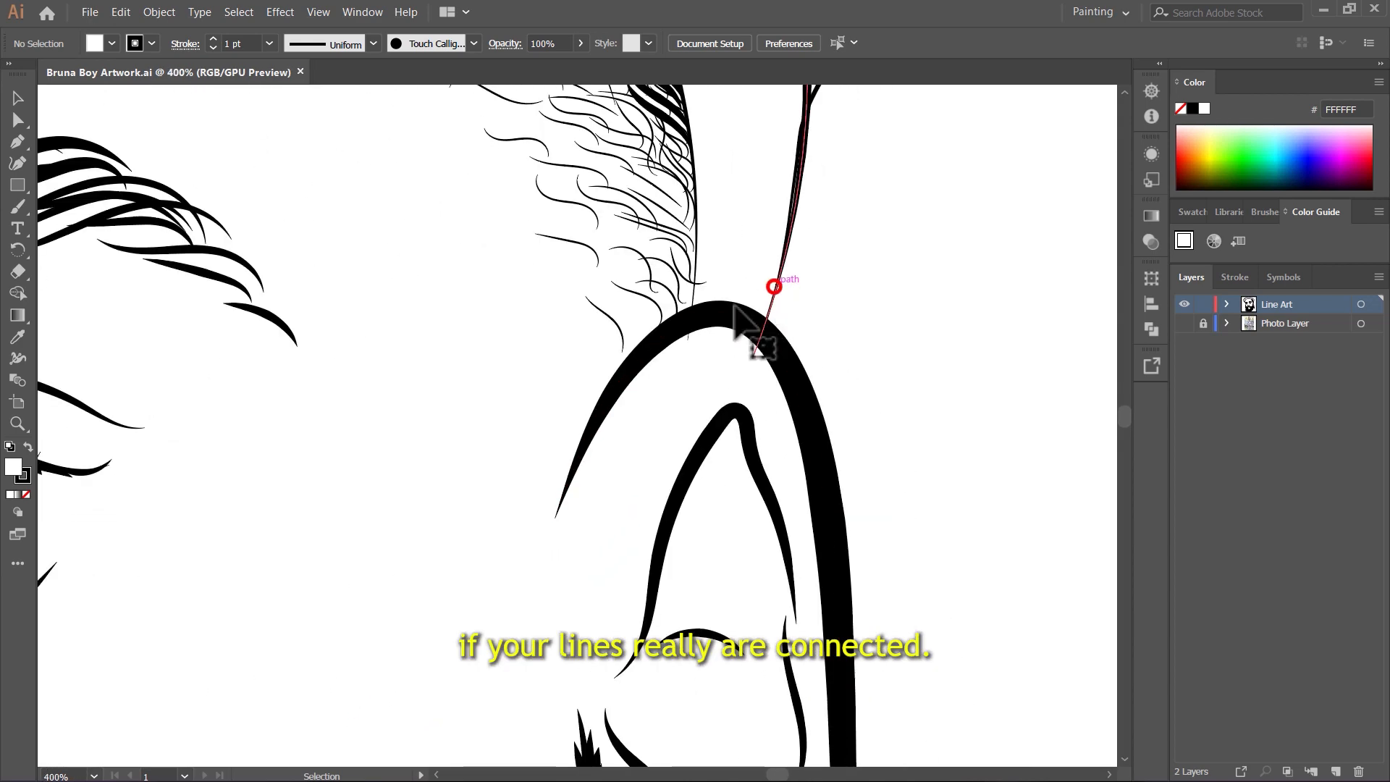
click(773, 286)
scroll(750, 315, down, 8)
scroll(742, 286, up, 5)
scroll(841, 368, up, 3)
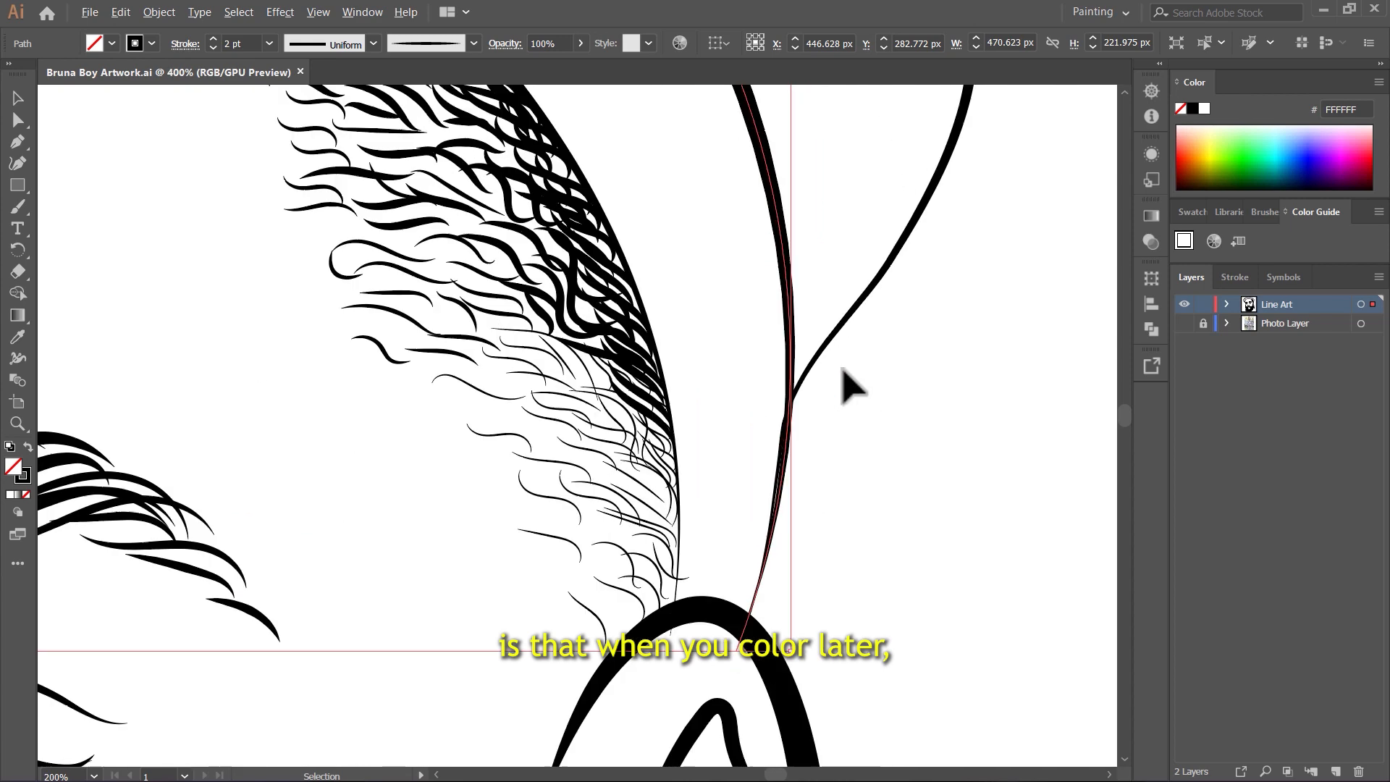
scroll(801, 366, down, 5)
scroll(812, 412, up, 3)
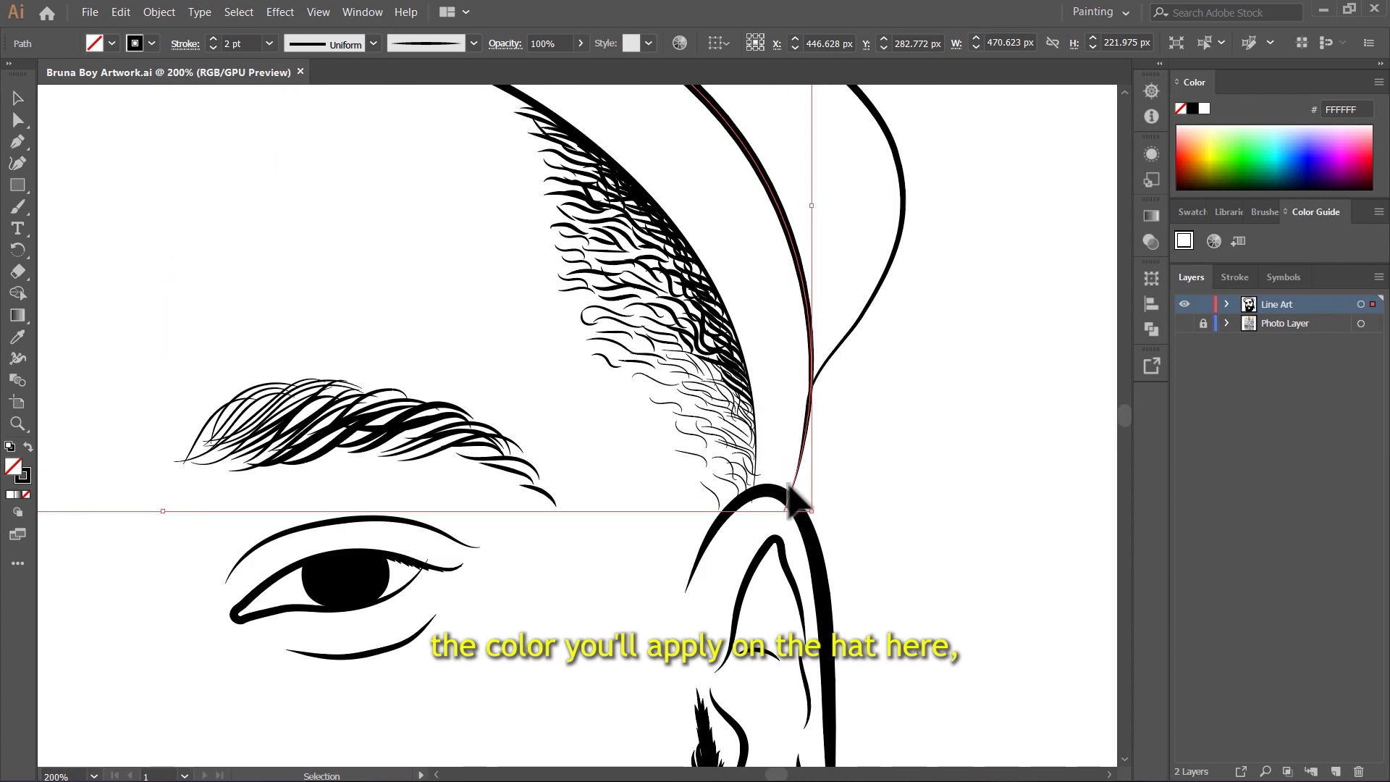
scroll(805, 411, down, 2)
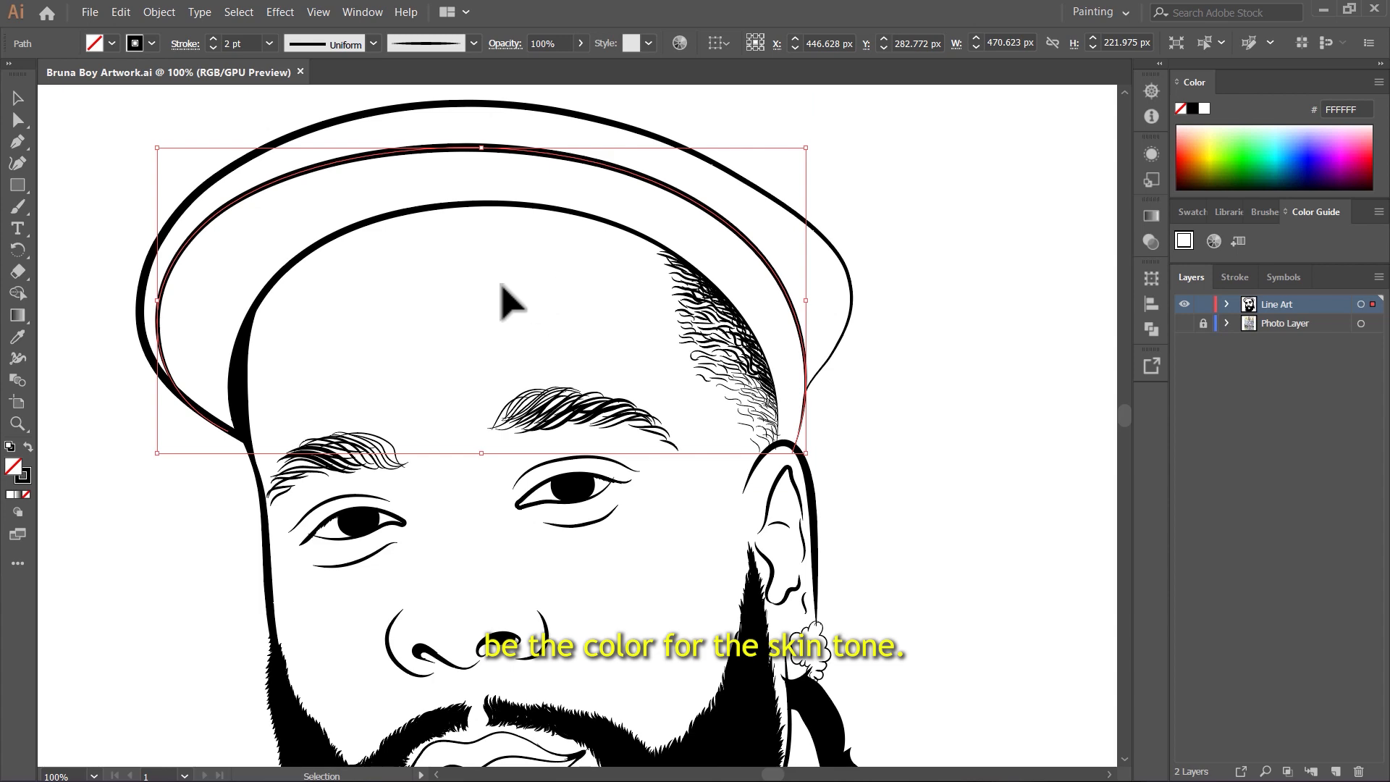
scroll(818, 289, down, 1)
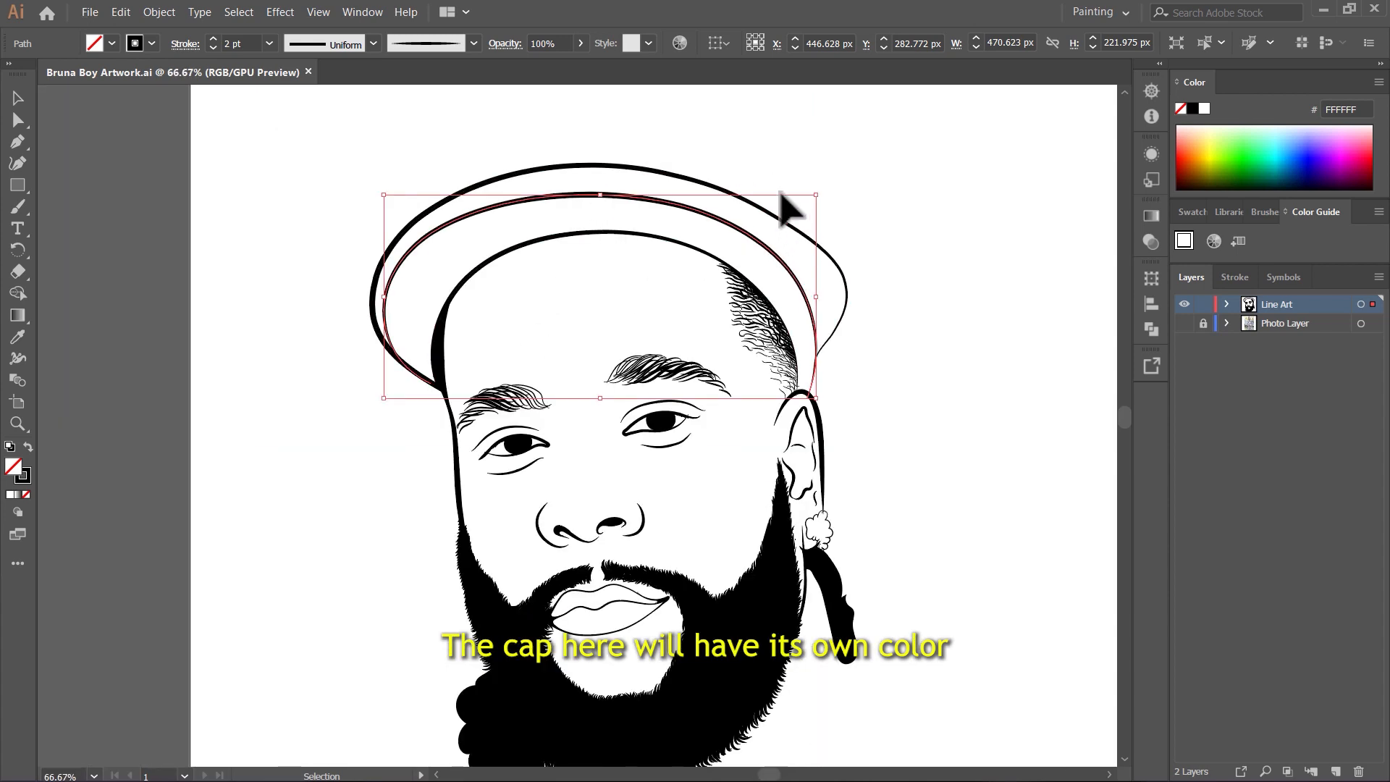
Inspect the lip outlines and their corners to check that both lips are enclosed shapes
scroll(630, 572, up, 5)
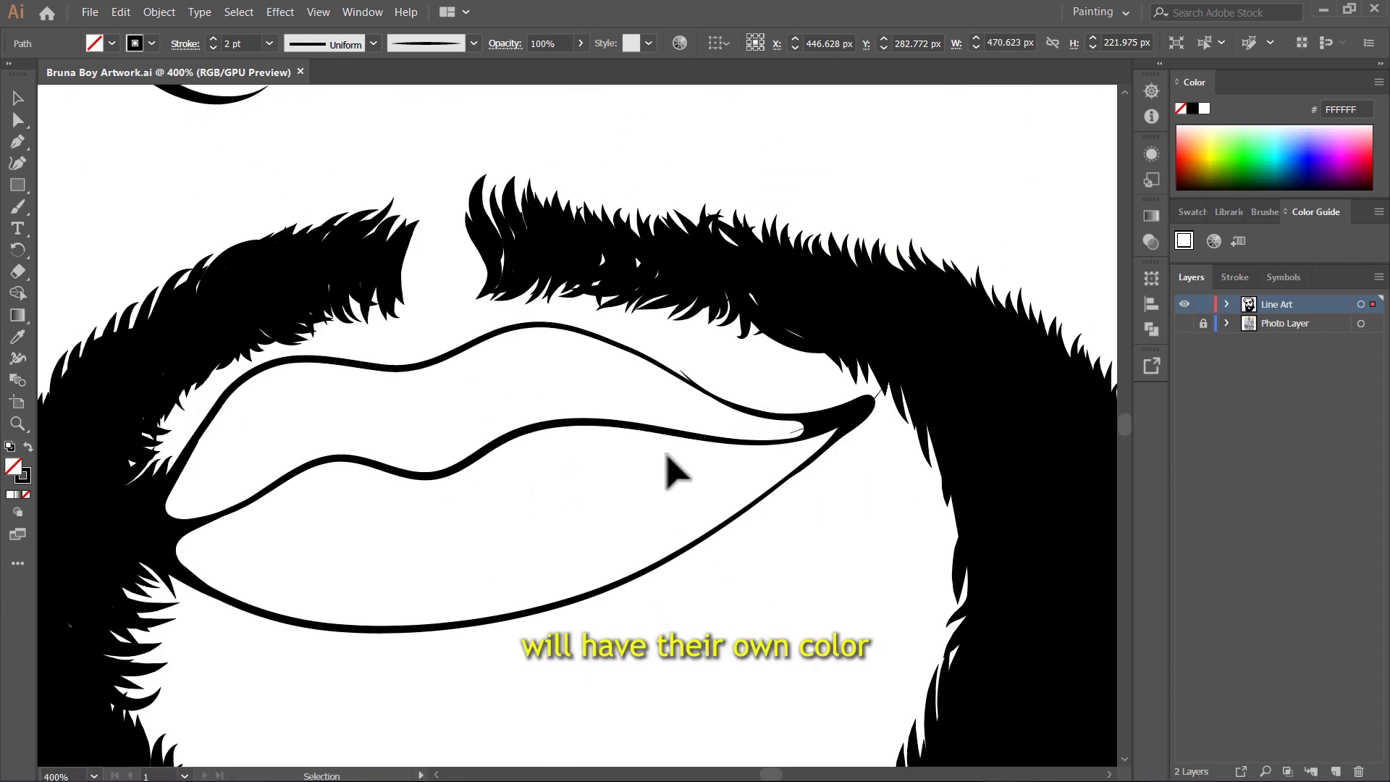
scroll(659, 463, up, 3)
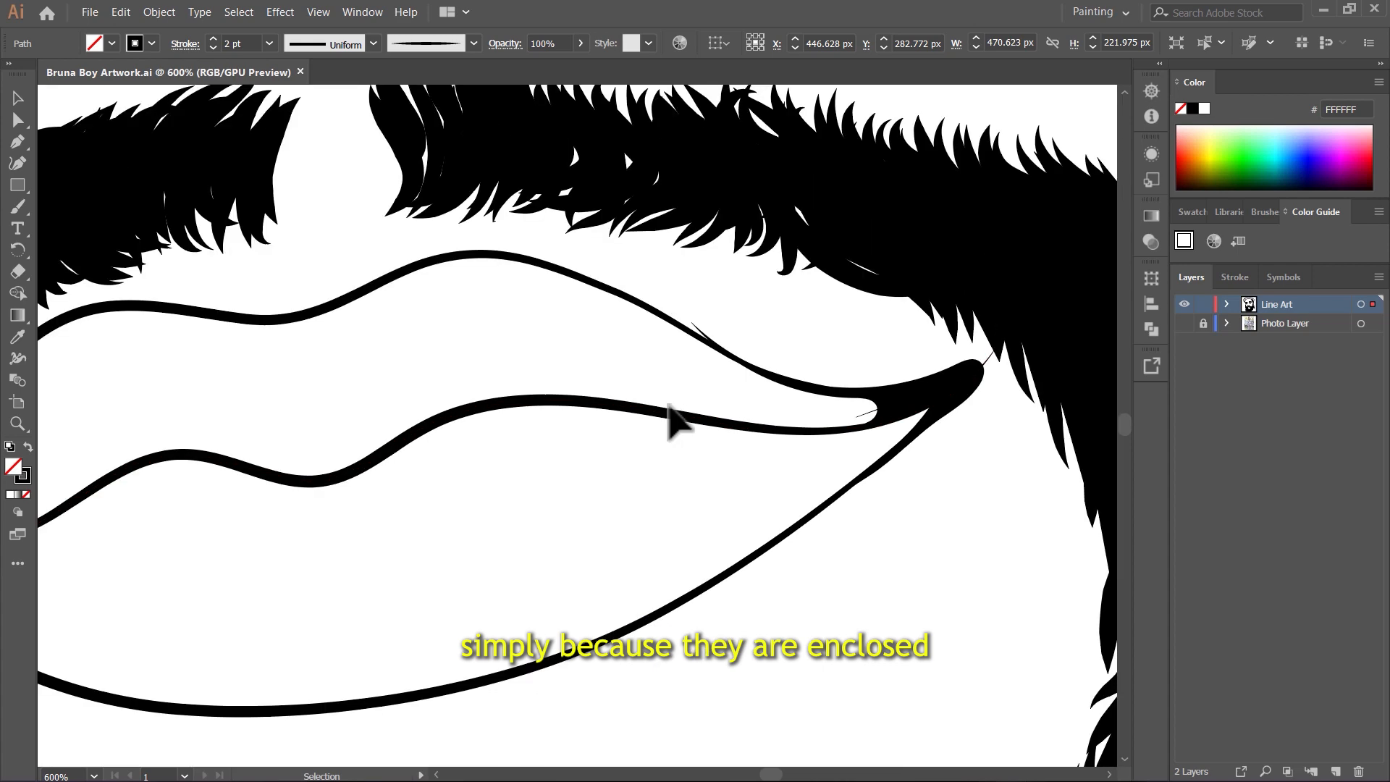
click(583, 402)
scroll(579, 398, down, 3)
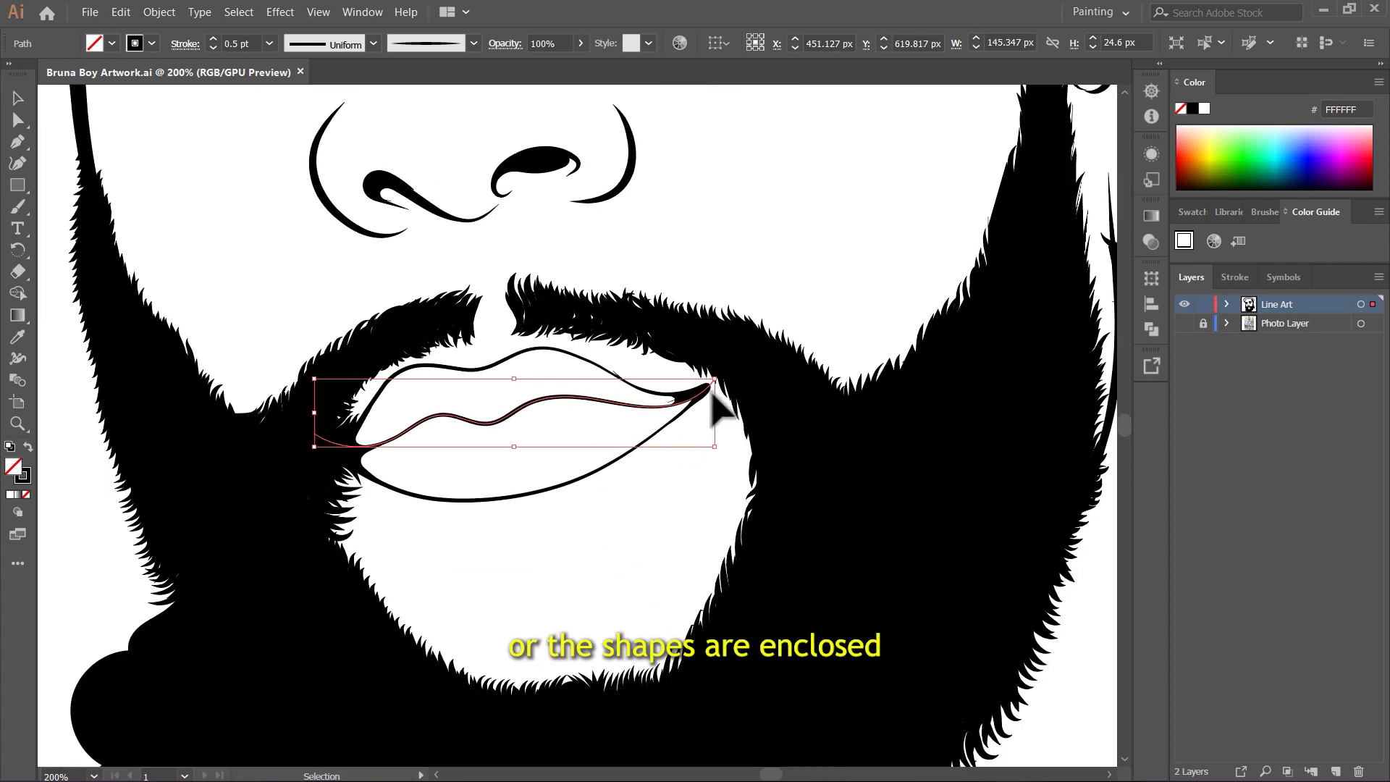
scroll(831, 397, down, 4)
Inspect the ear, earring and eye outlines for closed shapes that can hold their own colors
scroll(822, 365, up, 5)
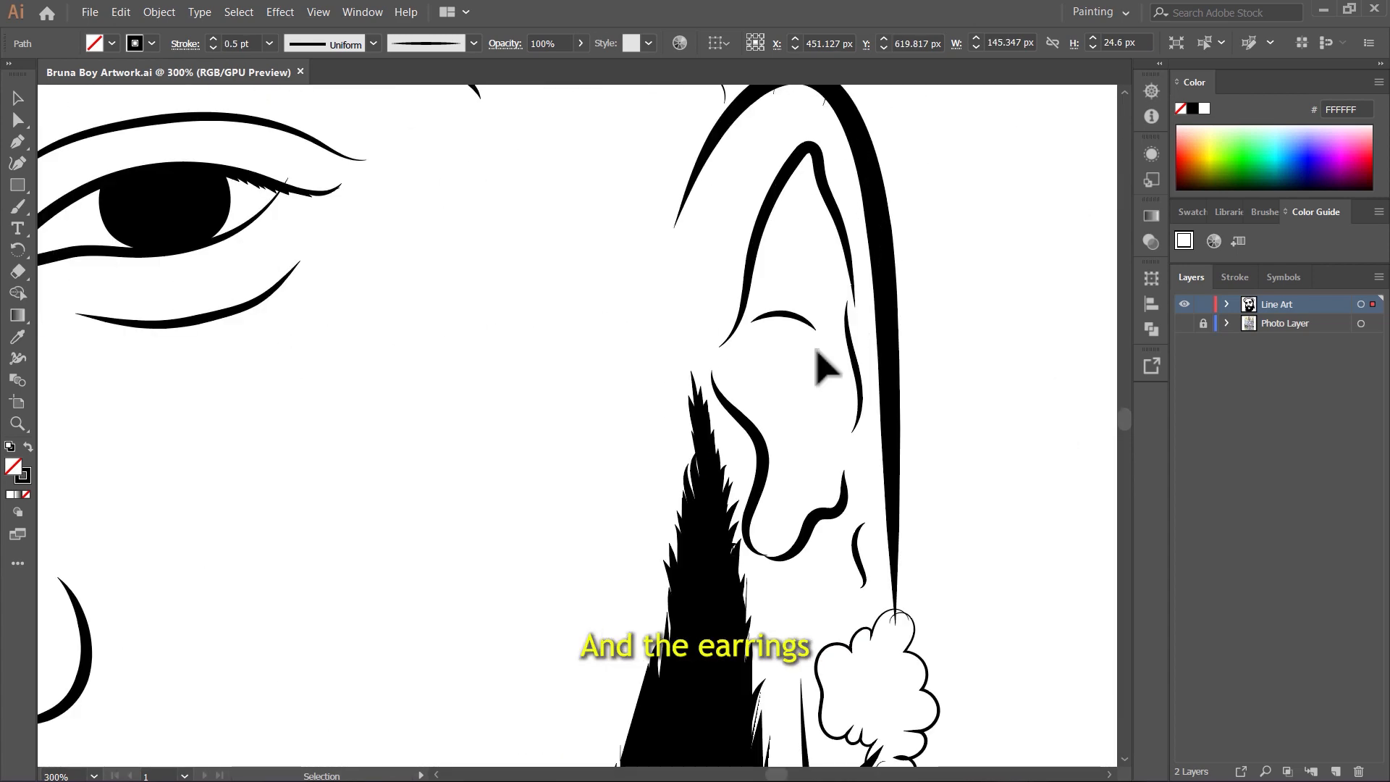
scroll(839, 449, down, 4)
scroll(844, 459, up, 6)
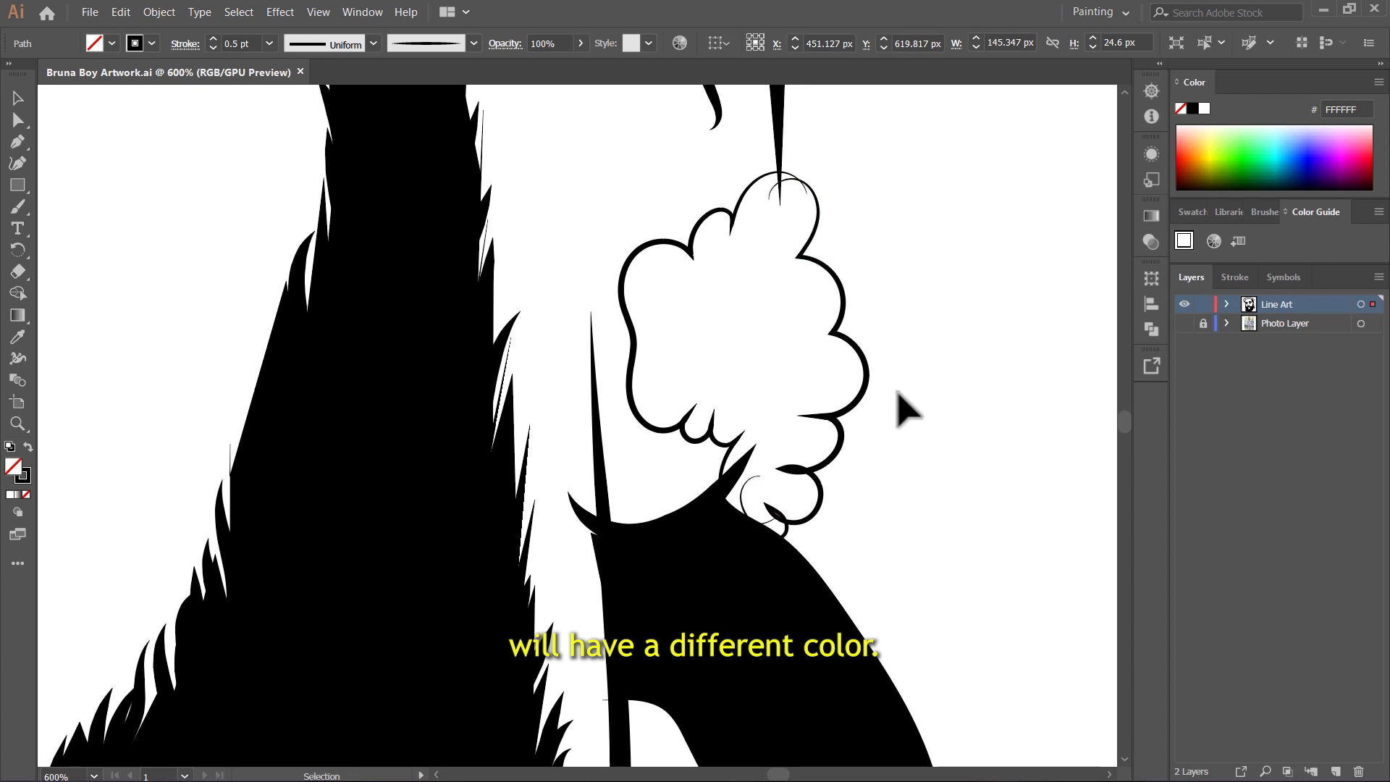
scroll(775, 481, down, 7)
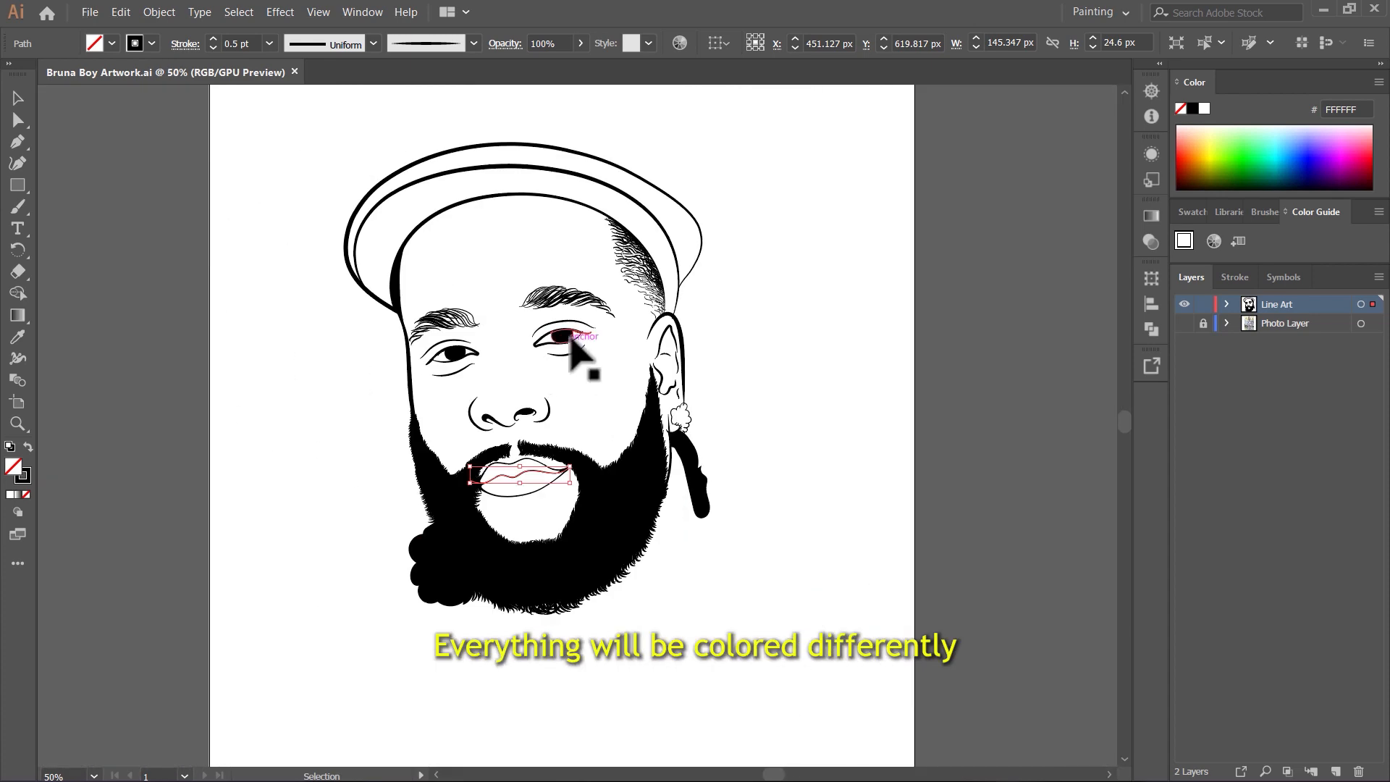
scroll(571, 343, up, 5)
scroll(579, 357, up, 3)
scroll(660, 424, down, 8)
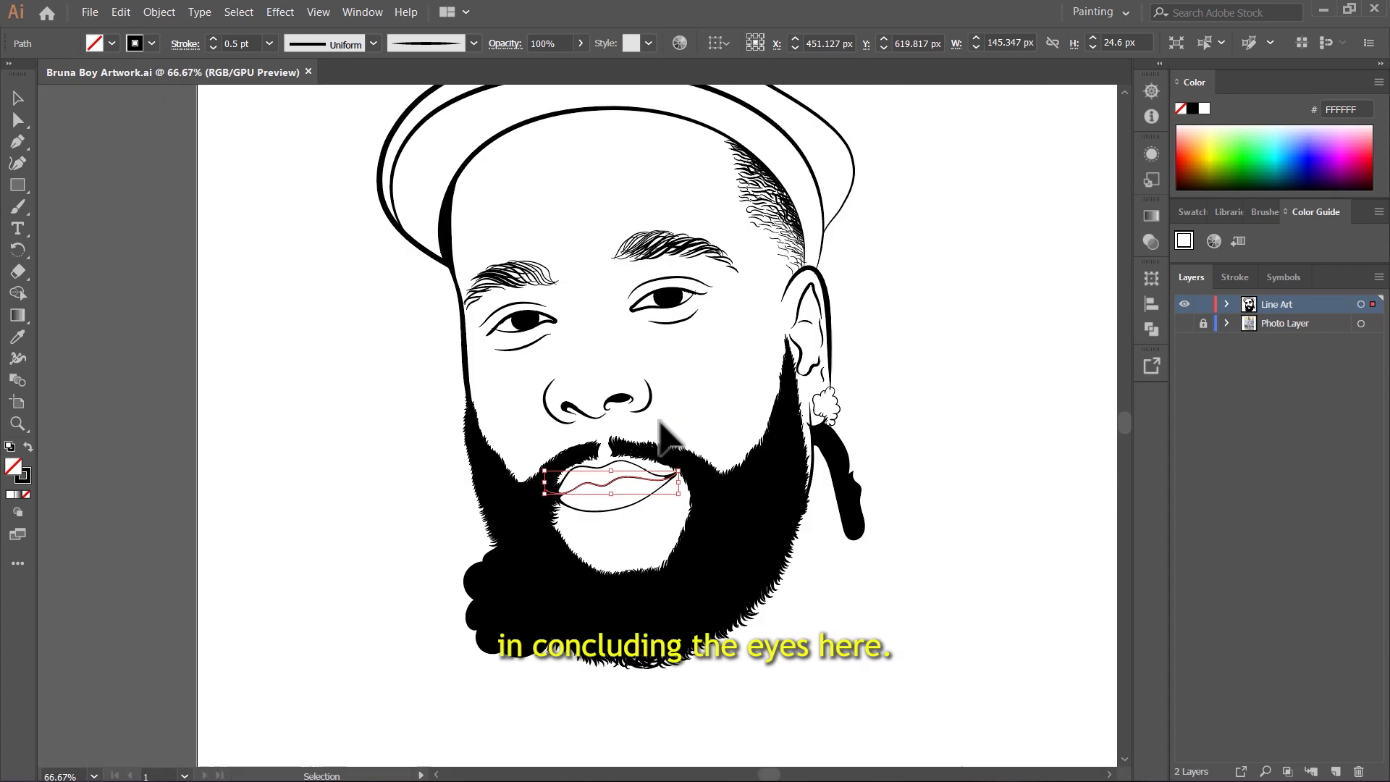
Shorten the artboard at its lower edge to reduce the empty space below the portrait
scroll(456, 283, down, 2)
click(20, 402)
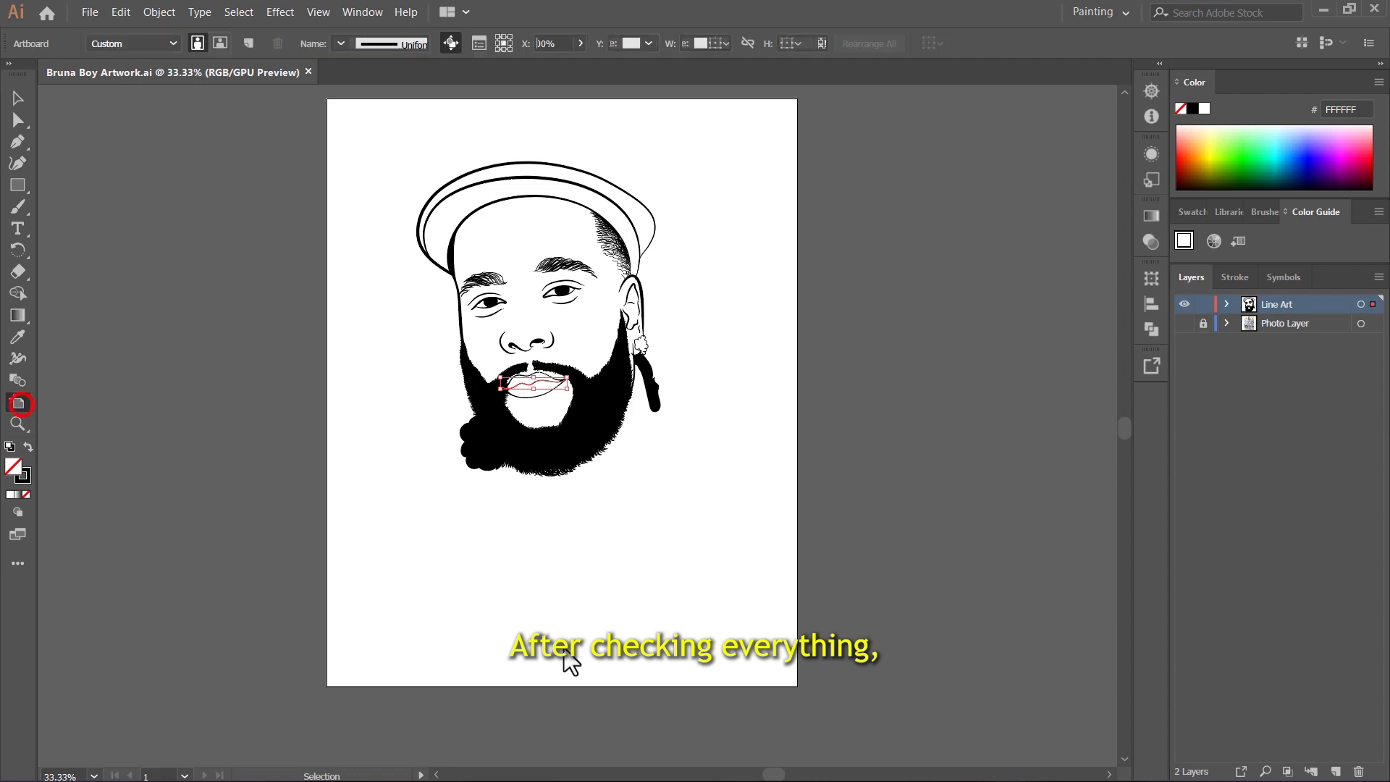
click(13, 97)
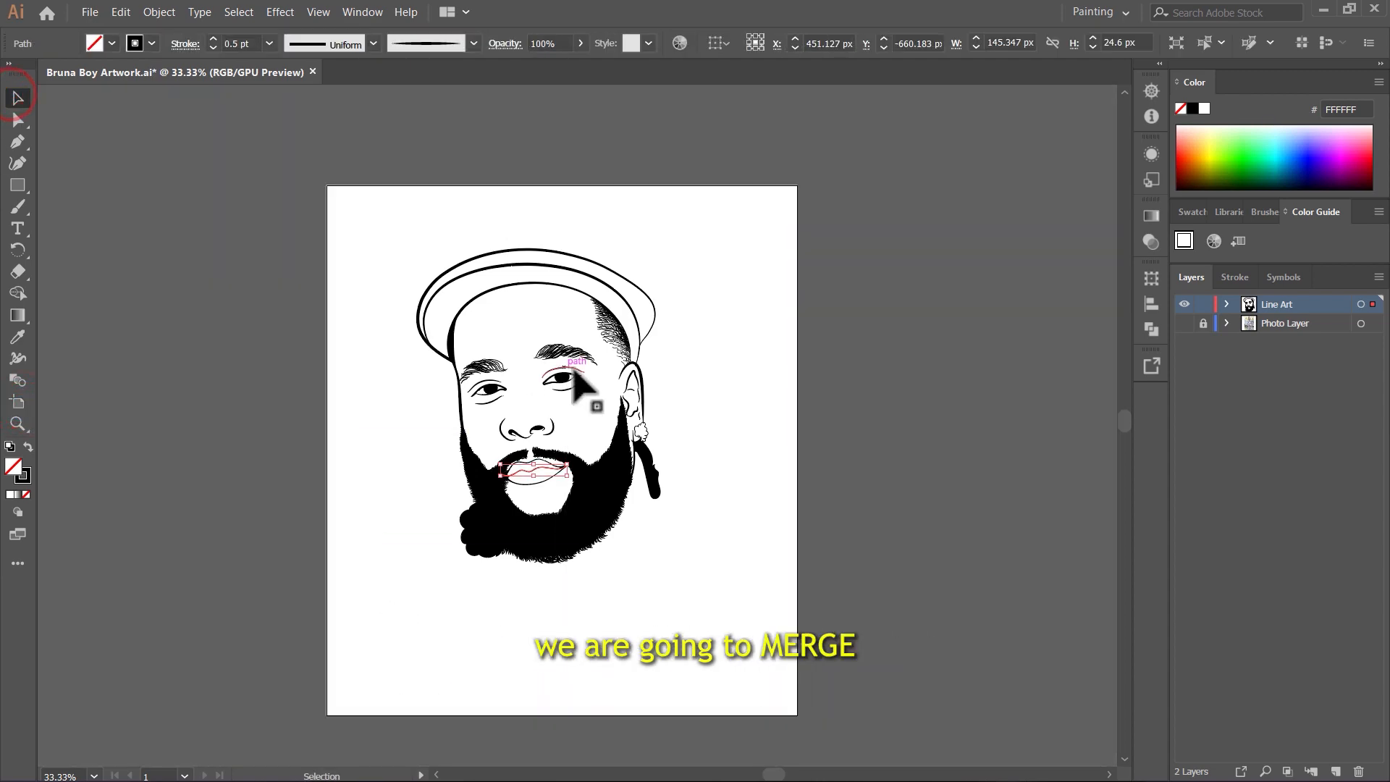
Select the entire portrait line art and expand its appearance
click(506, 307)
scroll(503, 303, up, 3)
scroll(354, 292, down, 2)
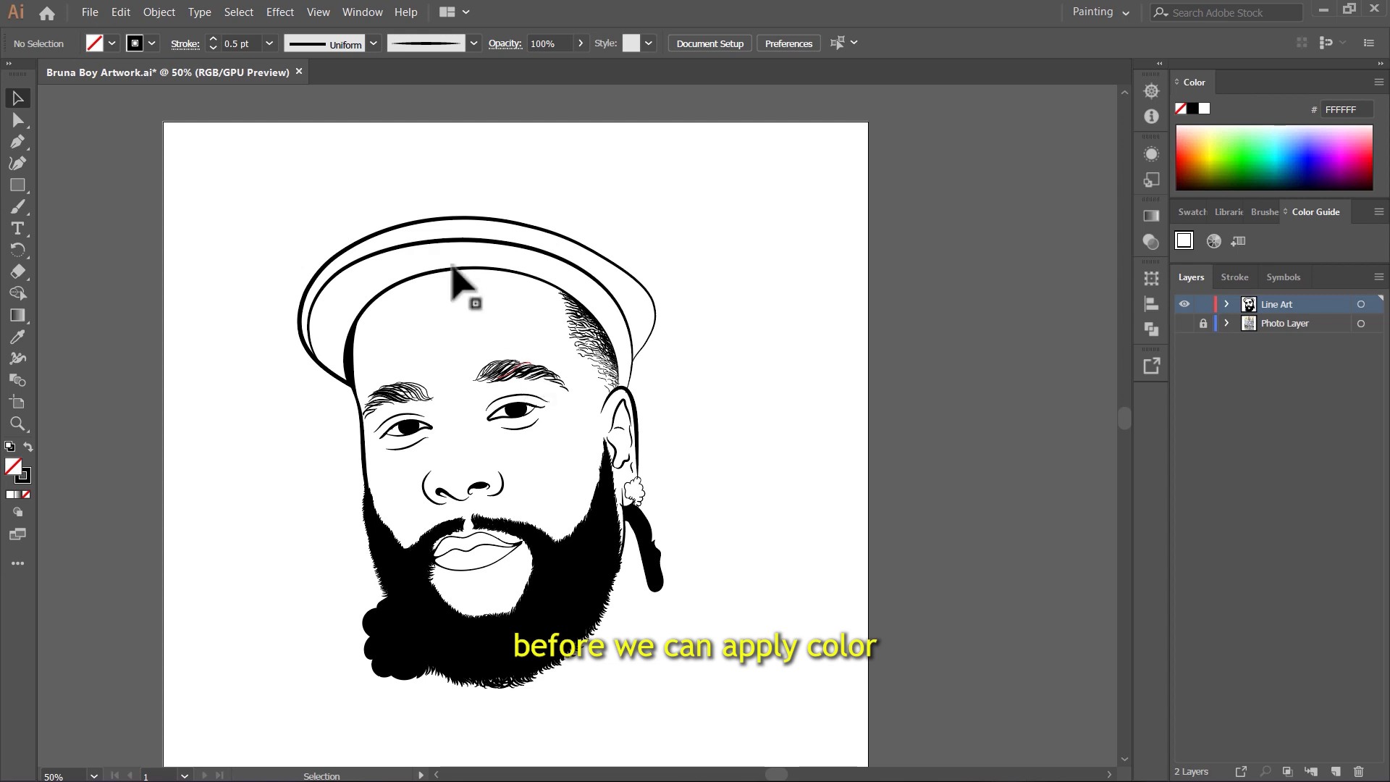
click(15, 95)
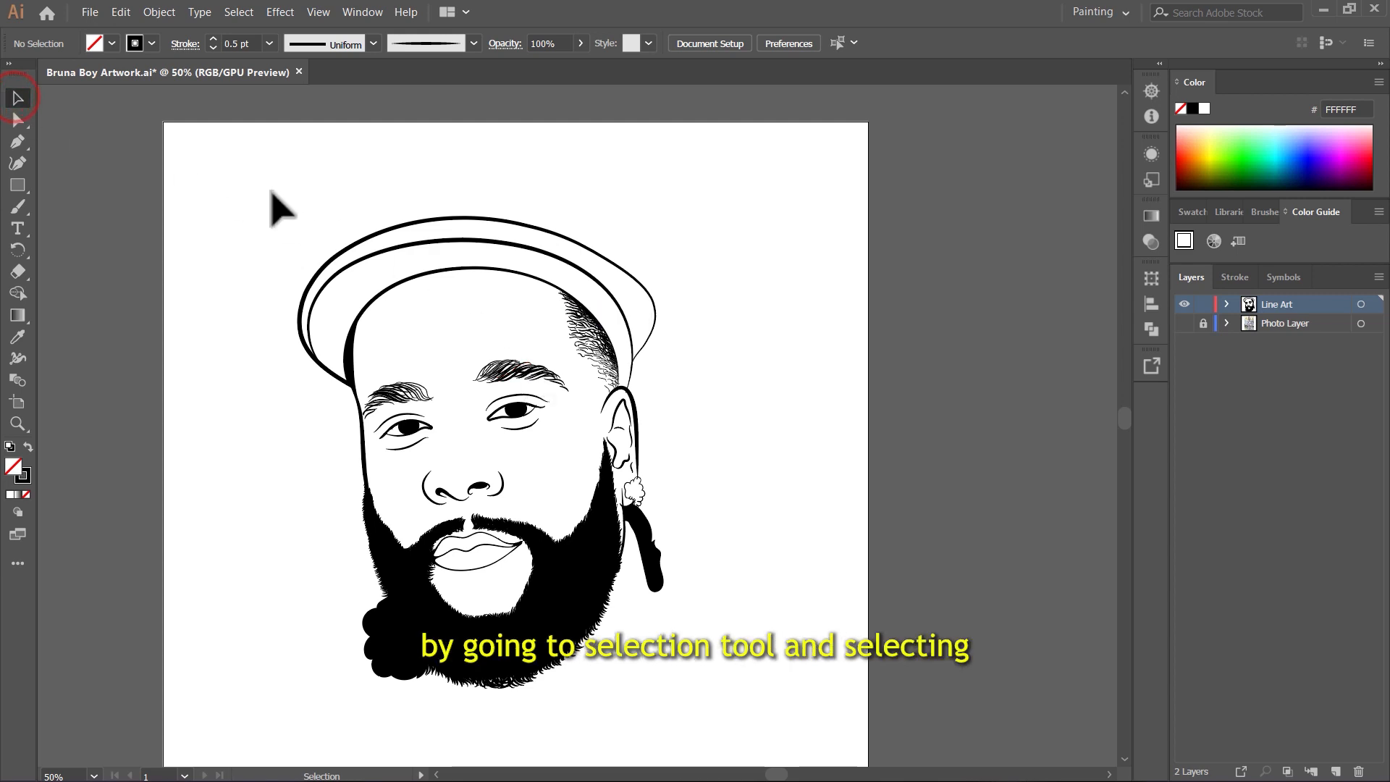
drag(209, 156, 789, 662)
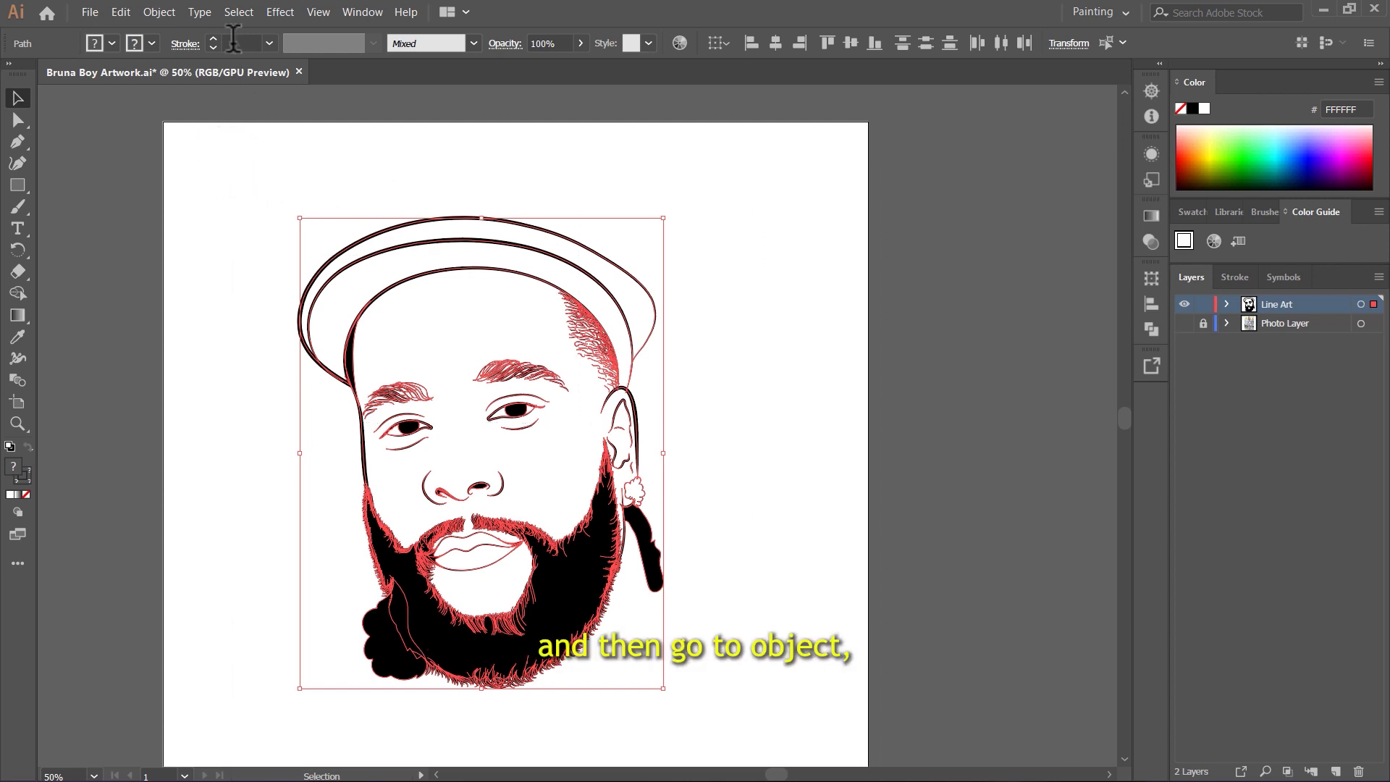
click(158, 13)
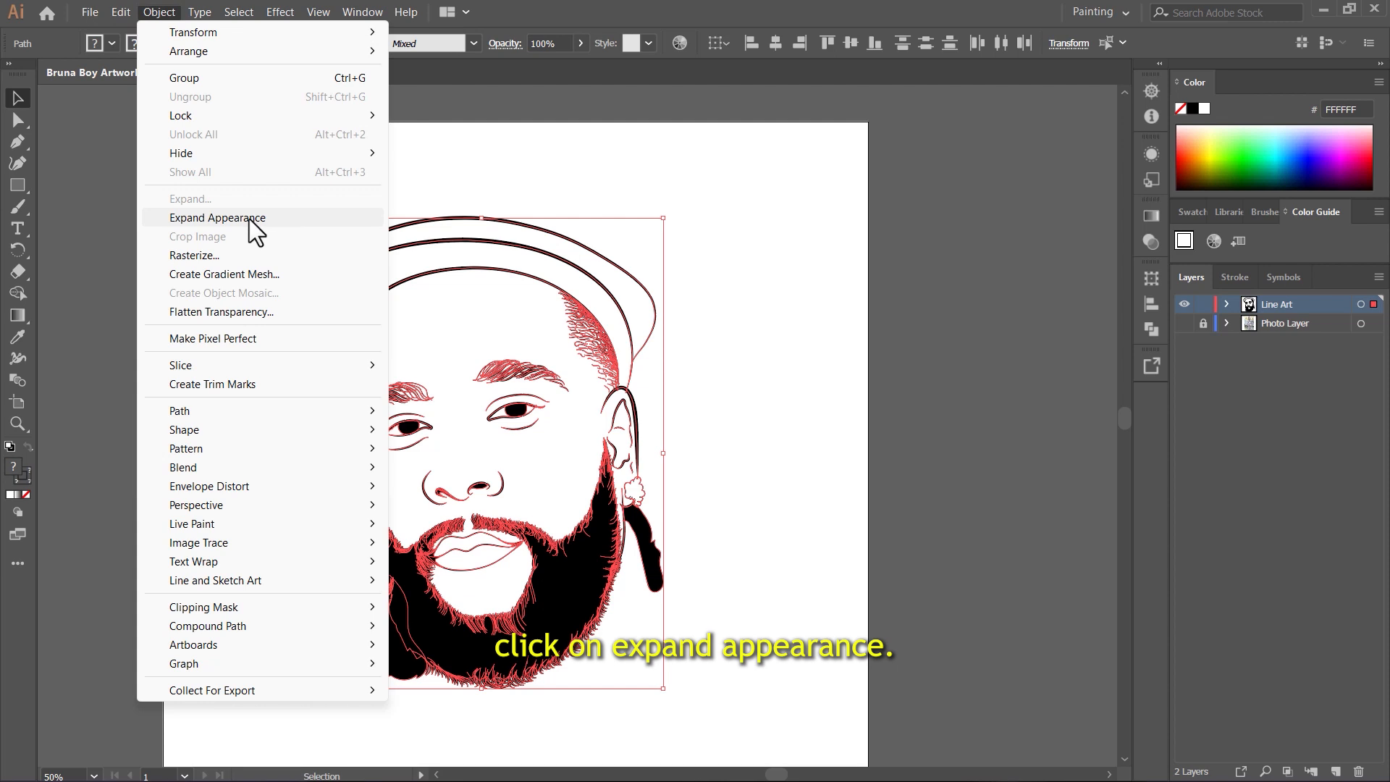
click(253, 220)
Merge the expanded portrait paths using the Pathfinder Merge operation
click(1150, 328)
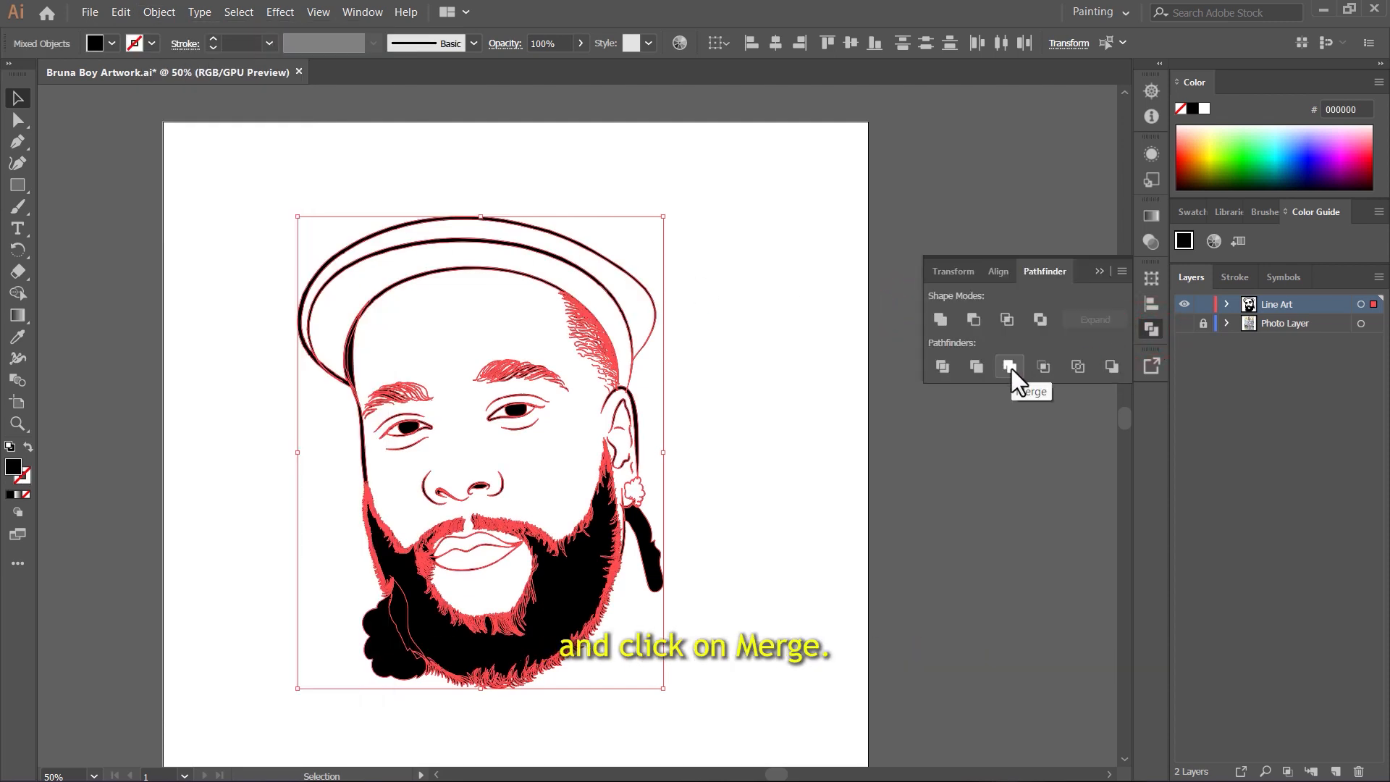
click(1011, 367)
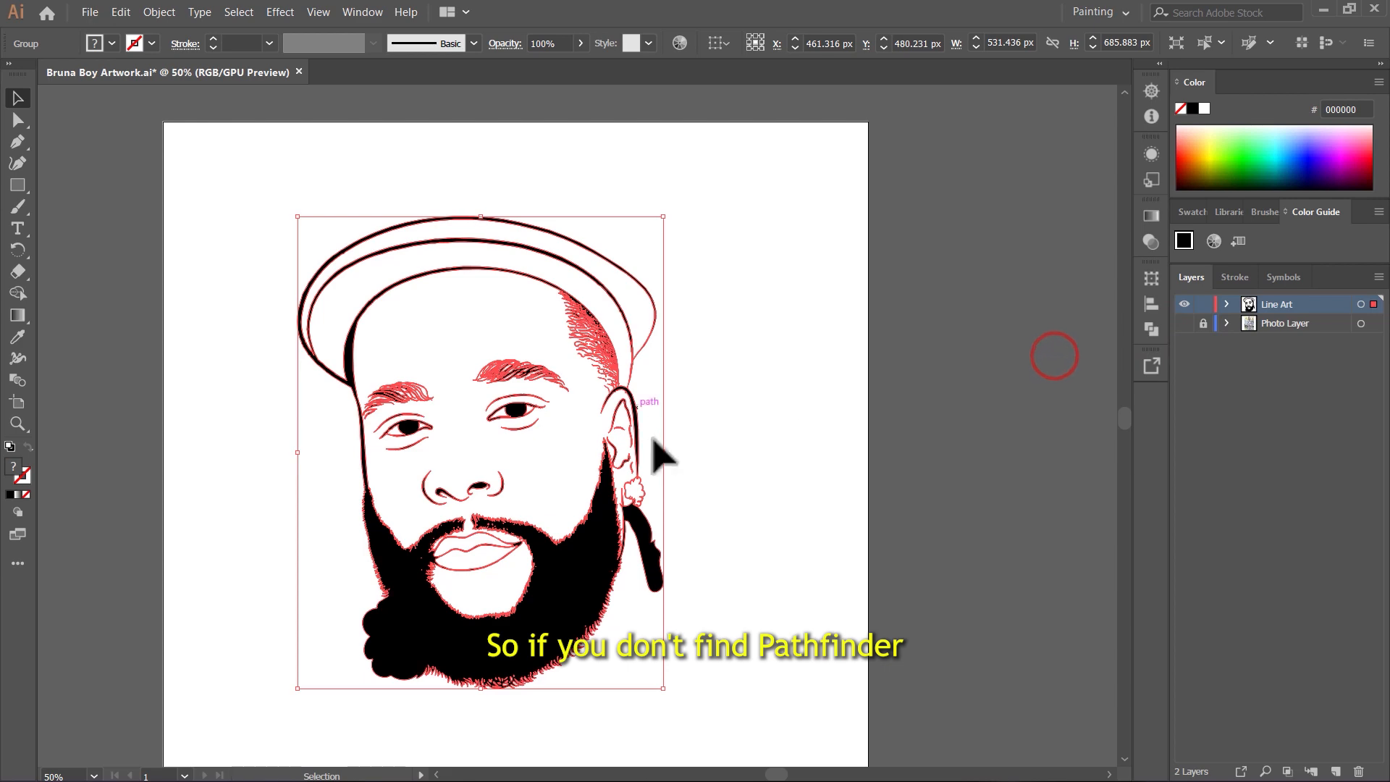
click(1152, 331)
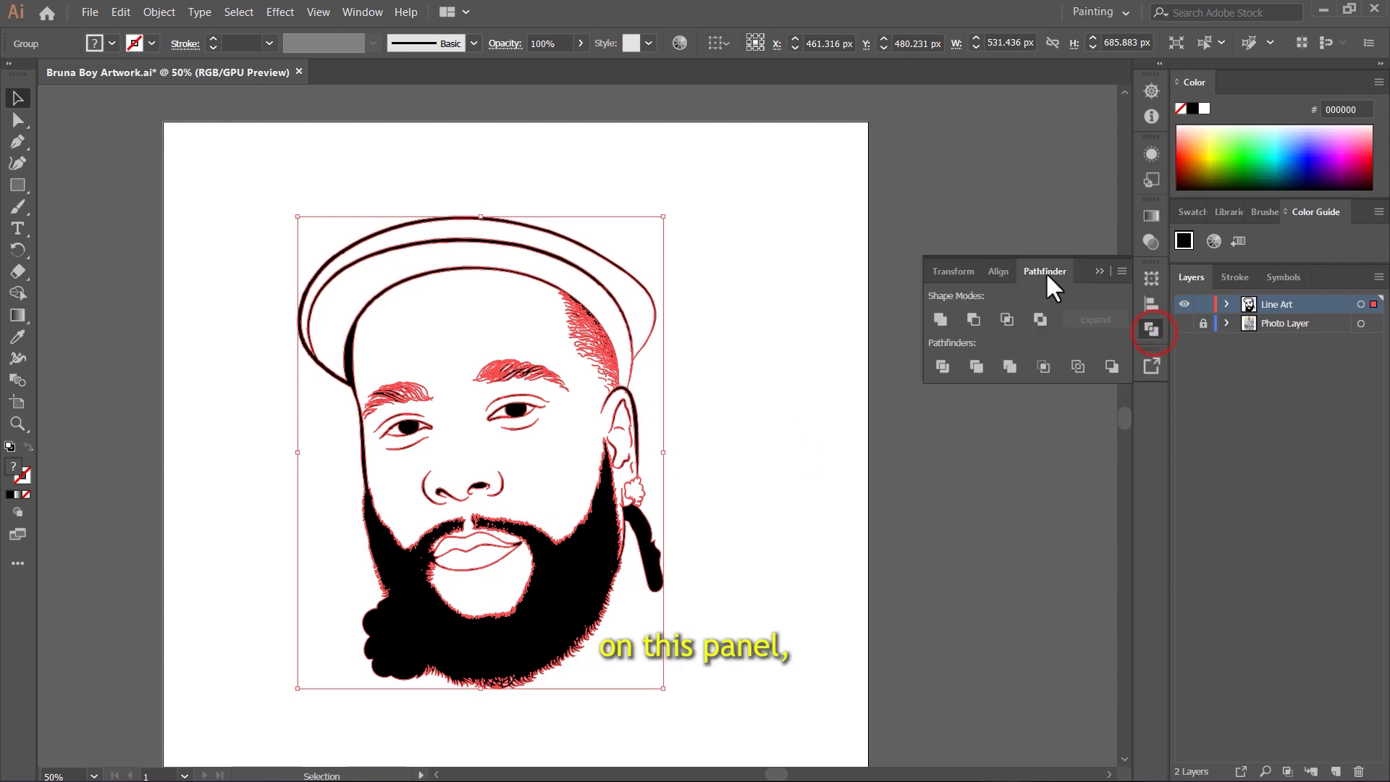
click(357, 10)
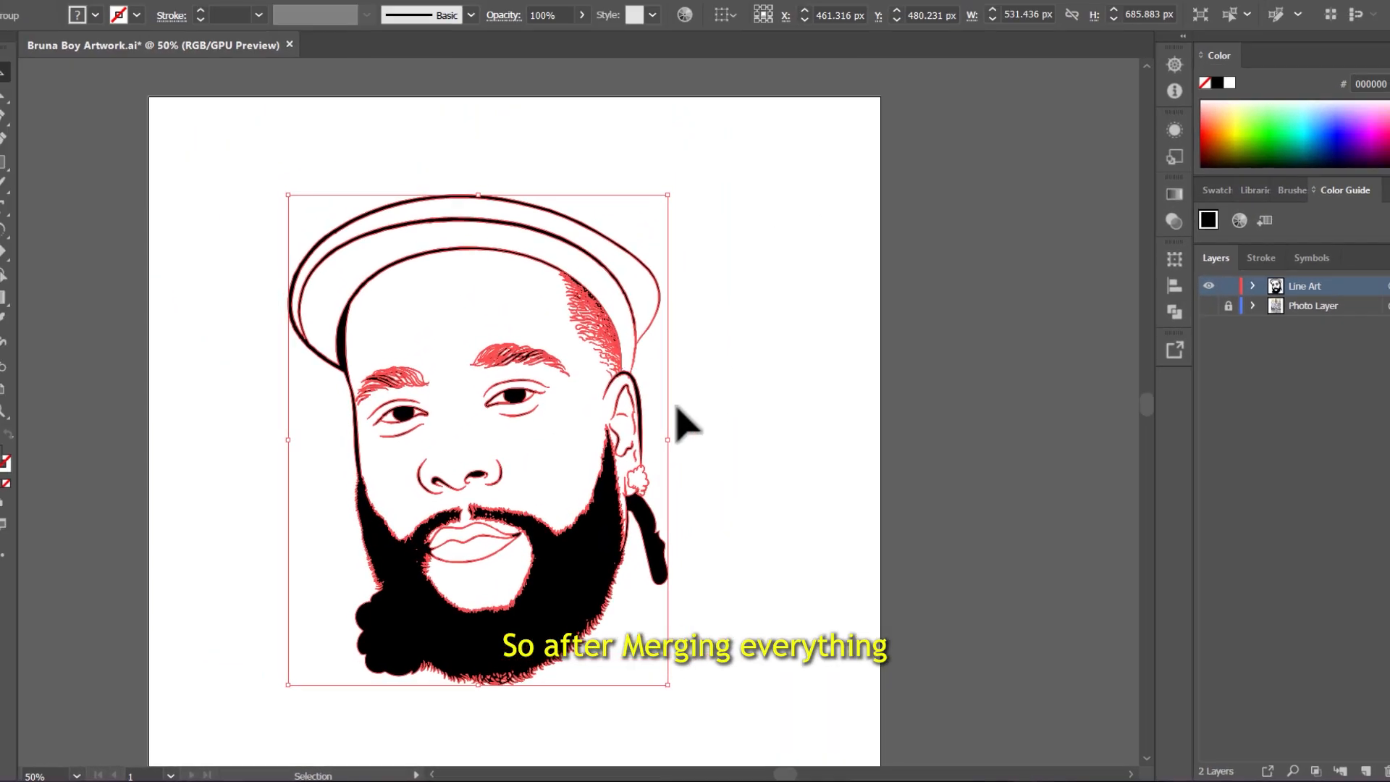
Move the merged portrait aside to check for lines left behind, and undo the move
click(677, 423)
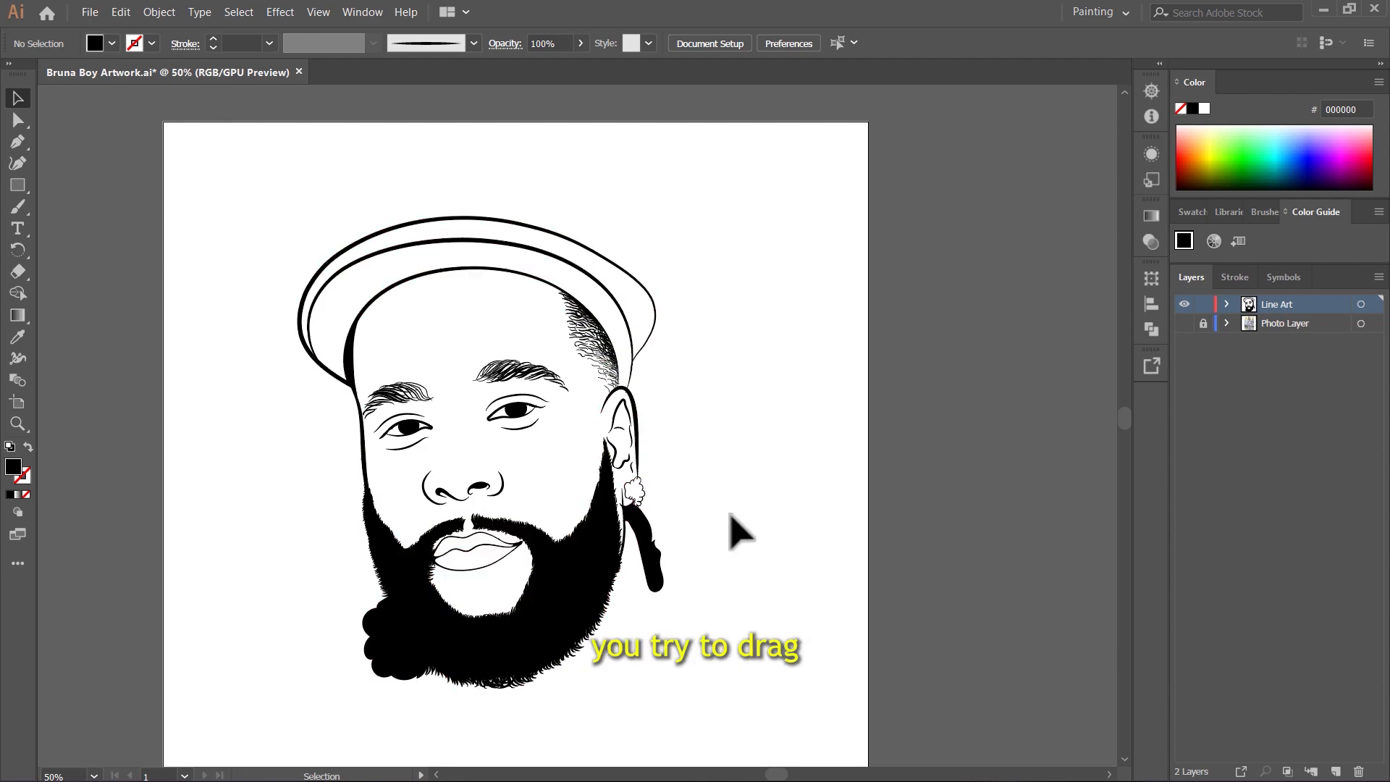
drag(566, 607, 729, 514)
scroll(731, 539, down, 2)
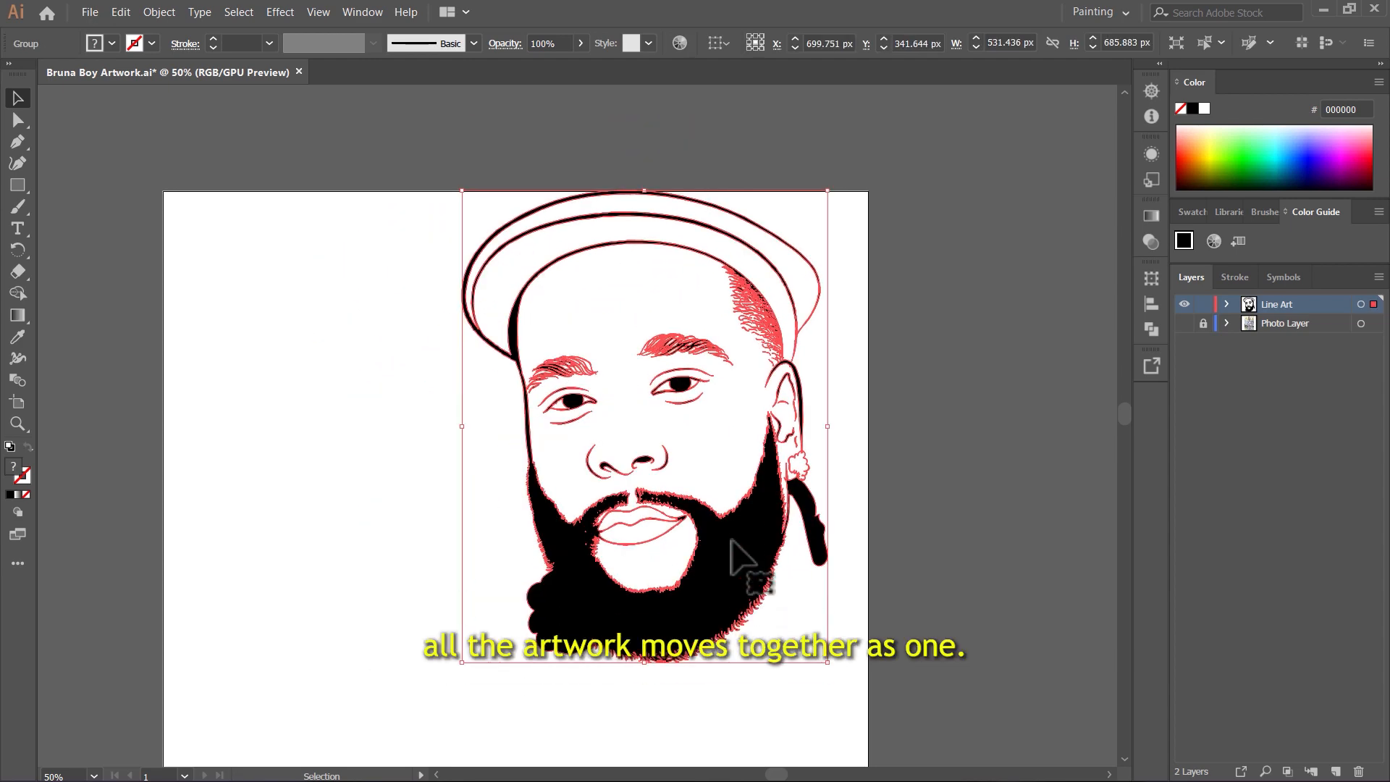
scroll(745, 557, up, 2)
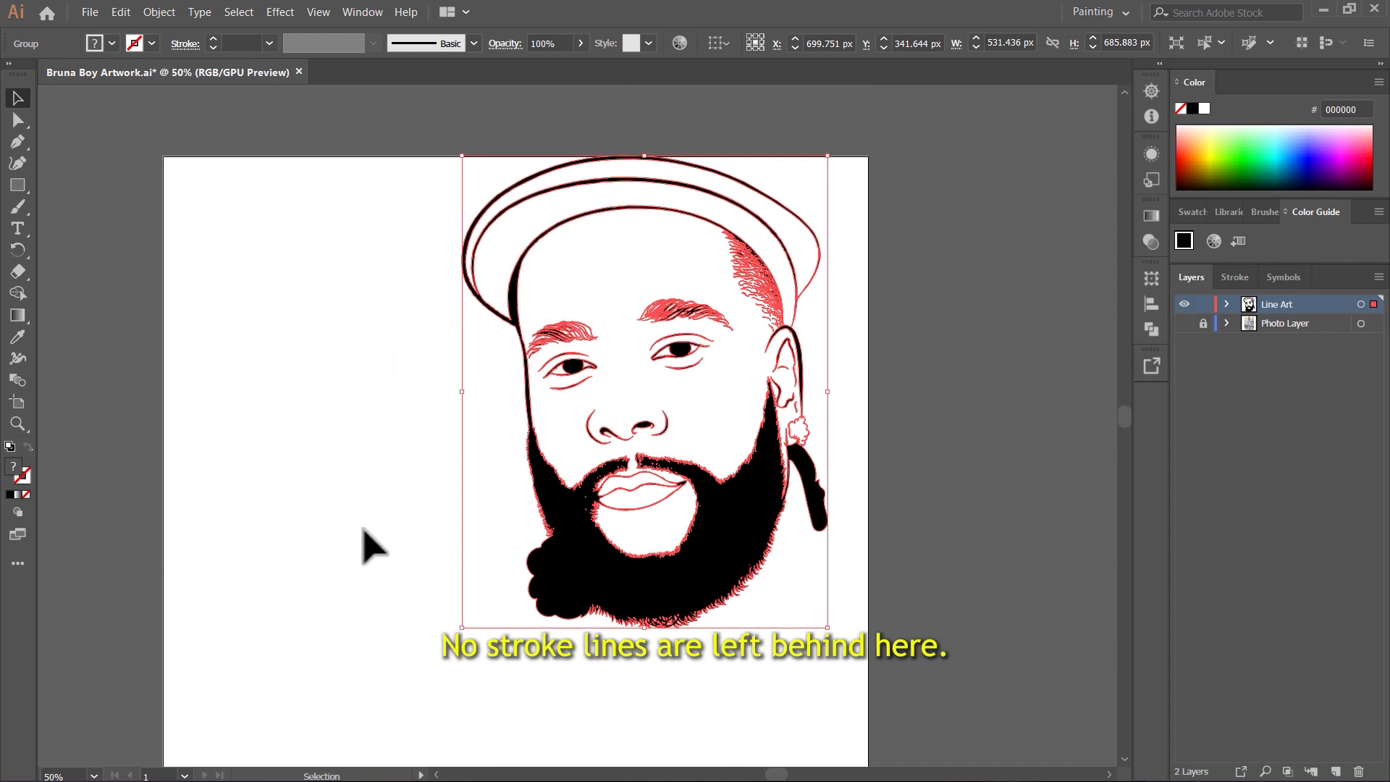
key(ctrl+z)
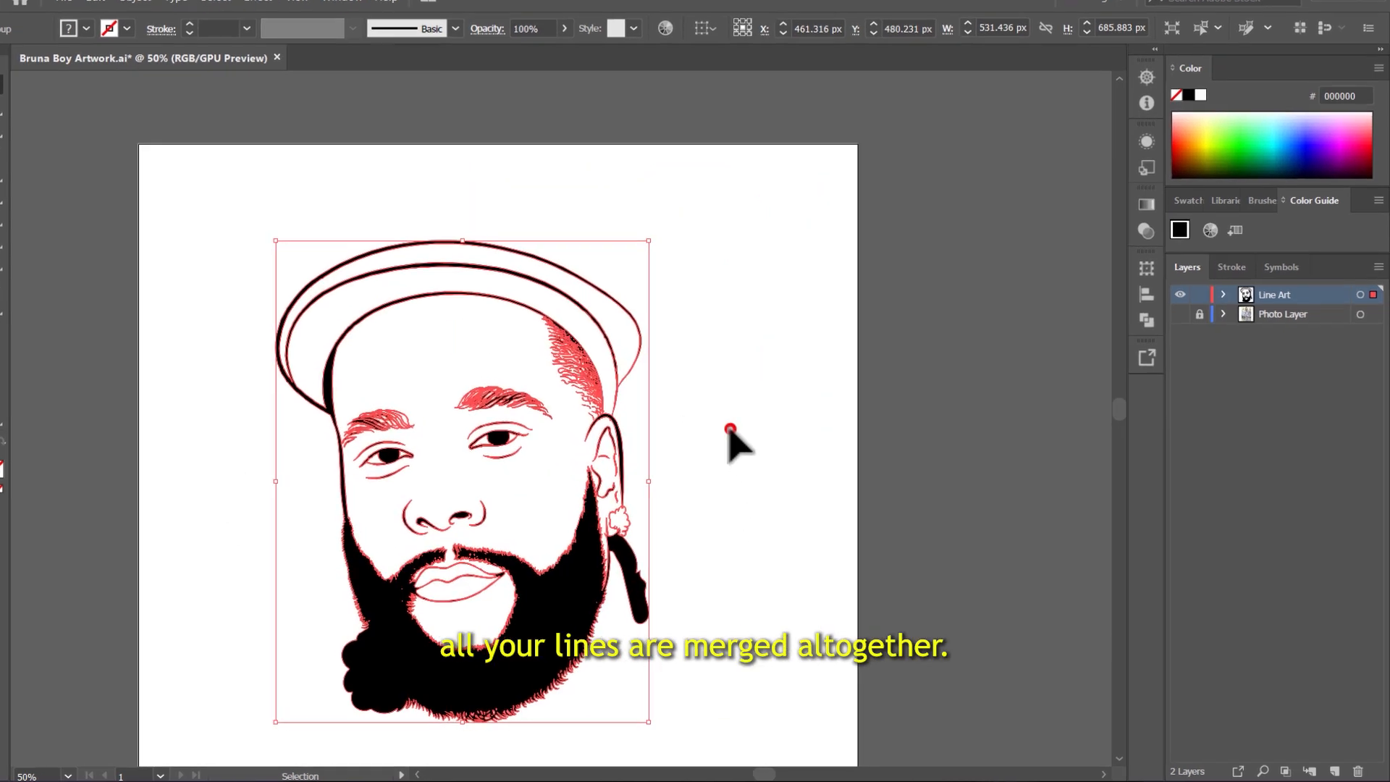
click(749, 443)
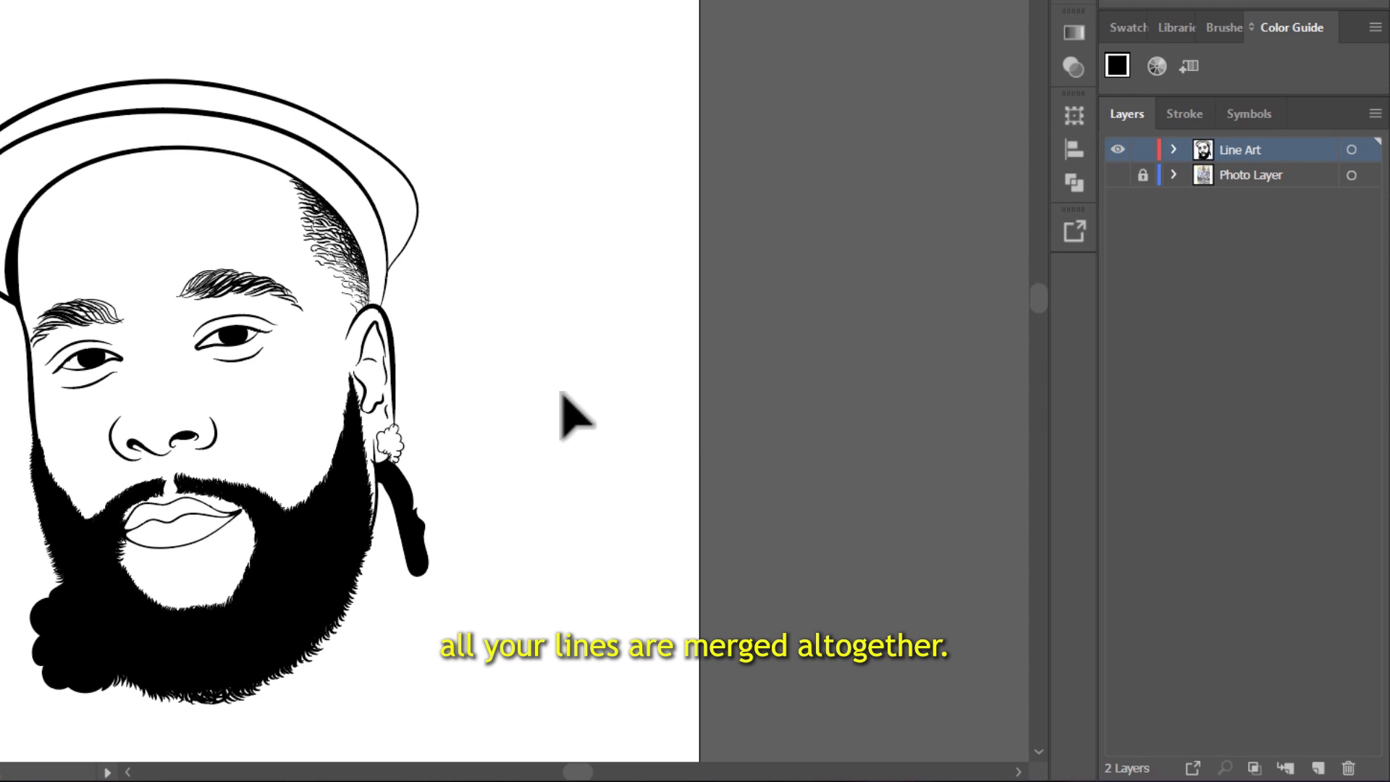
Duplicate the Line Art layer to keep a backup of the merged artwork
scroll(559, 391, down, 1)
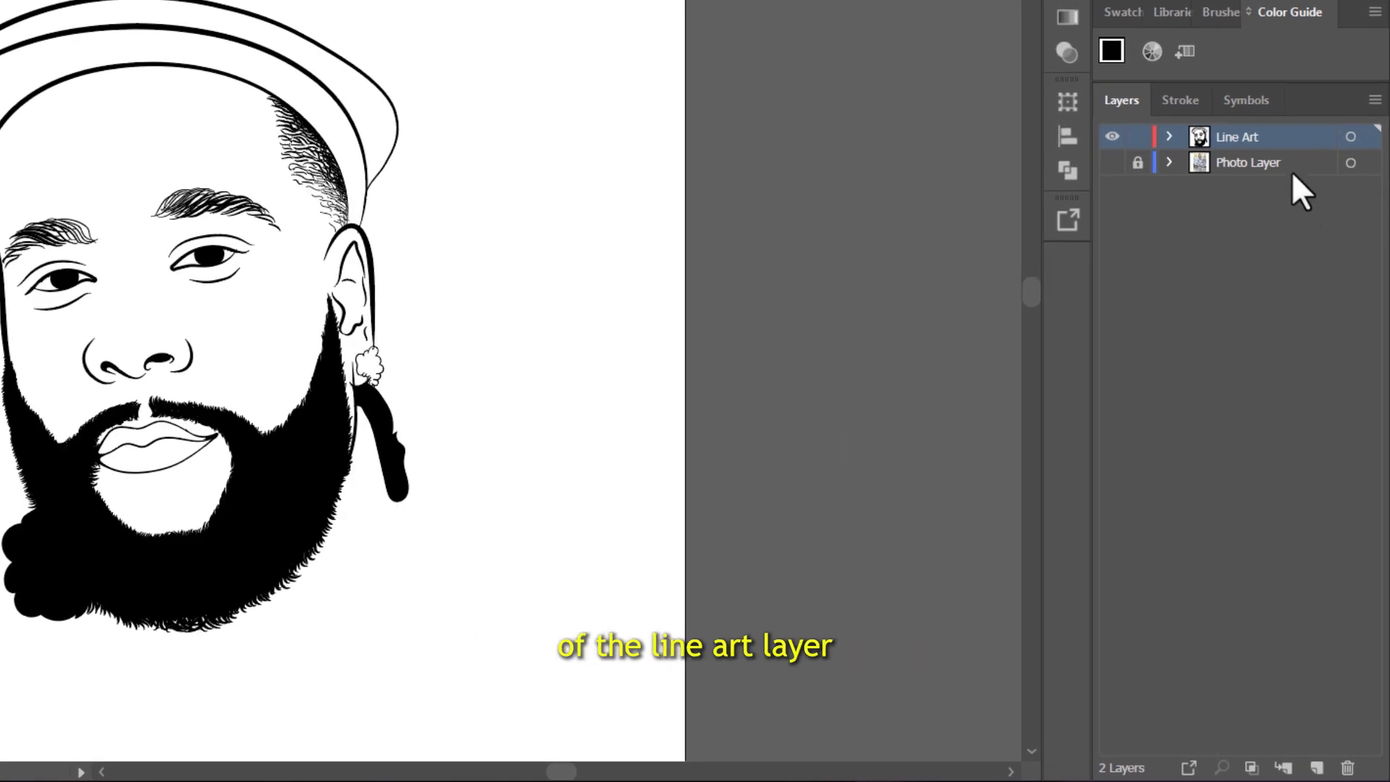
drag(1265, 139, 1286, 295)
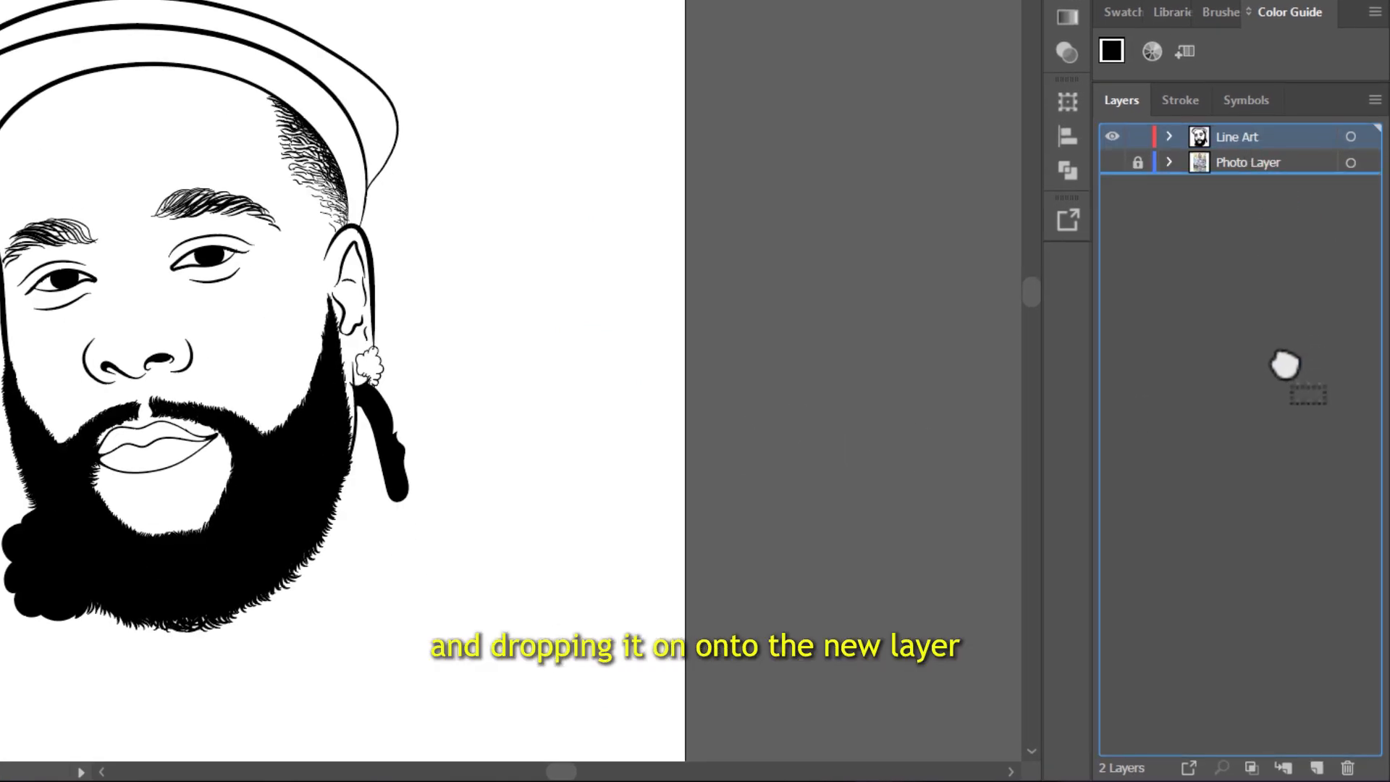
drag(1284, 388, 1274, 658)
drag(1301, 747, 1316, 765)
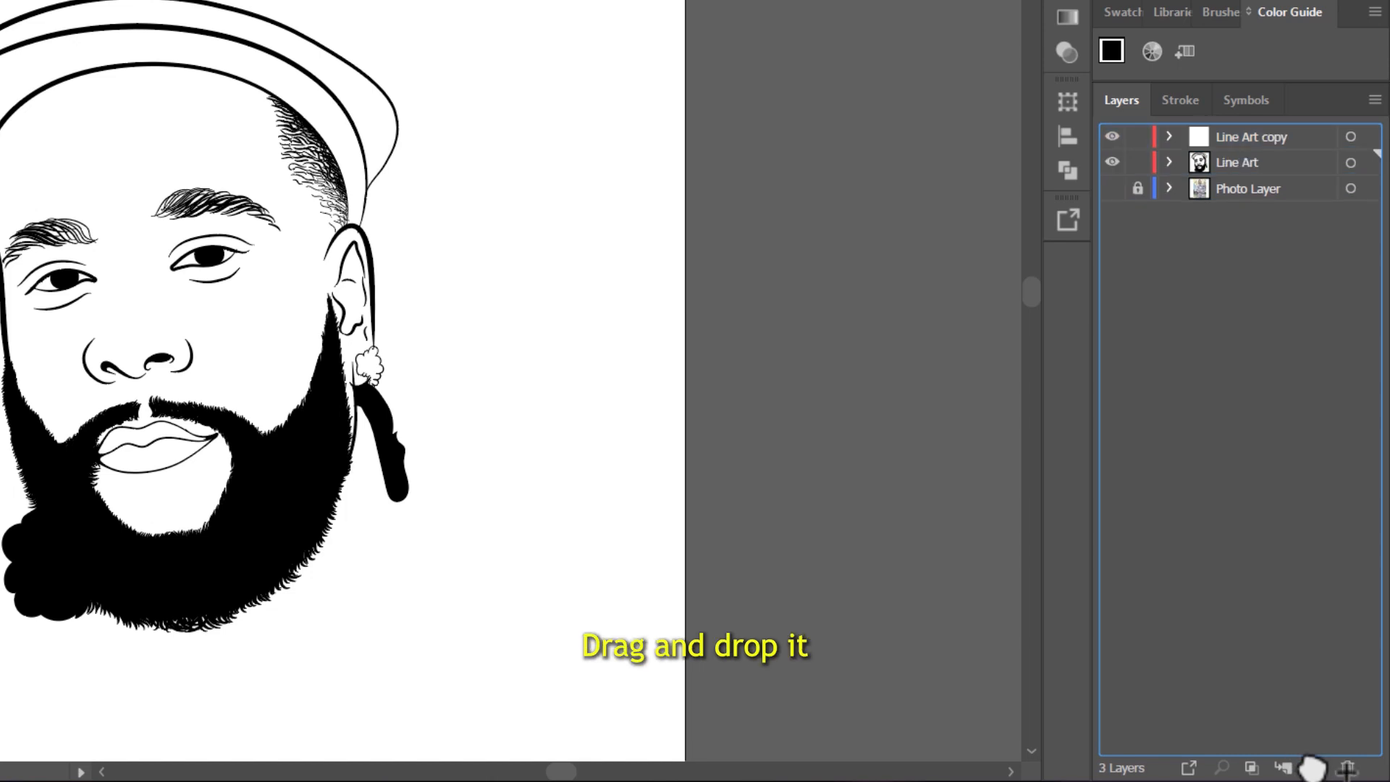
Lock the Line Art copy layer and make the original Line Art layer active
click(1278, 136)
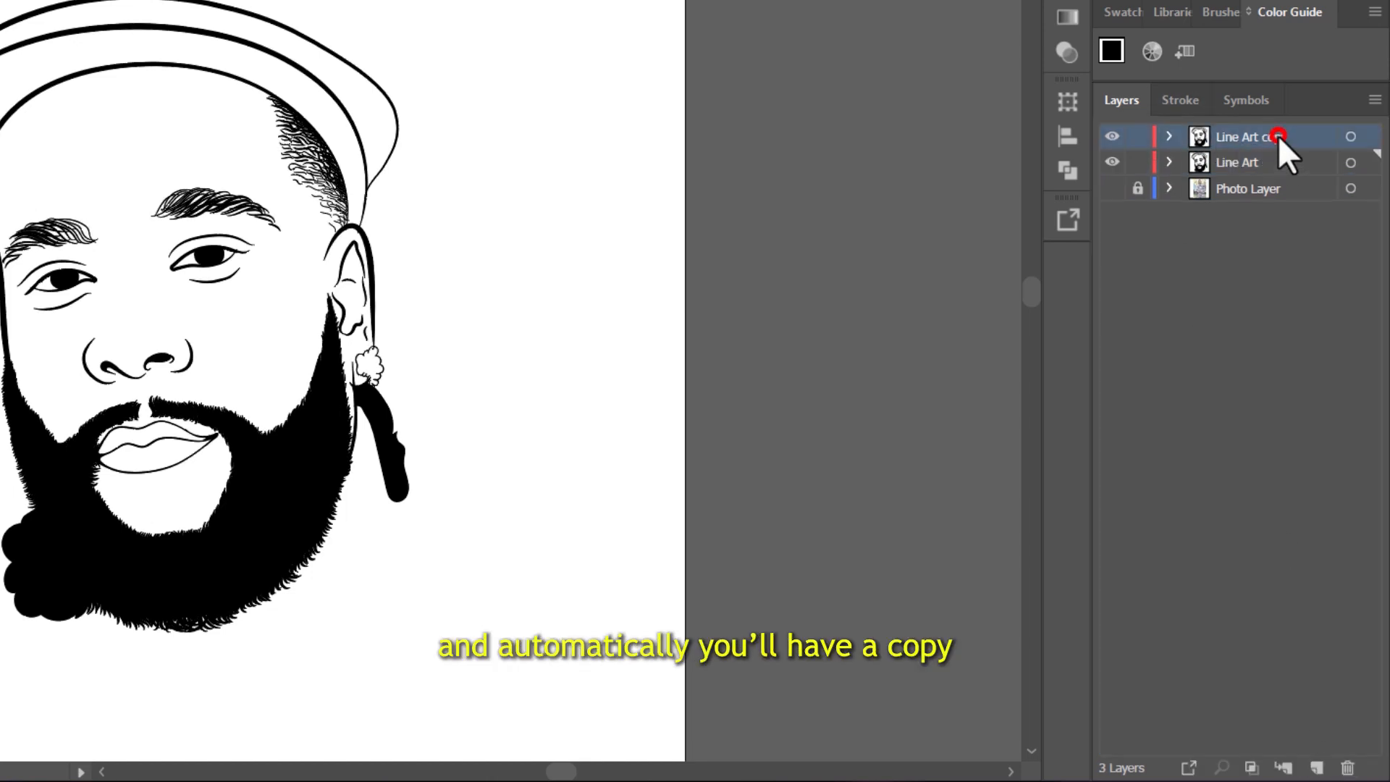
click(1137, 138)
click(1272, 171)
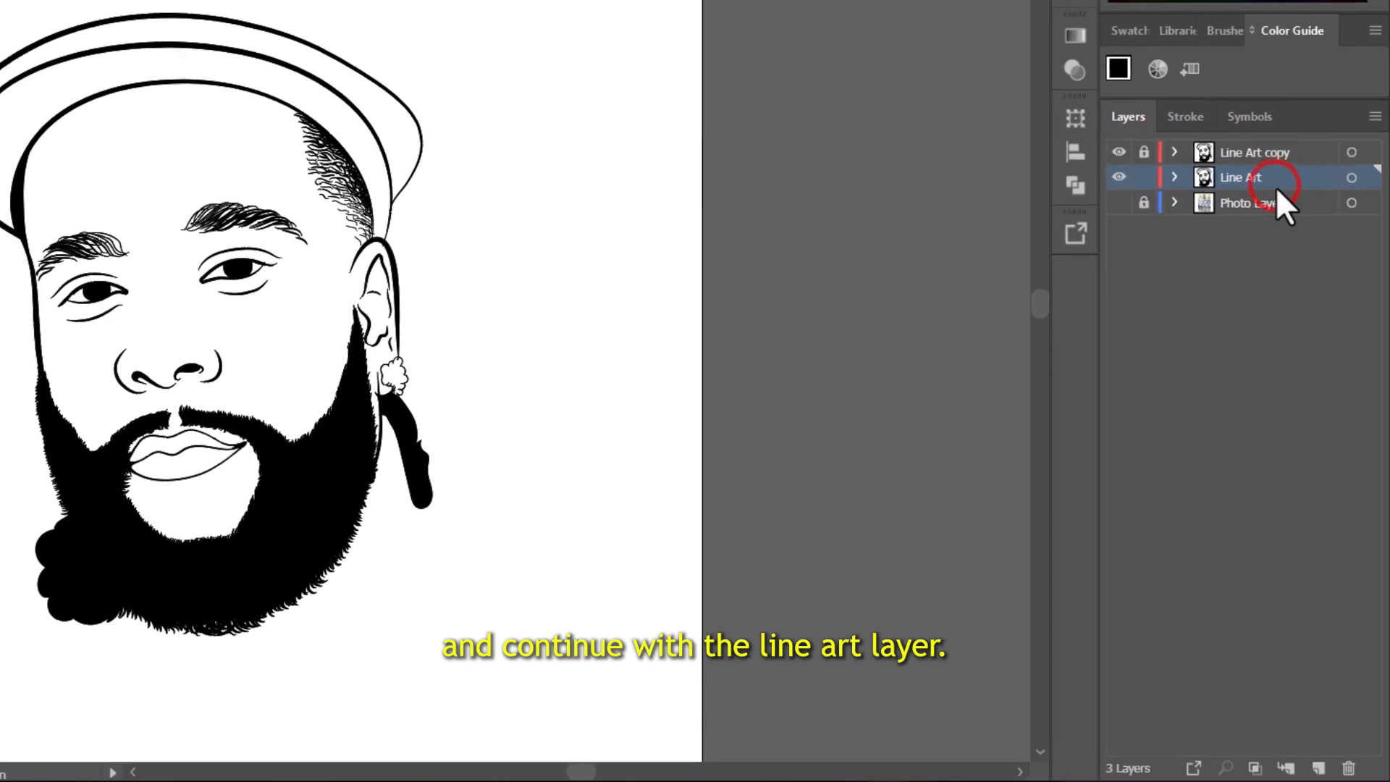
Set the fill color to the brown skin tone 7A5243
scroll(441, 330, down, 2)
scroll(441, 330, up, 1)
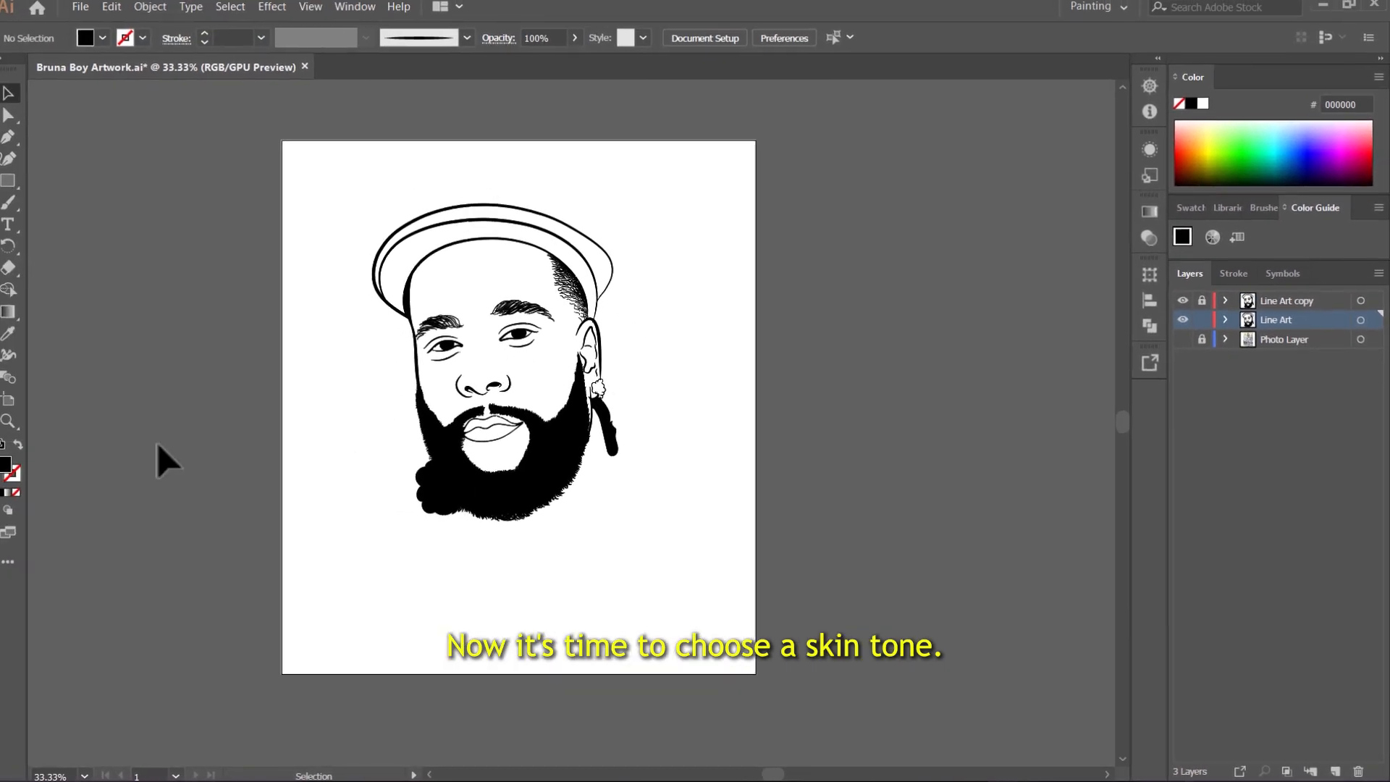
scroll(353, 410, up, 3)
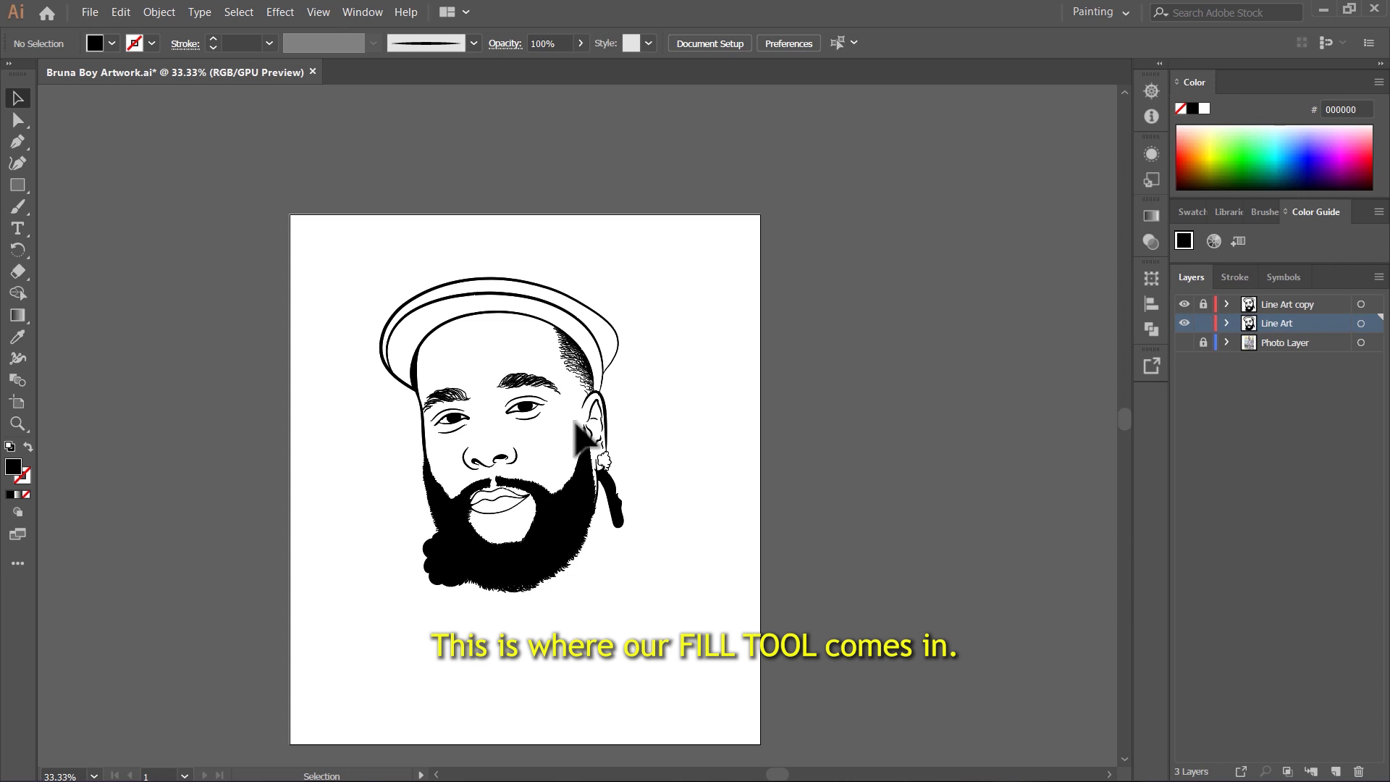
double_click(13, 467)
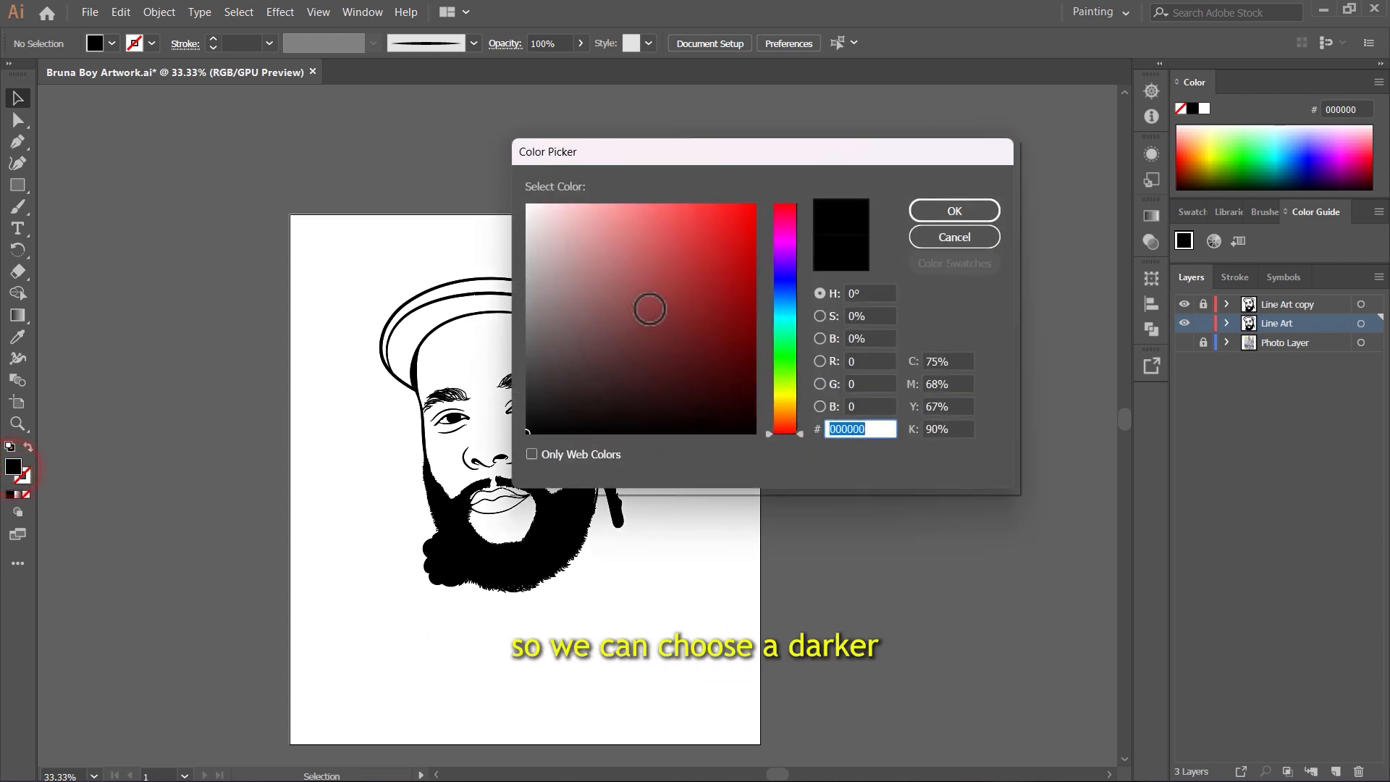
click(628, 343)
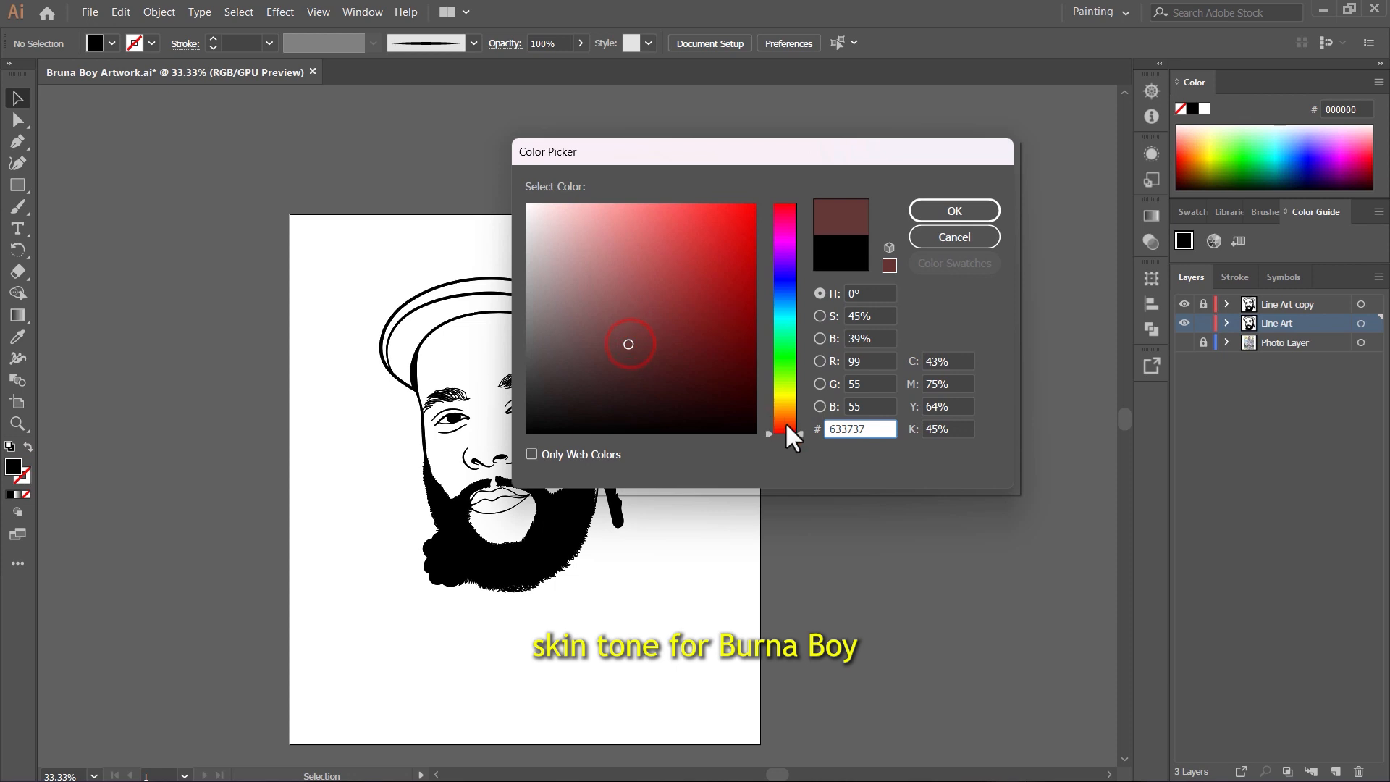
click(840, 427)
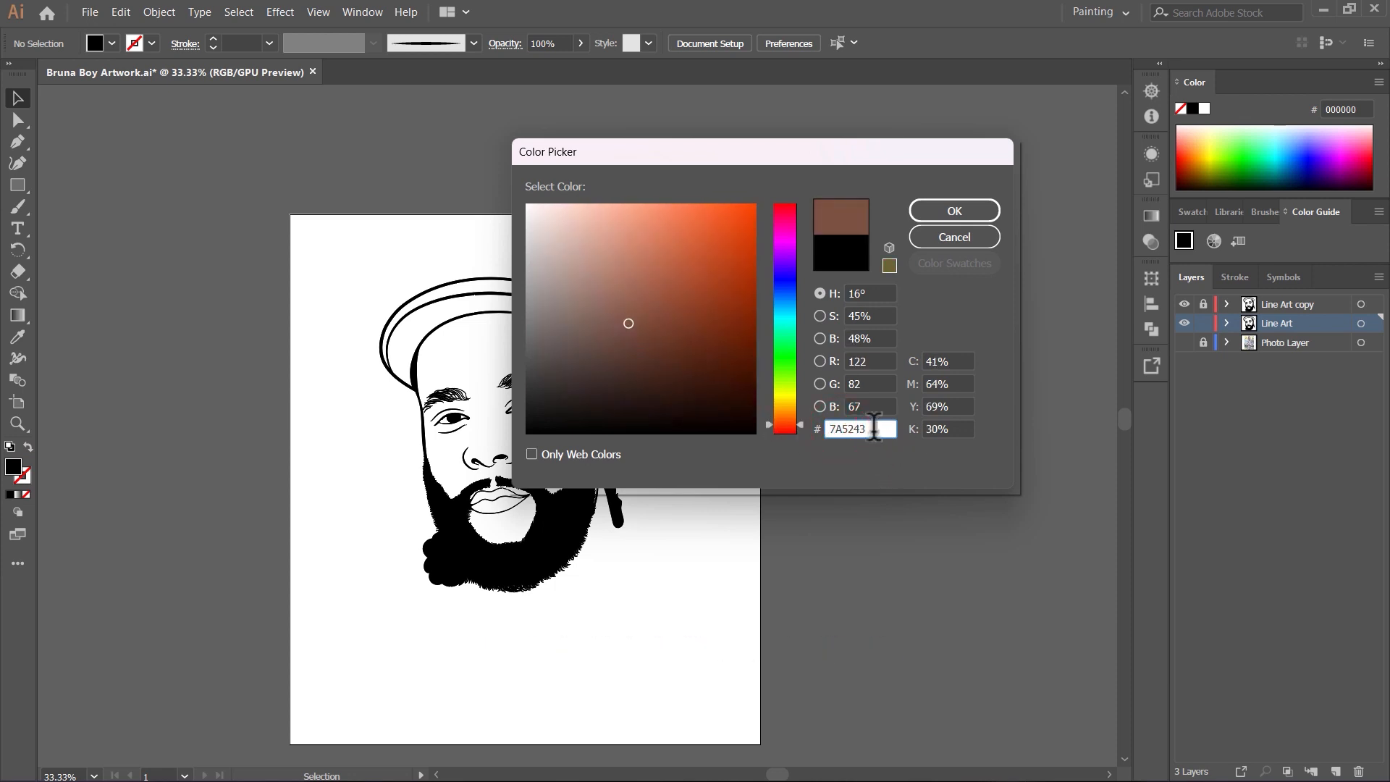
double_click(874, 428)
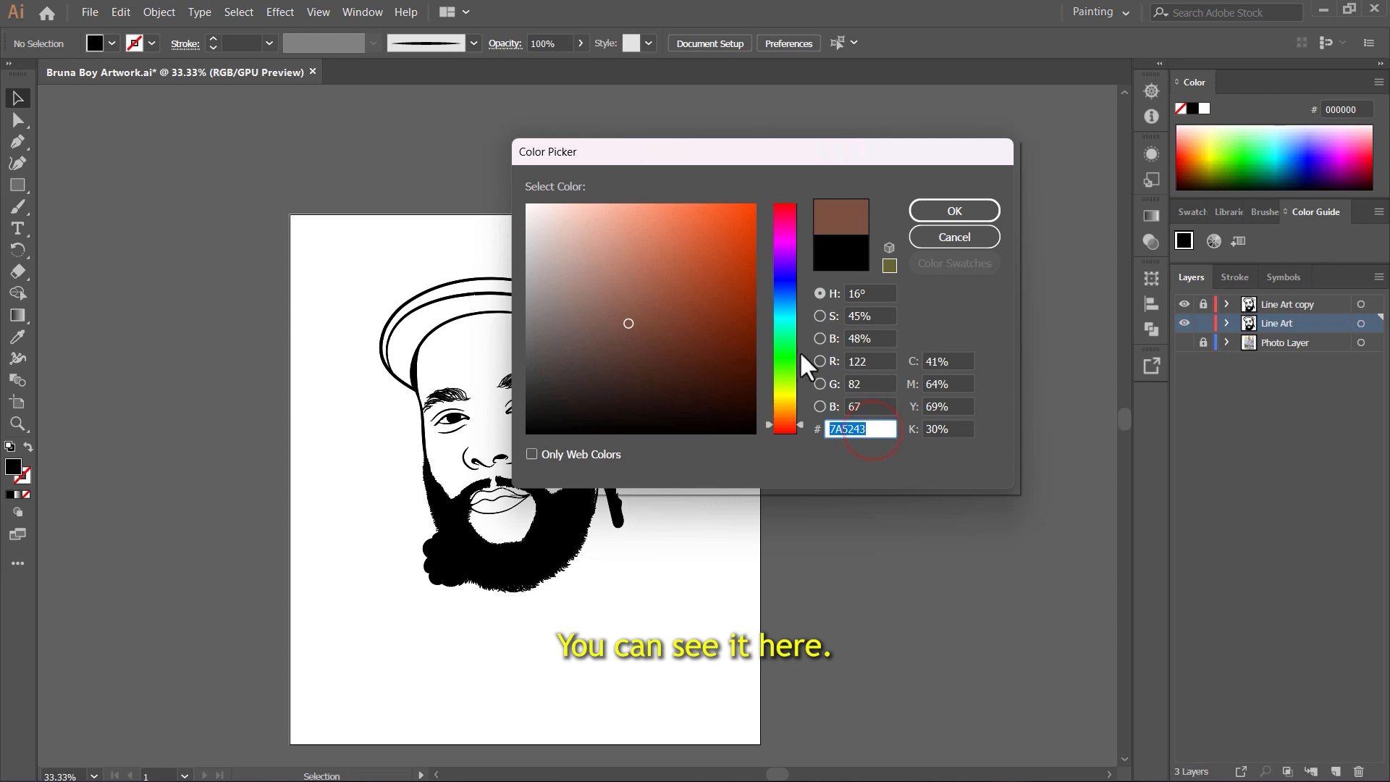
click(941, 216)
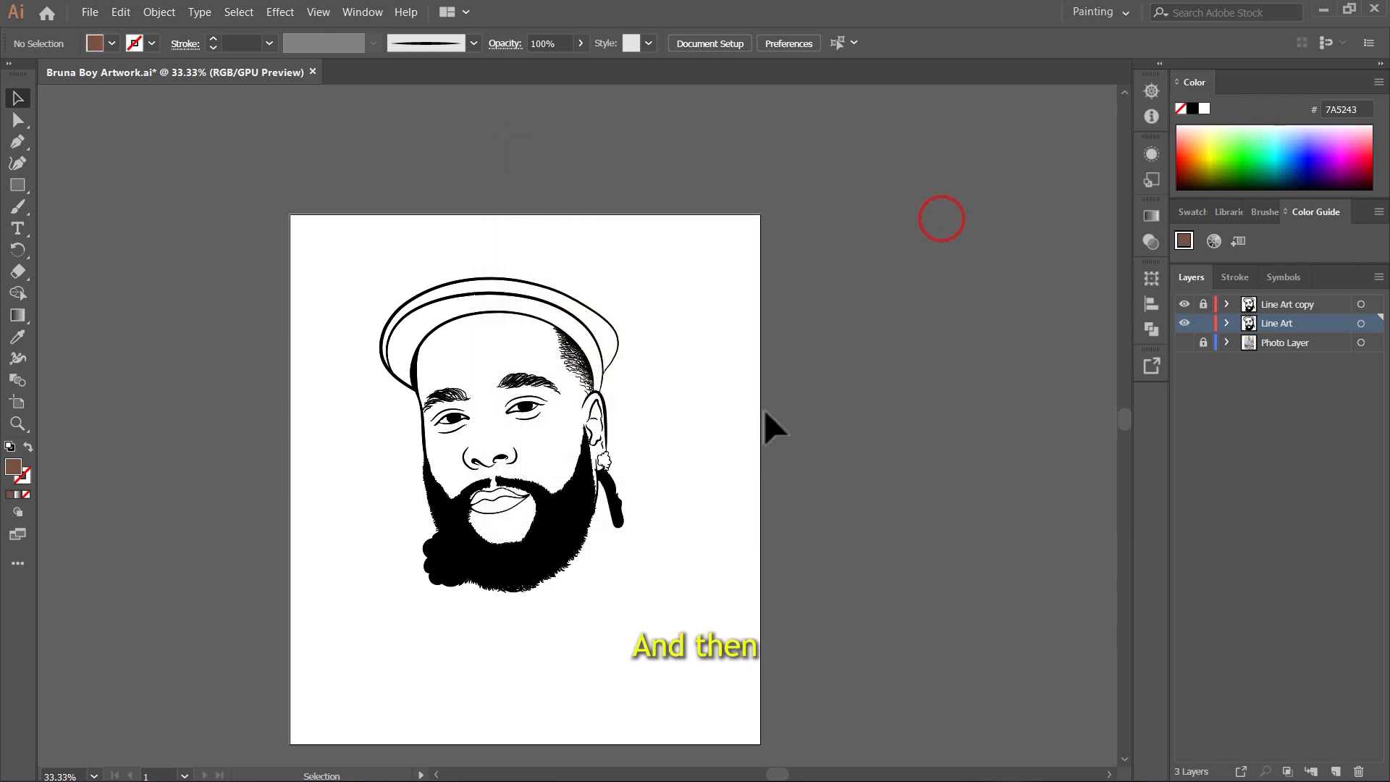
Draw a brown rectangle about 1258 by 1078 px over the whole portrait on the Line Art layer
scroll(764, 409, down, 1)
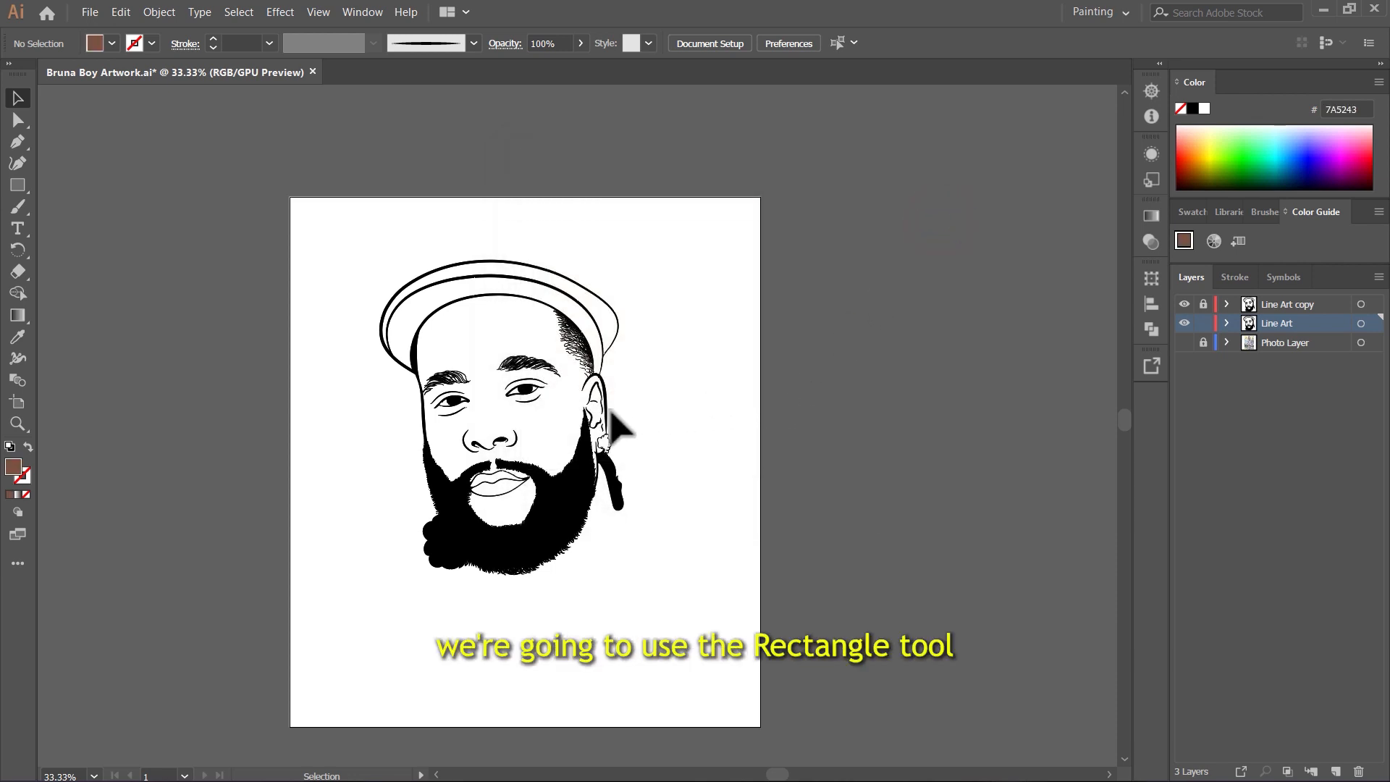
key(m)
scroll(188, 192, down, 3)
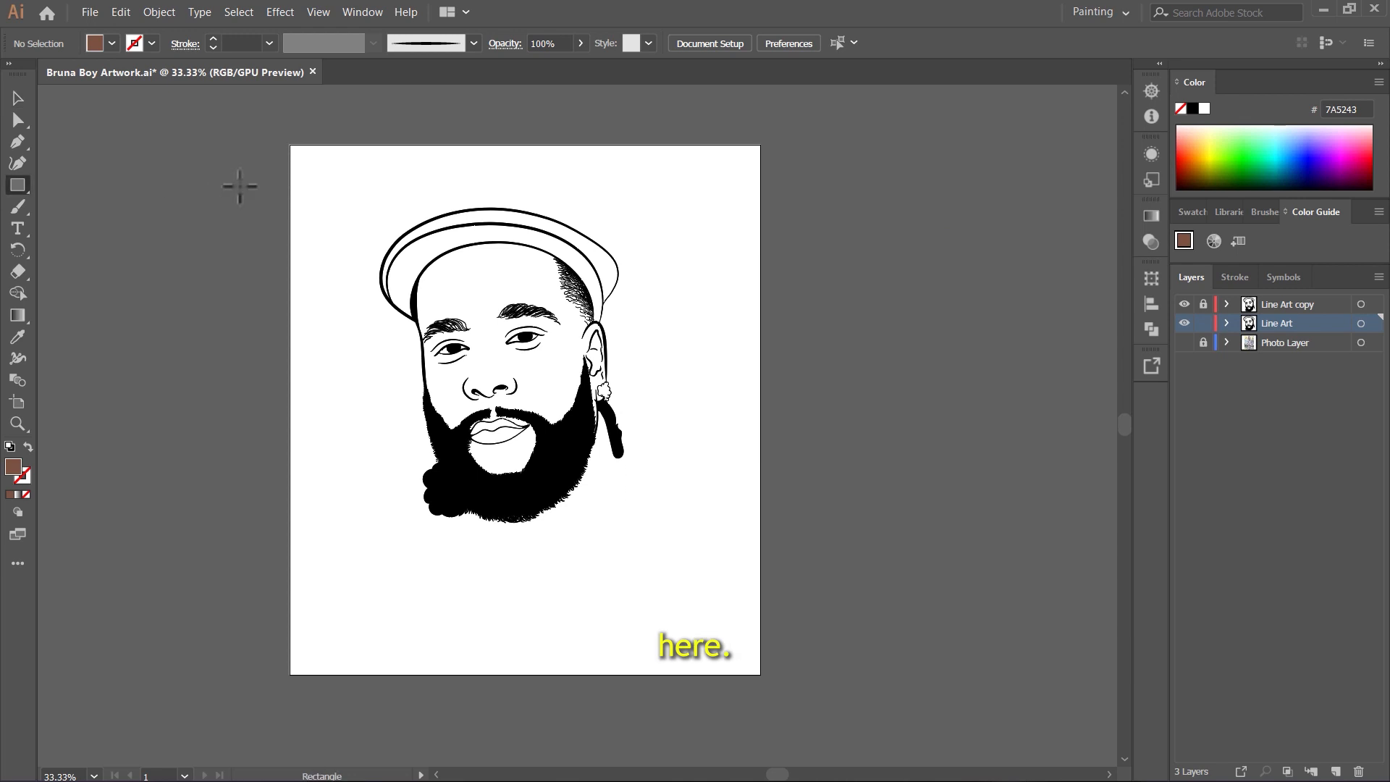
drag(235, 123, 812, 614)
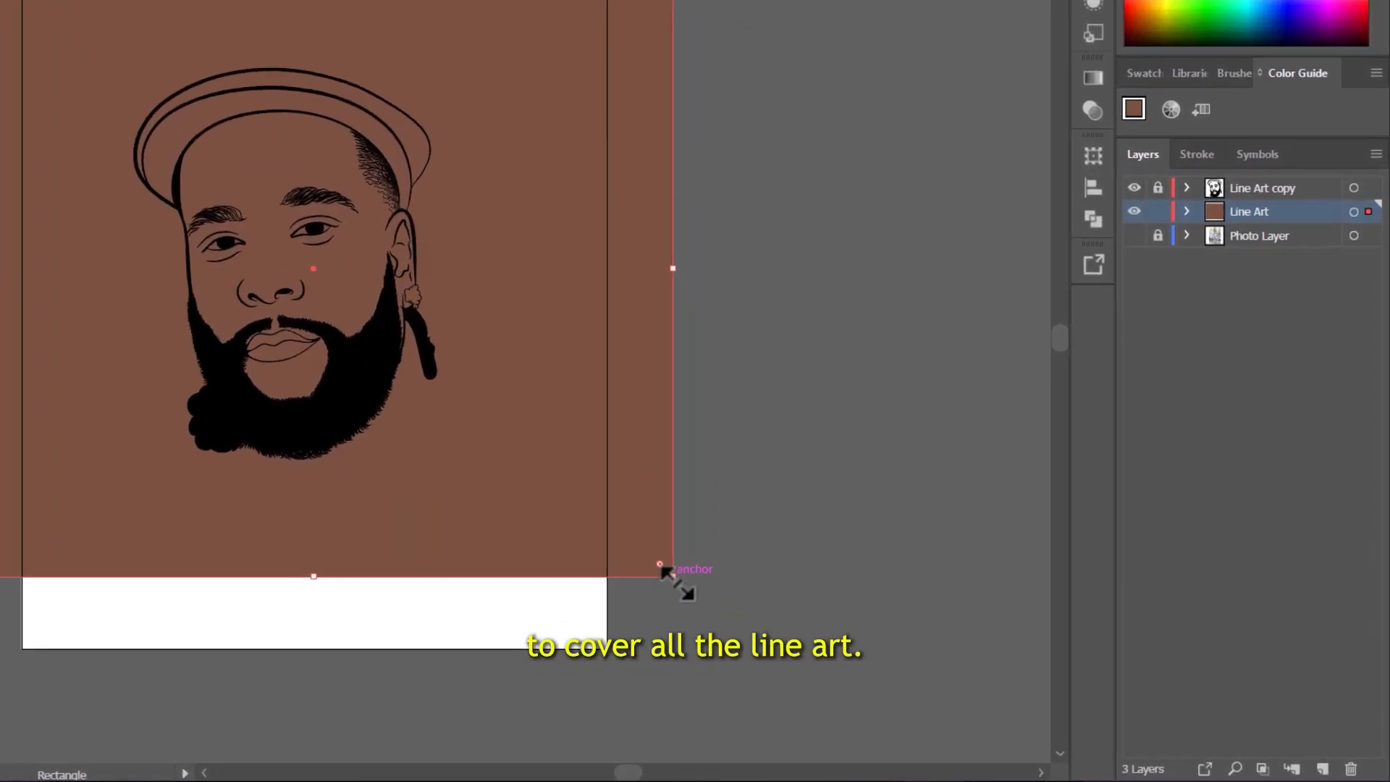
Send the brown rectangle to the back, behind the line art in its layer
right_click(517, 102)
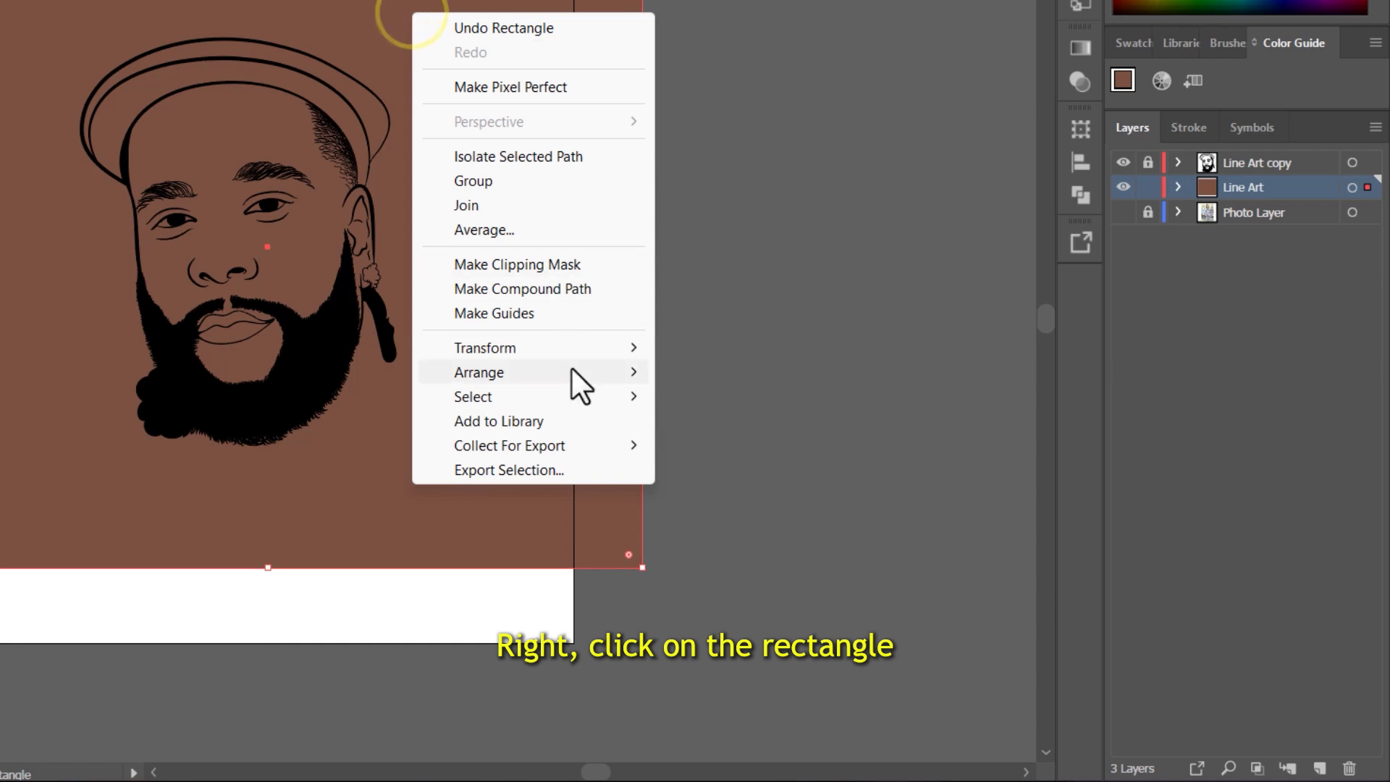
mouse_move(571, 370)
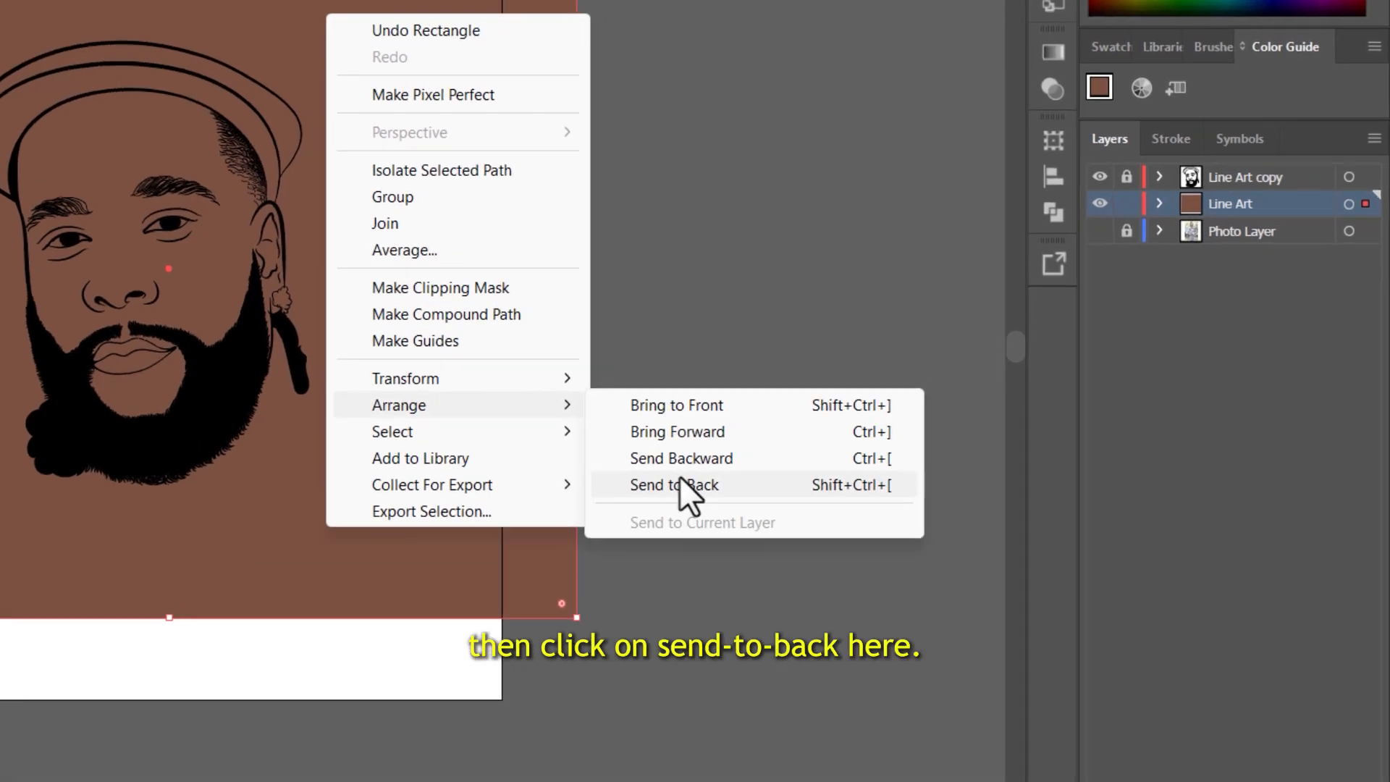
click(680, 484)
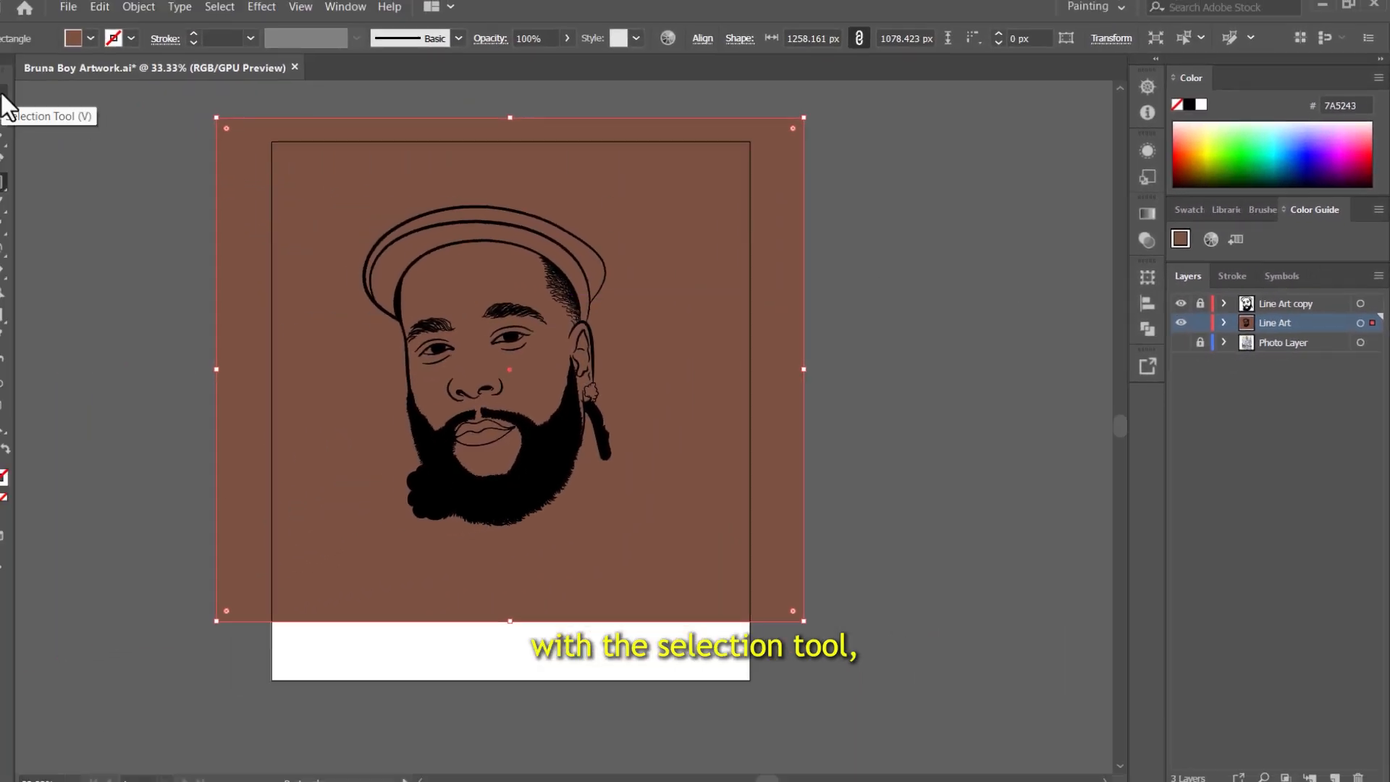
Select the brown rectangle together with the line art and combine them with the Pathfinder Merge operation
click(24, 97)
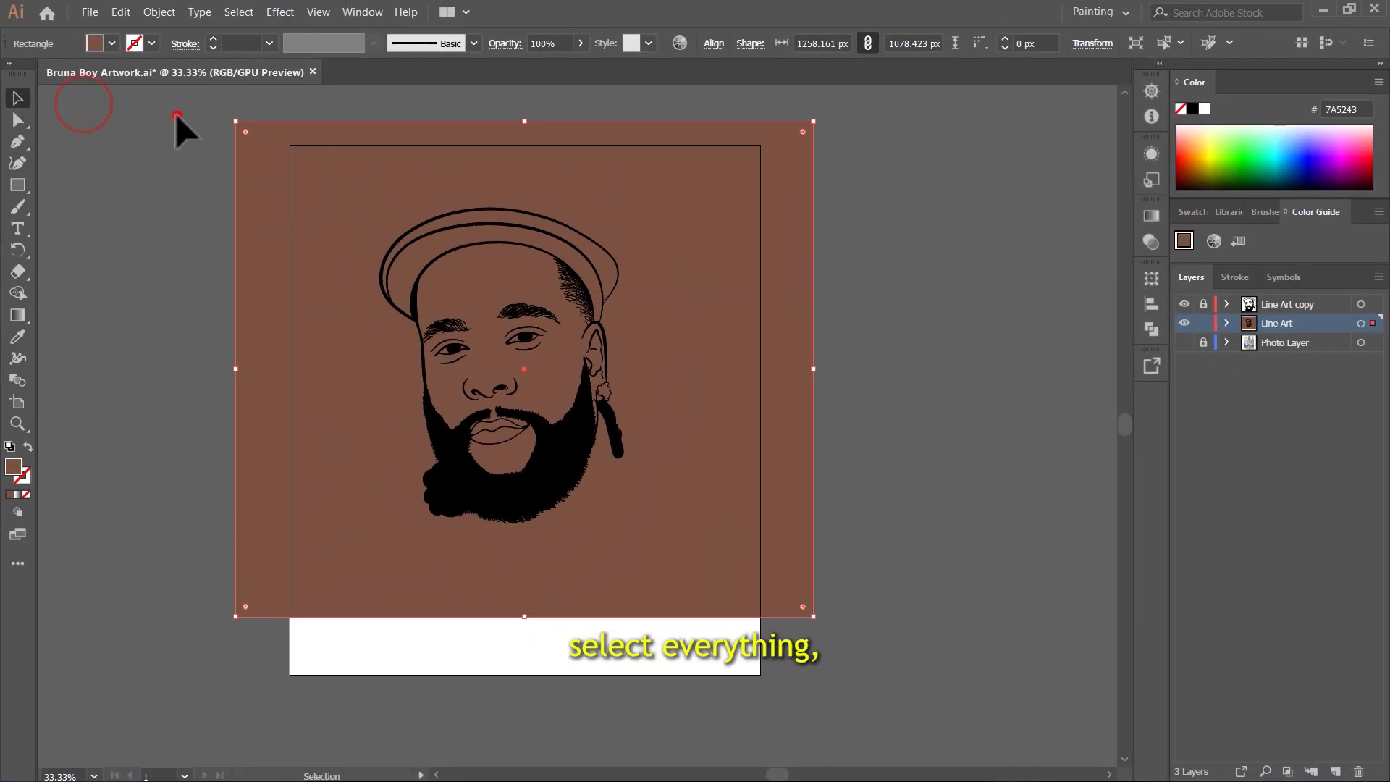
drag(176, 115, 836, 746)
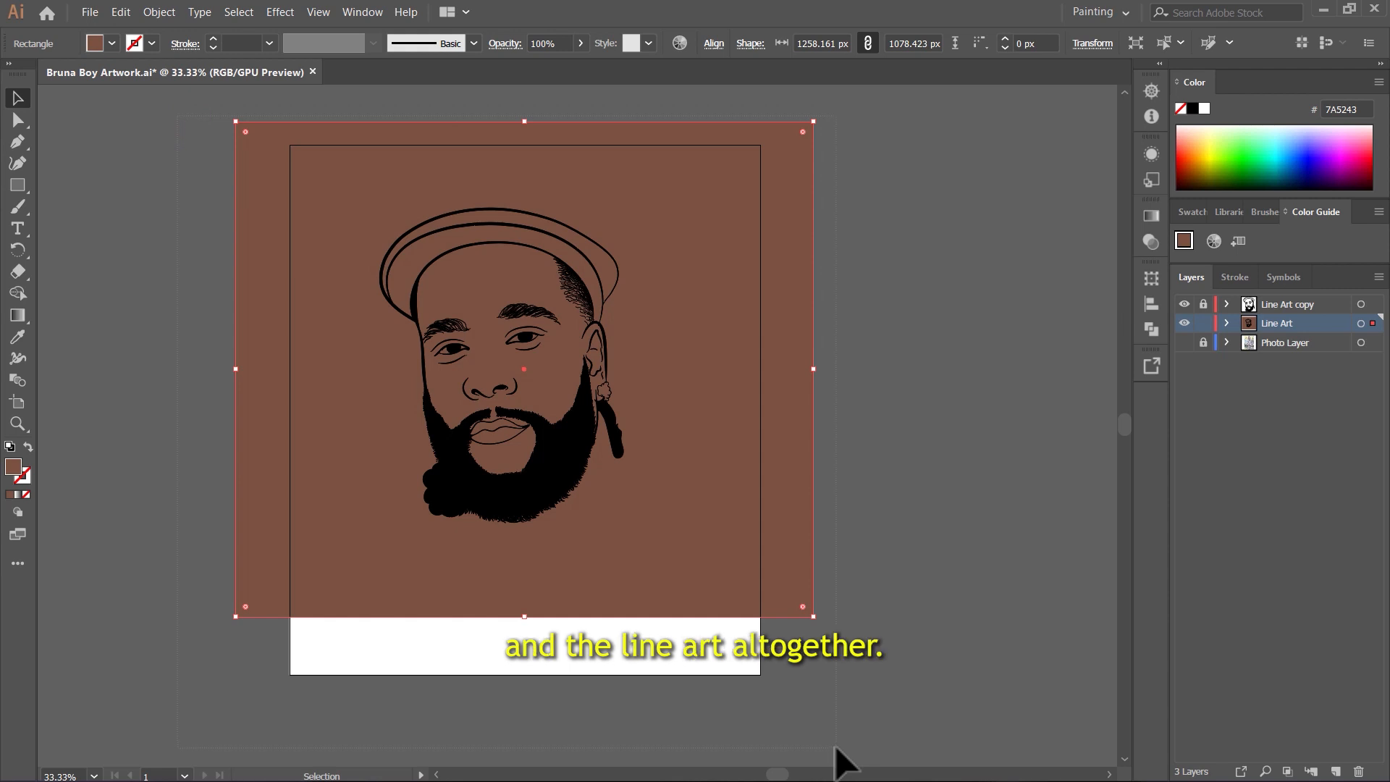
drag(914, 724, 915, 724)
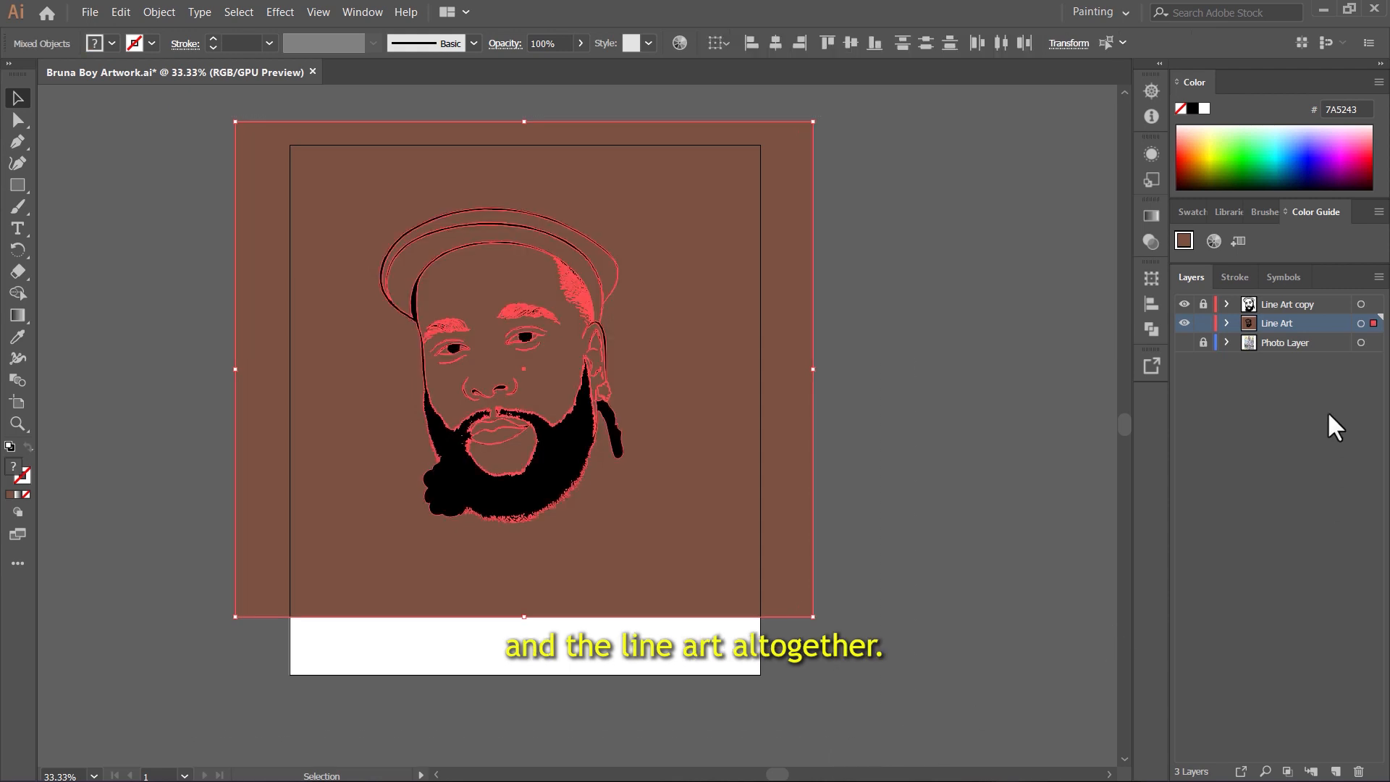
click(1161, 329)
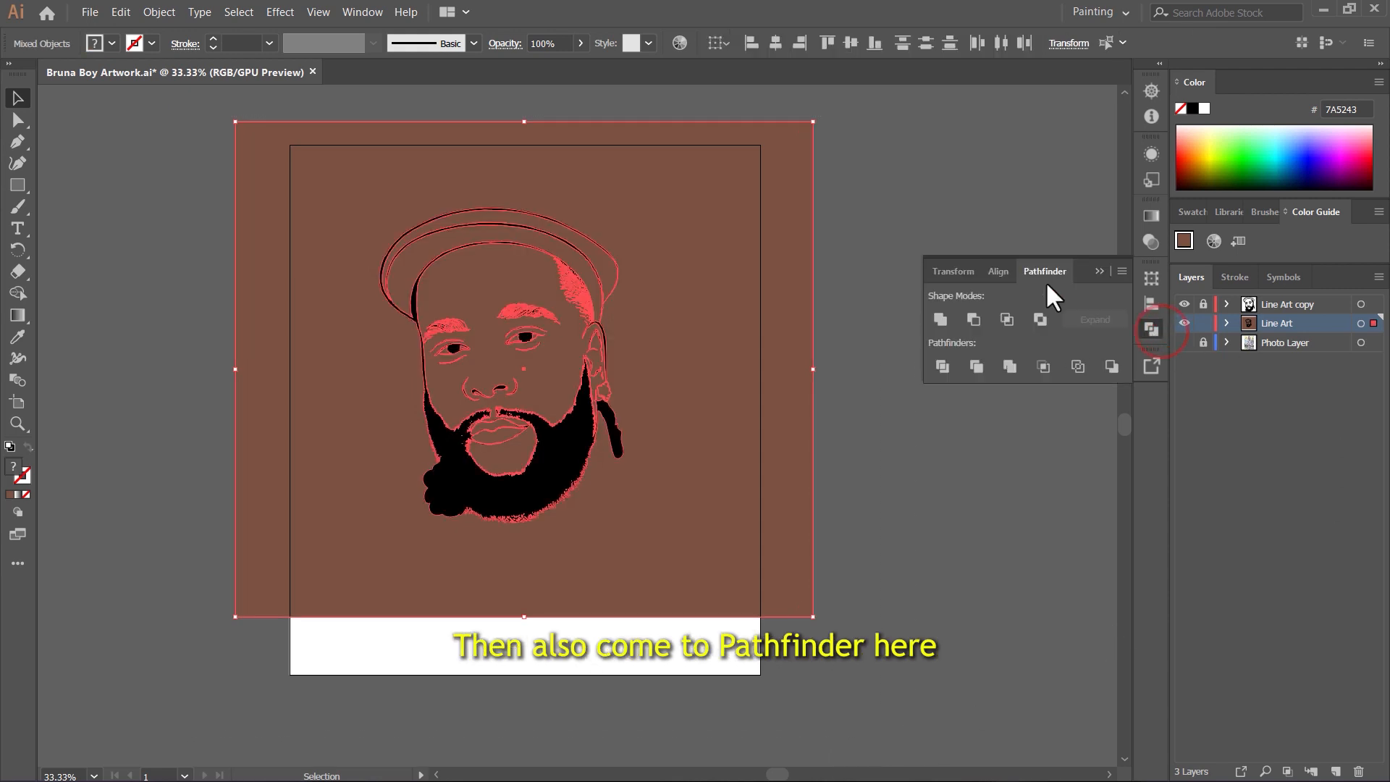
click(1009, 367)
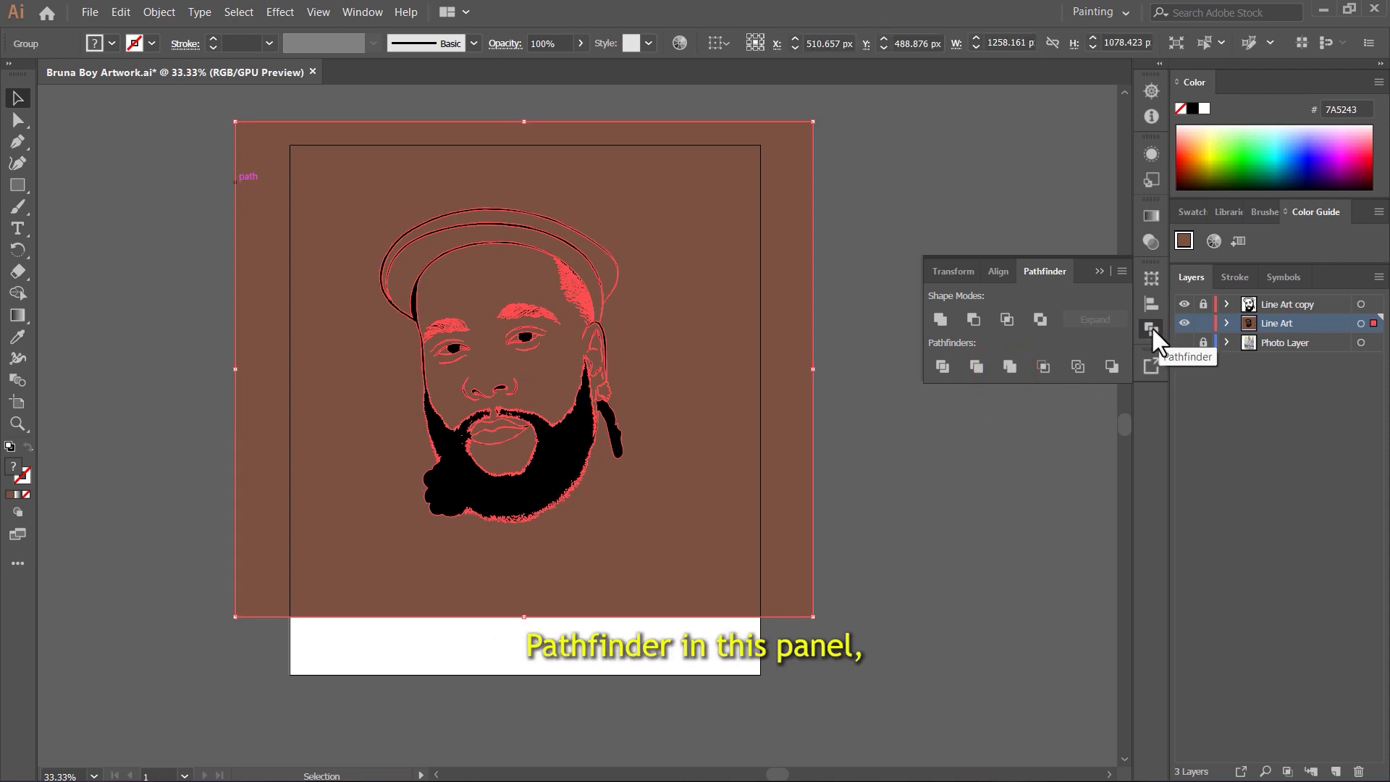
click(370, 9)
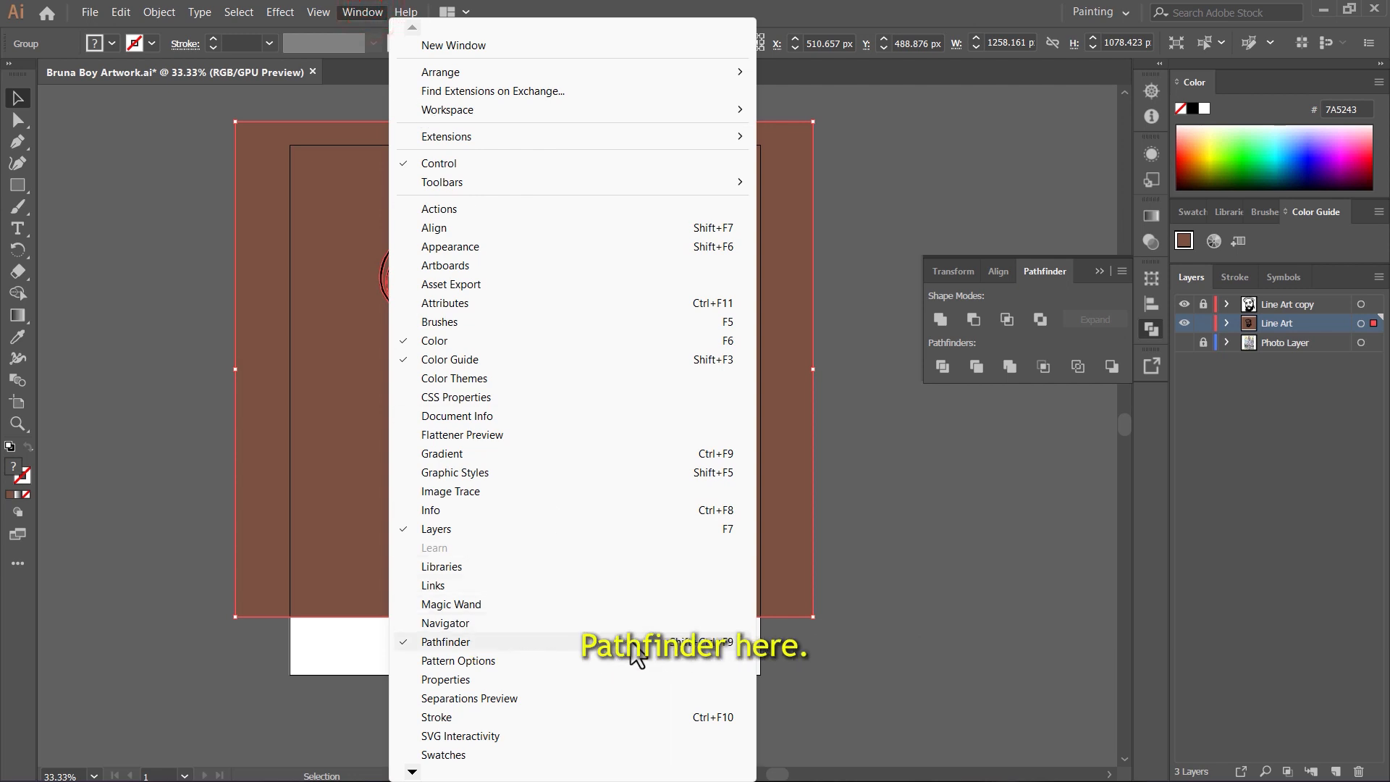
click(1147, 334)
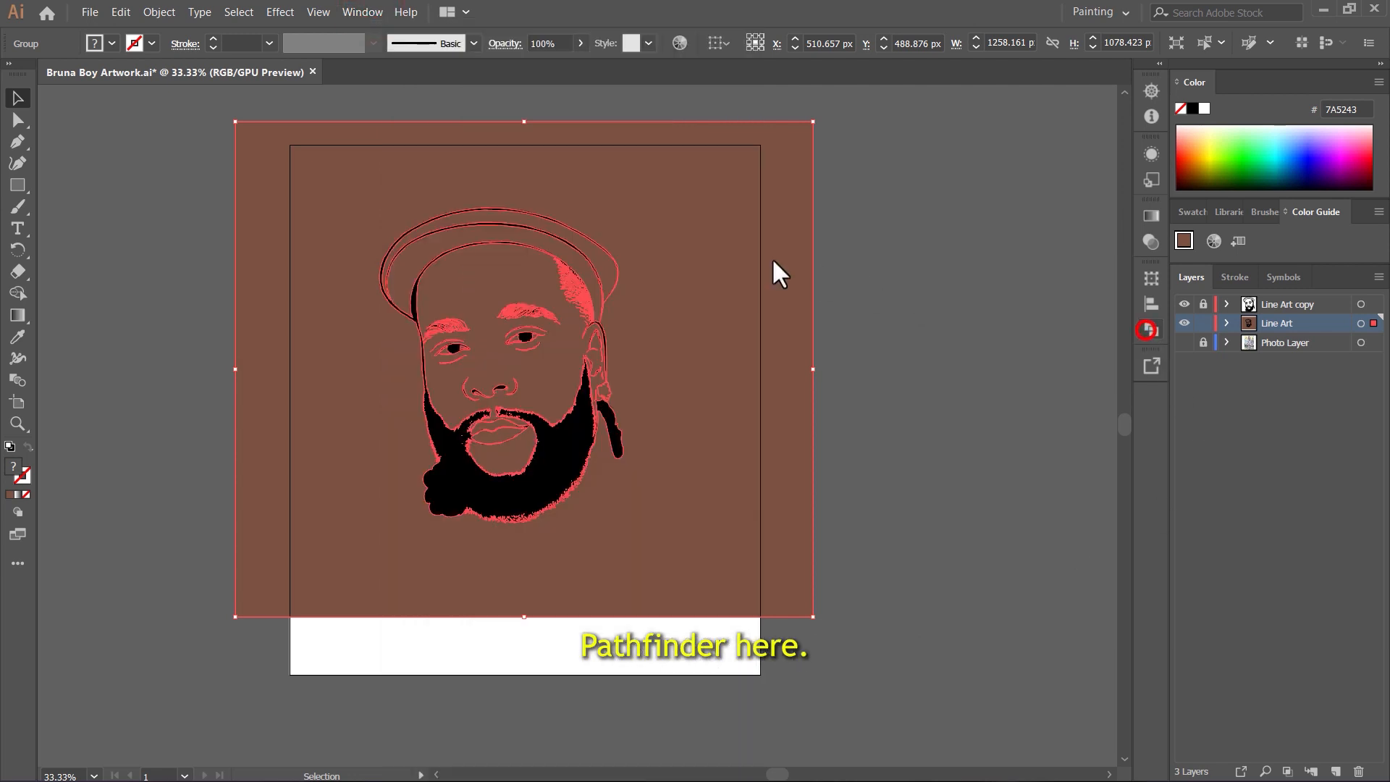
Isolate the merged group and delete the brown background area surrounding the portrait
right_click(644, 205)
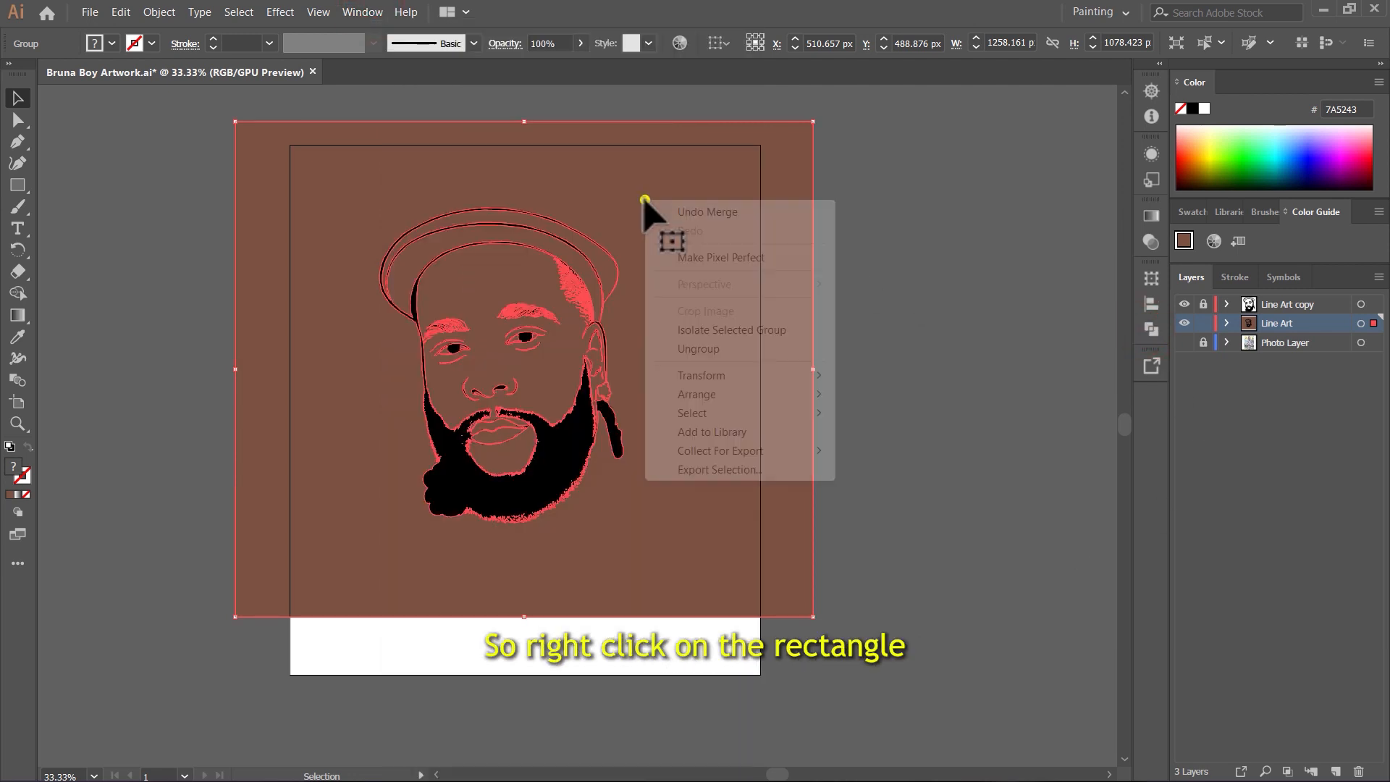
click(706, 330)
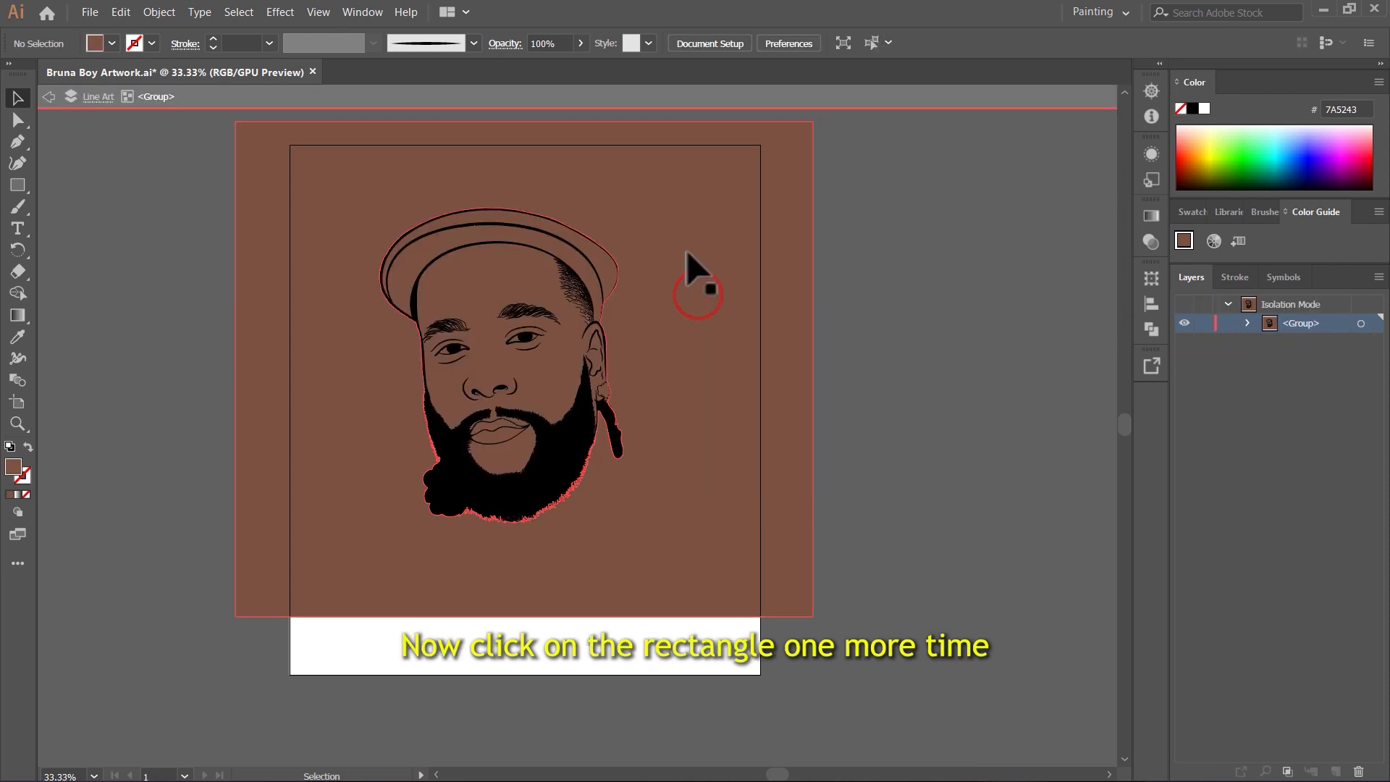
click(688, 254)
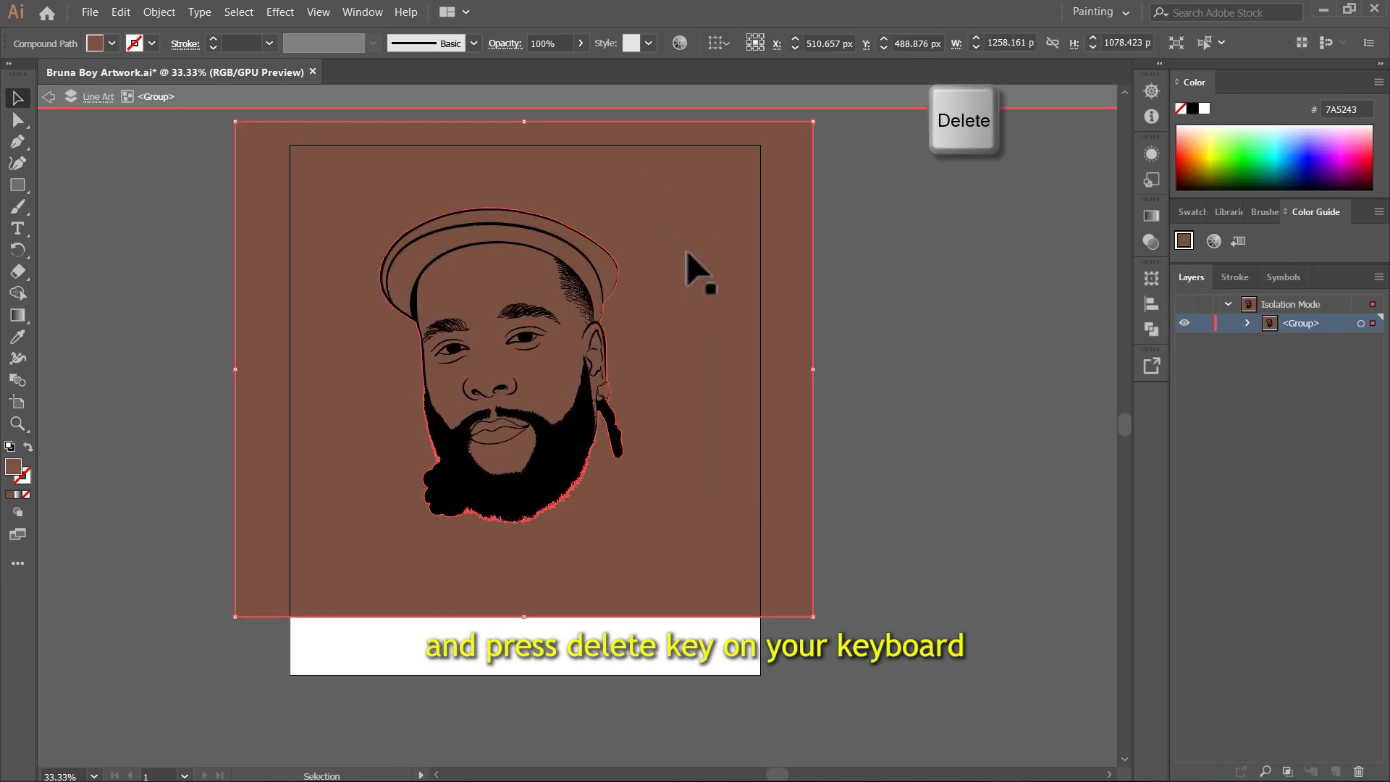
key(Delete)
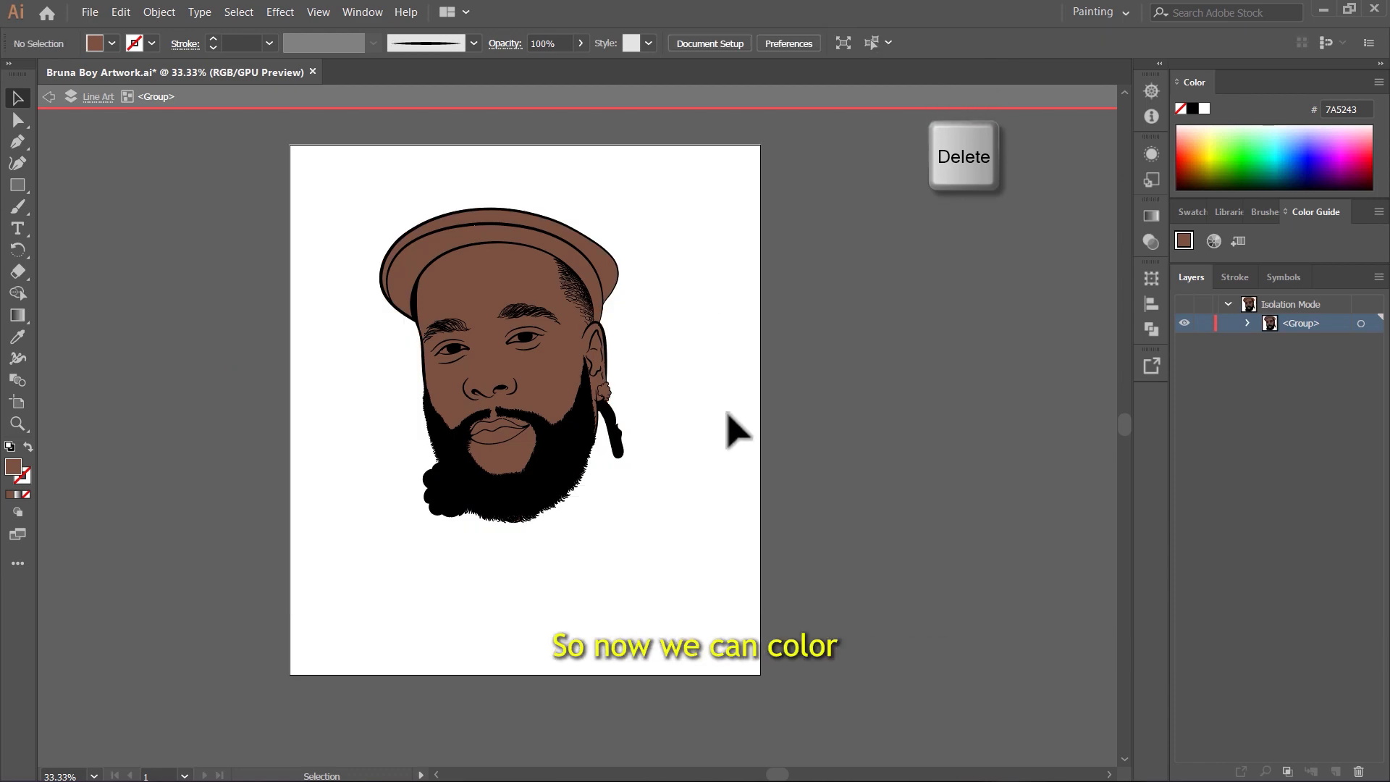
Examine the portrait's enclosed areas up close to see which parts can be colored separately
scroll(507, 289, up, 3)
scroll(621, 301, down, 3)
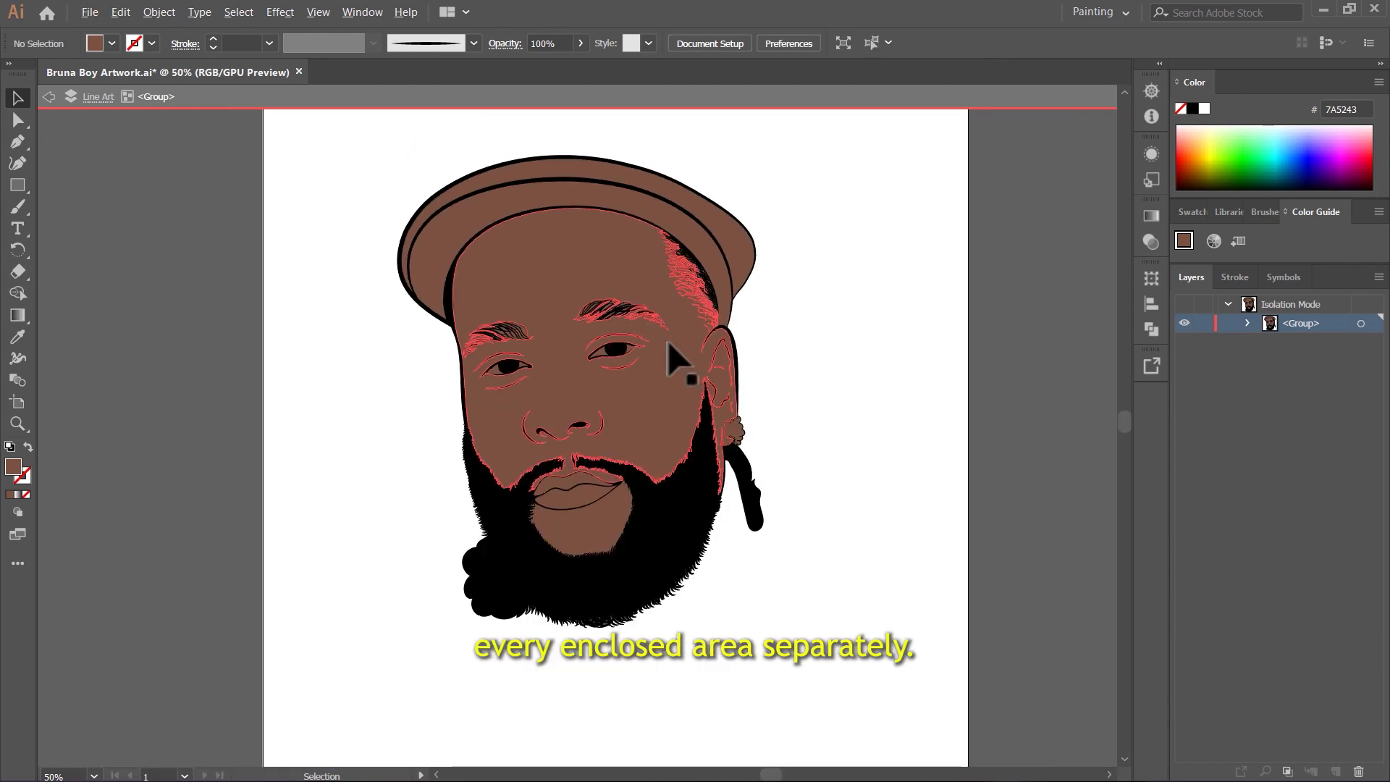
scroll(637, 358, up, 7)
scroll(637, 358, down, 4)
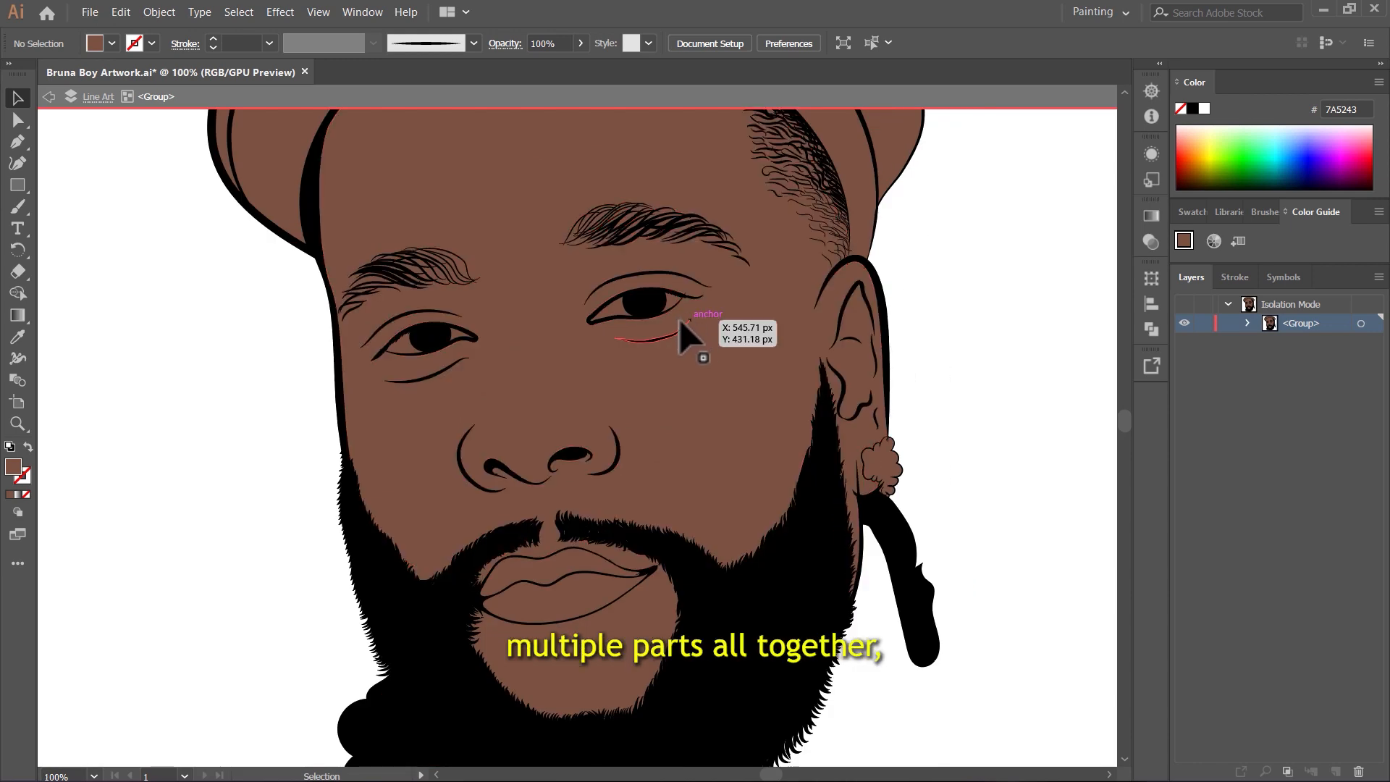
scroll(684, 331, down, 2)
scroll(681, 322, up, 4)
scroll(651, 297, down, 4)
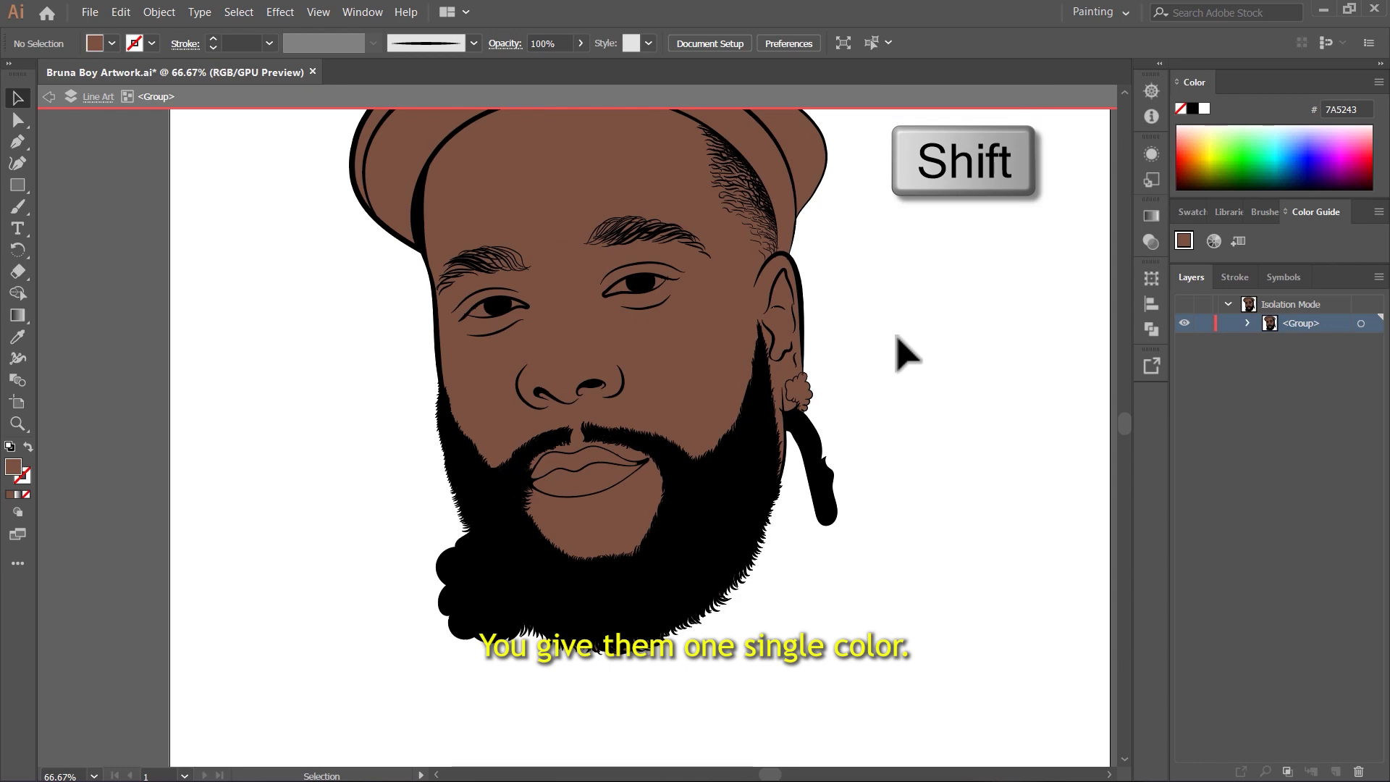
scroll(677, 398, up, 3)
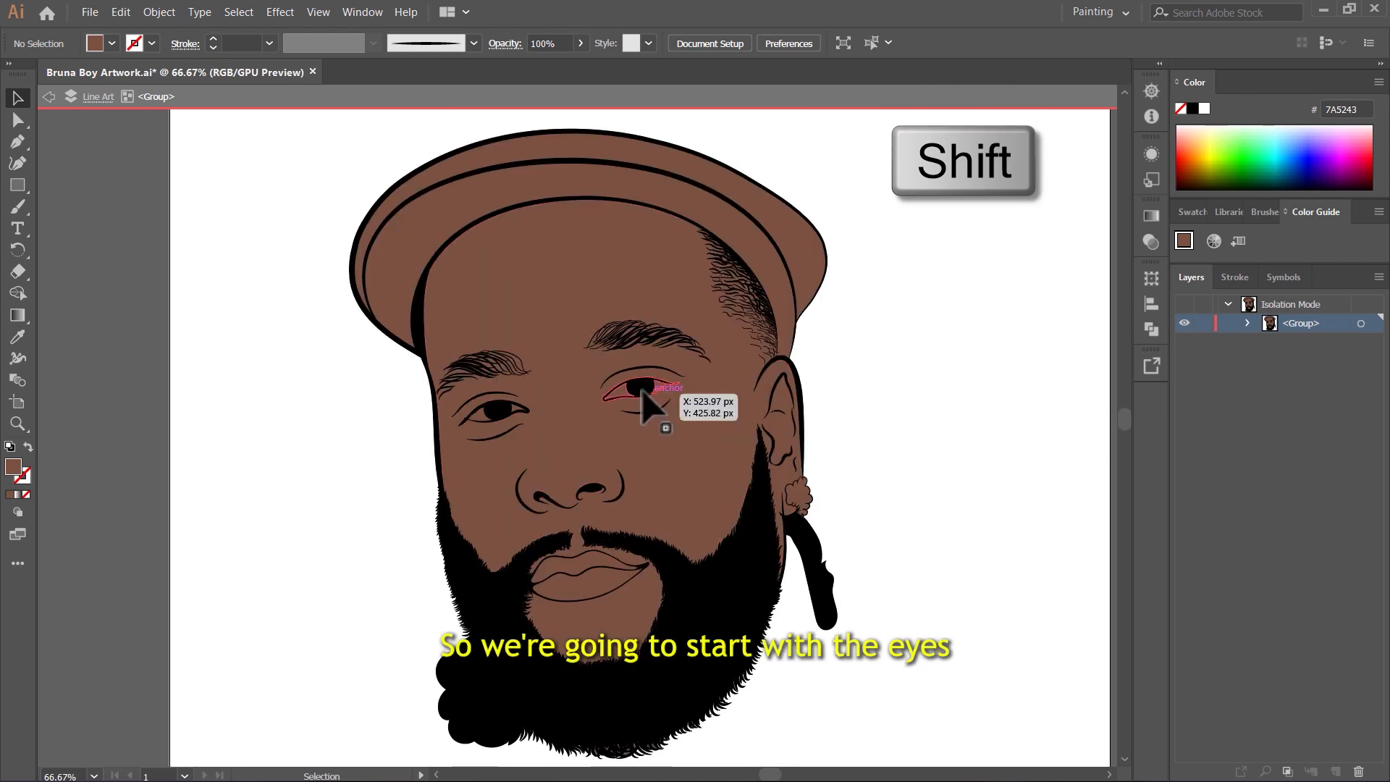
Select the four white-of-the-eye areas in both eyes and fill them with a light pinkish grey, about CCB5B2
scroll(643, 391, up, 3)
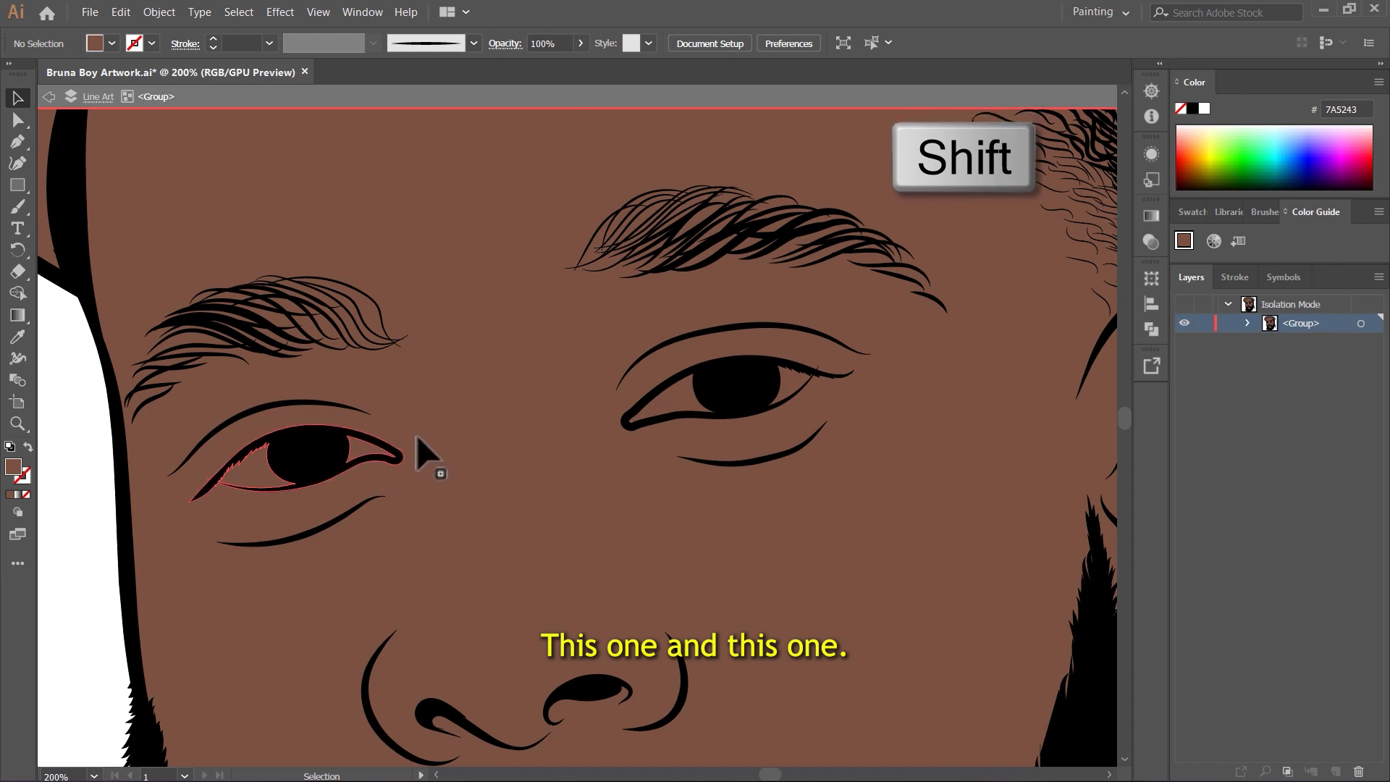
shift+click(793, 398)
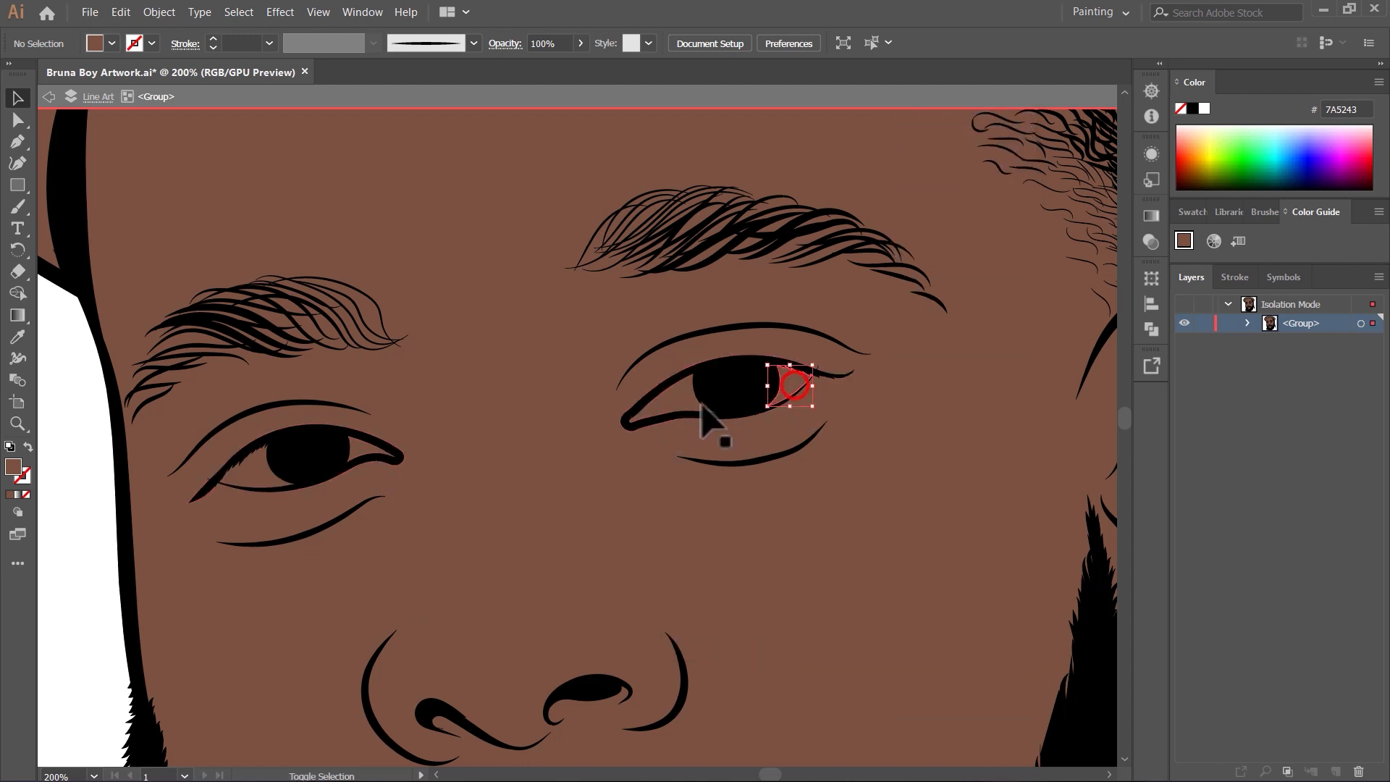
shift+click(674, 410)
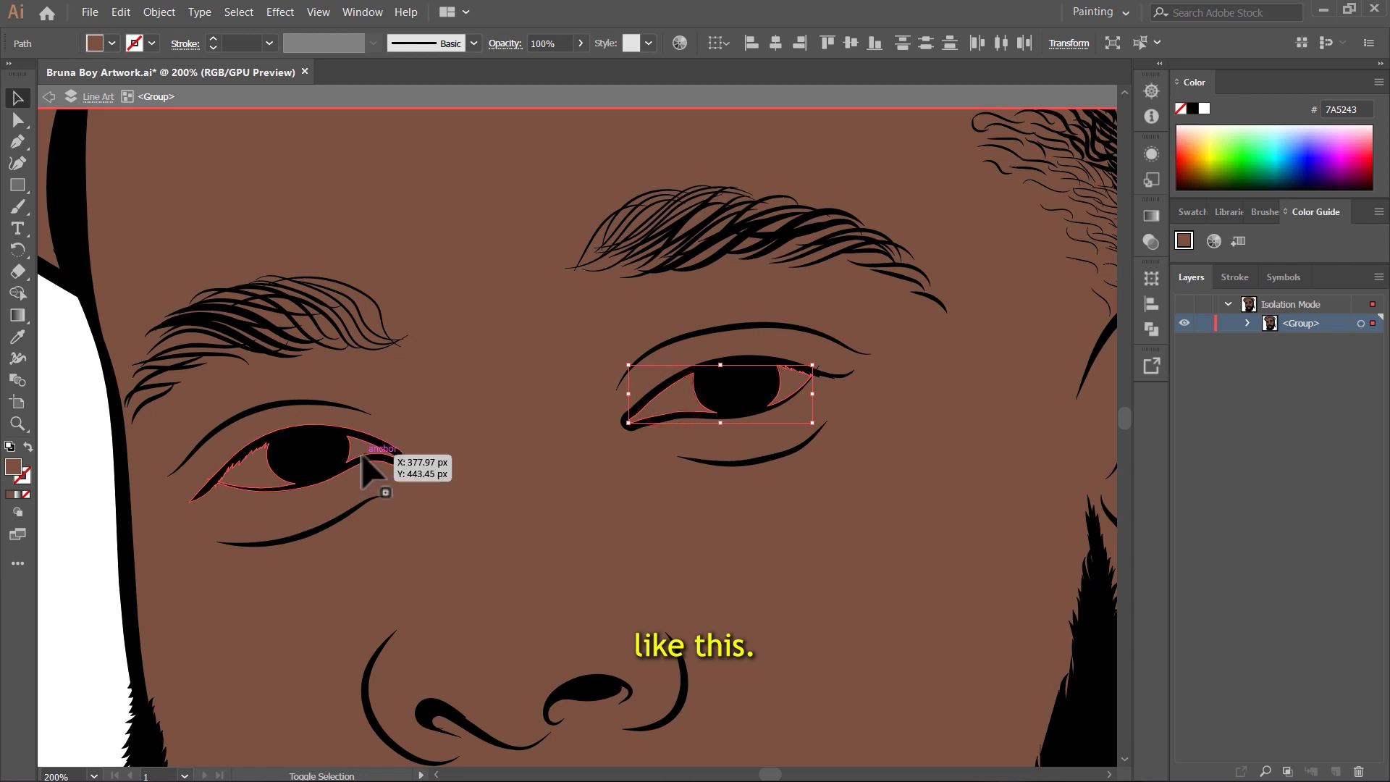
shift+click(359, 451)
shift+click(251, 477)
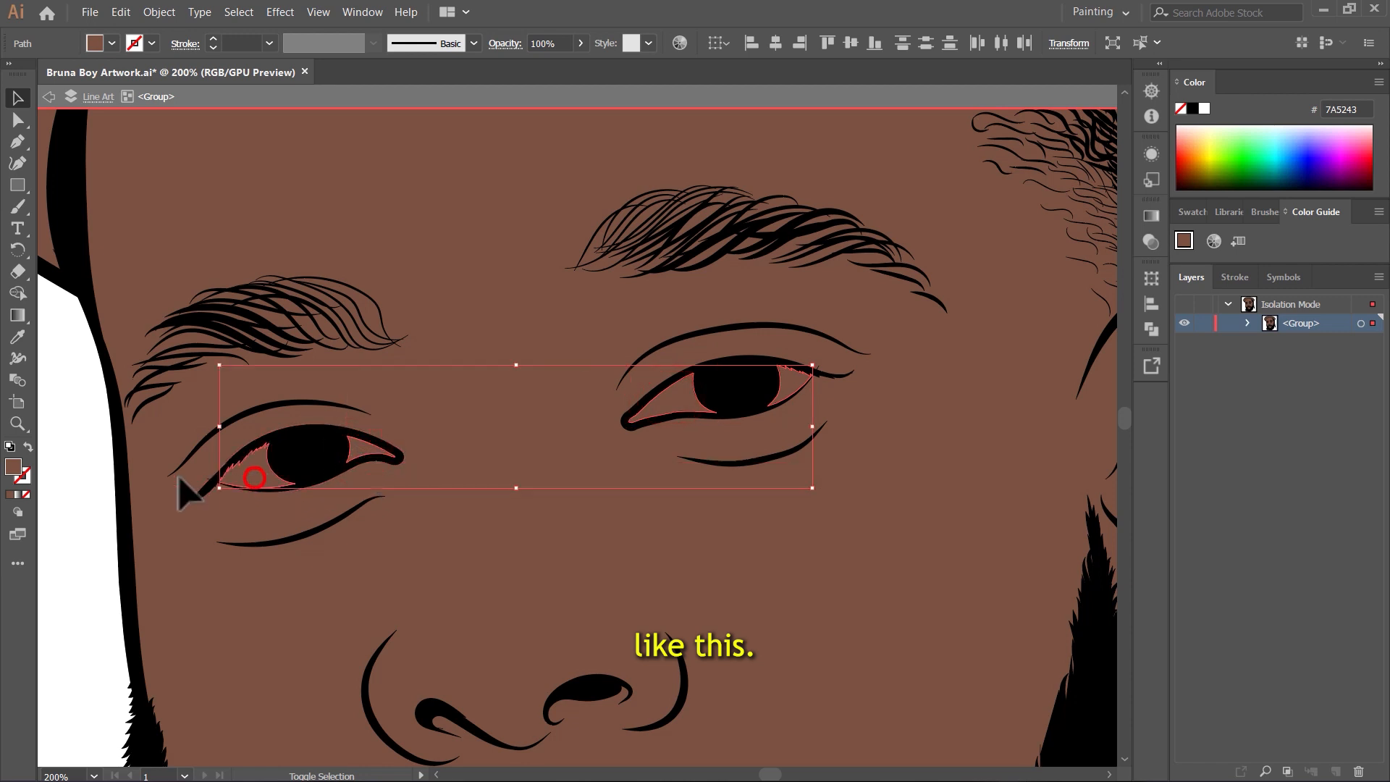
click(11, 469)
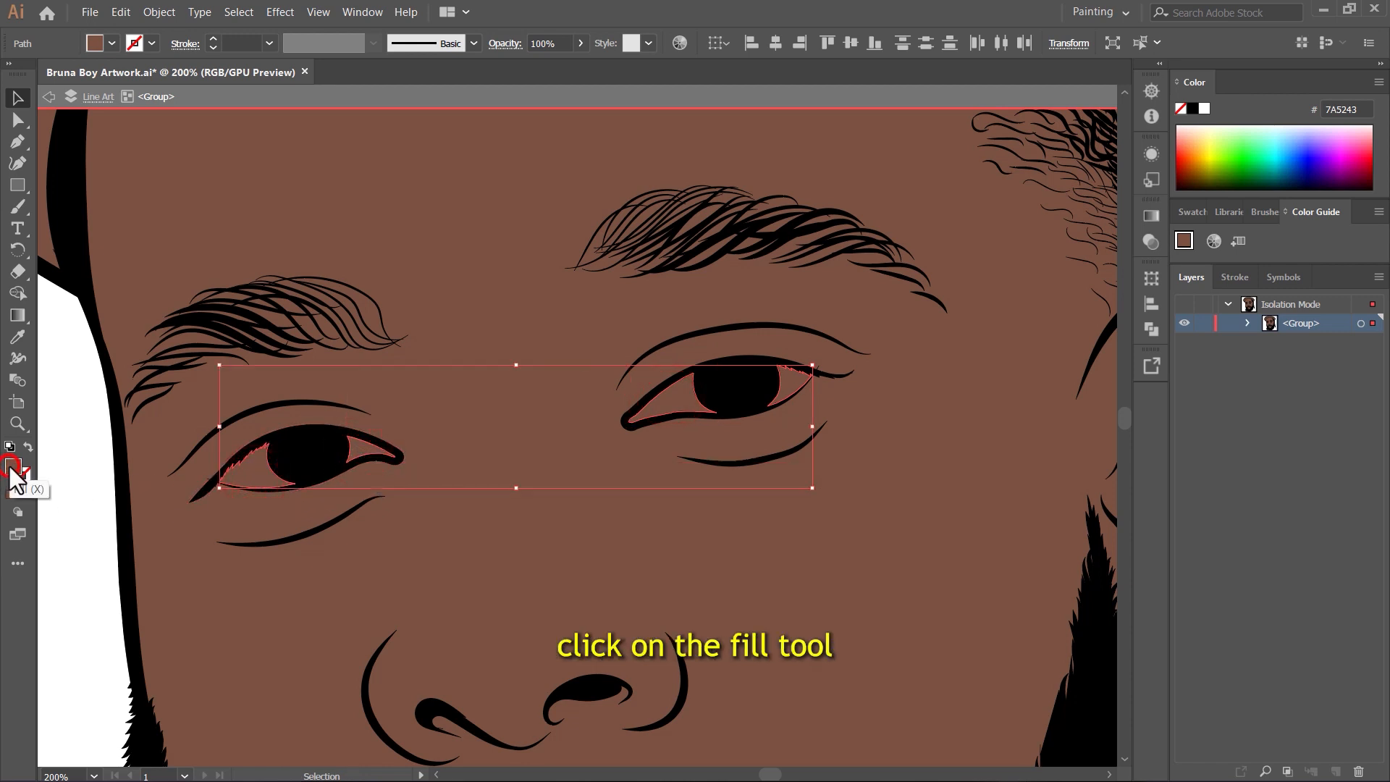
double_click(12, 469)
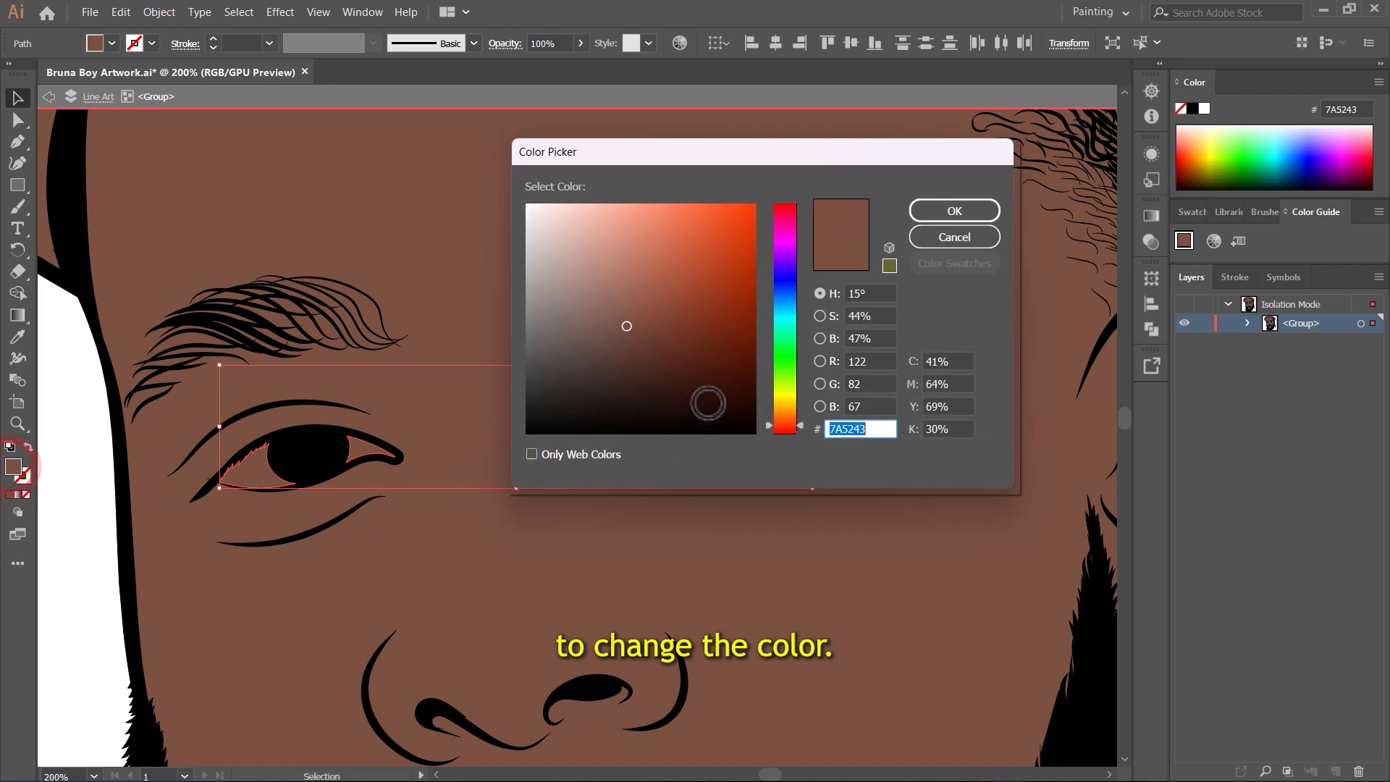
click(556, 237)
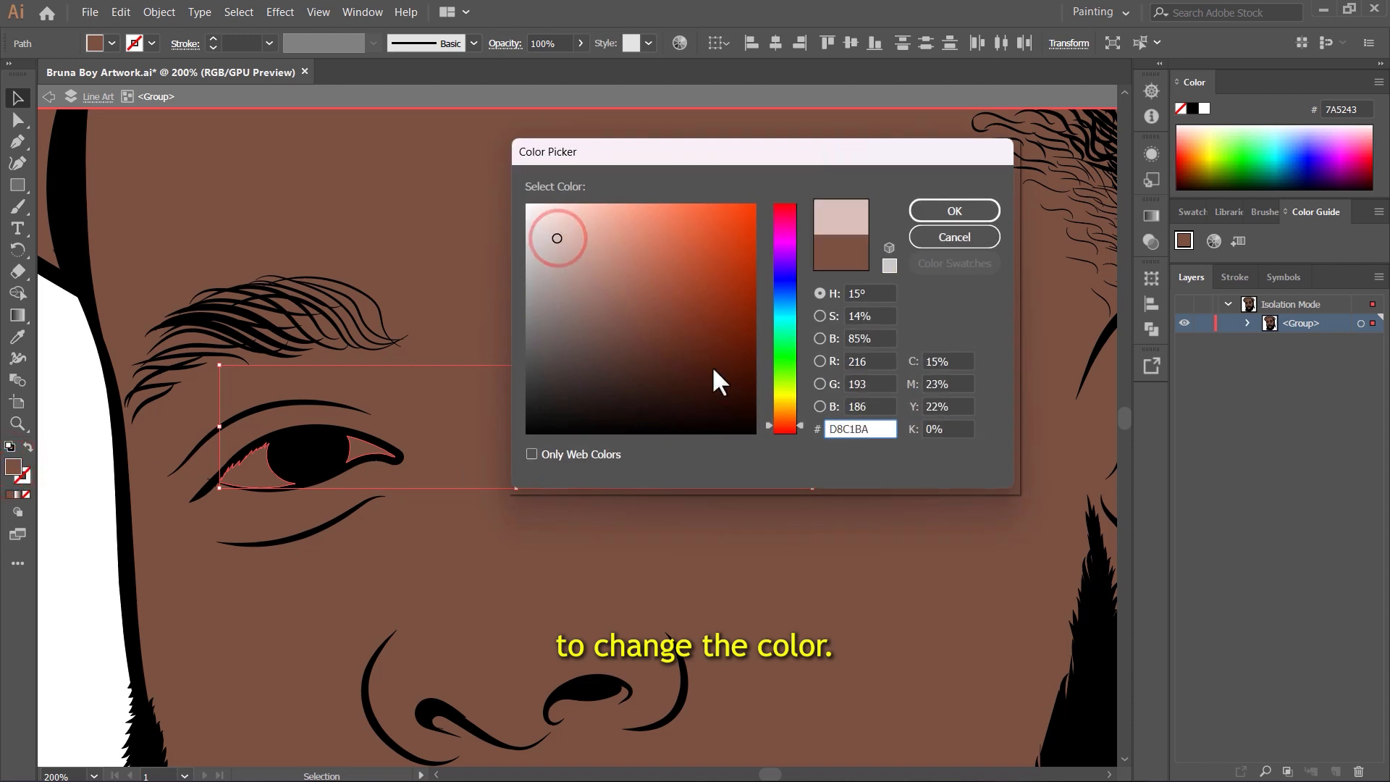
click(559, 247)
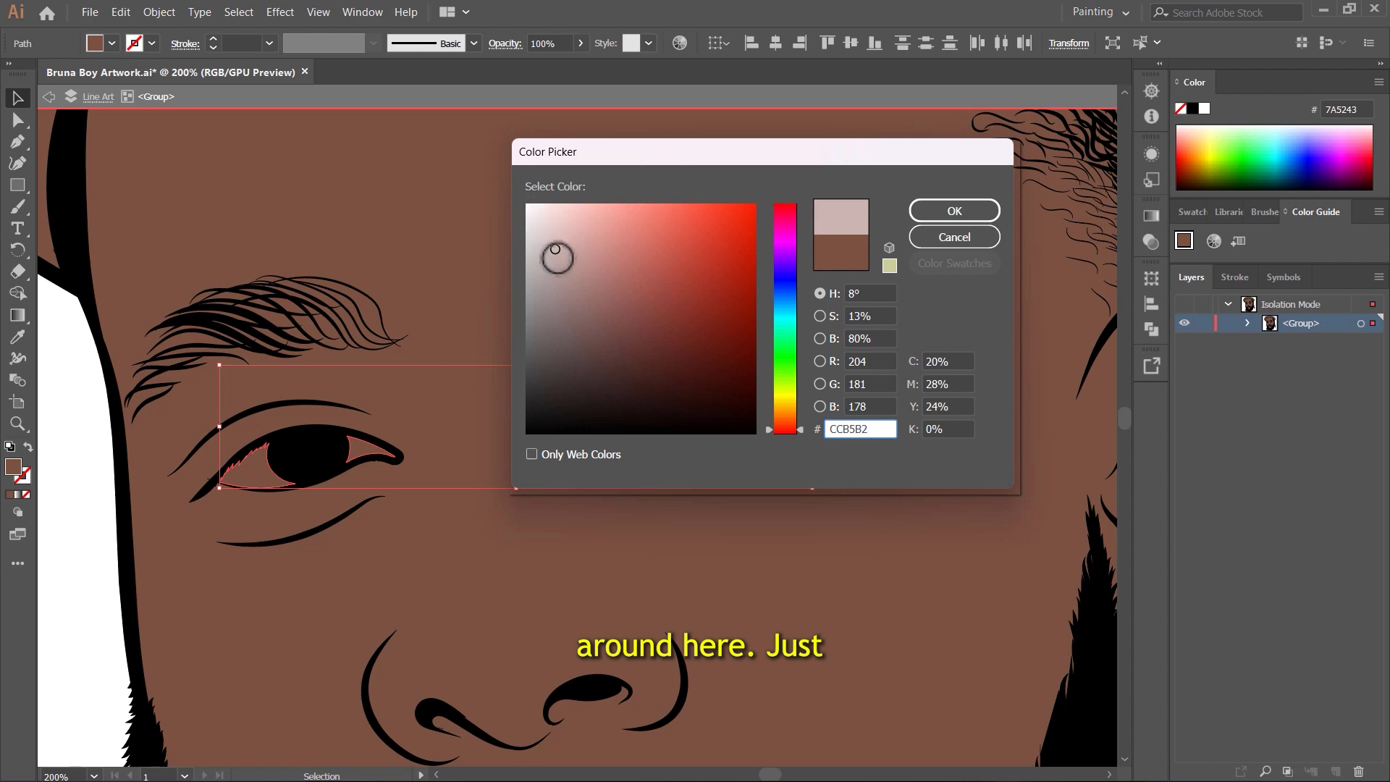
click(963, 212)
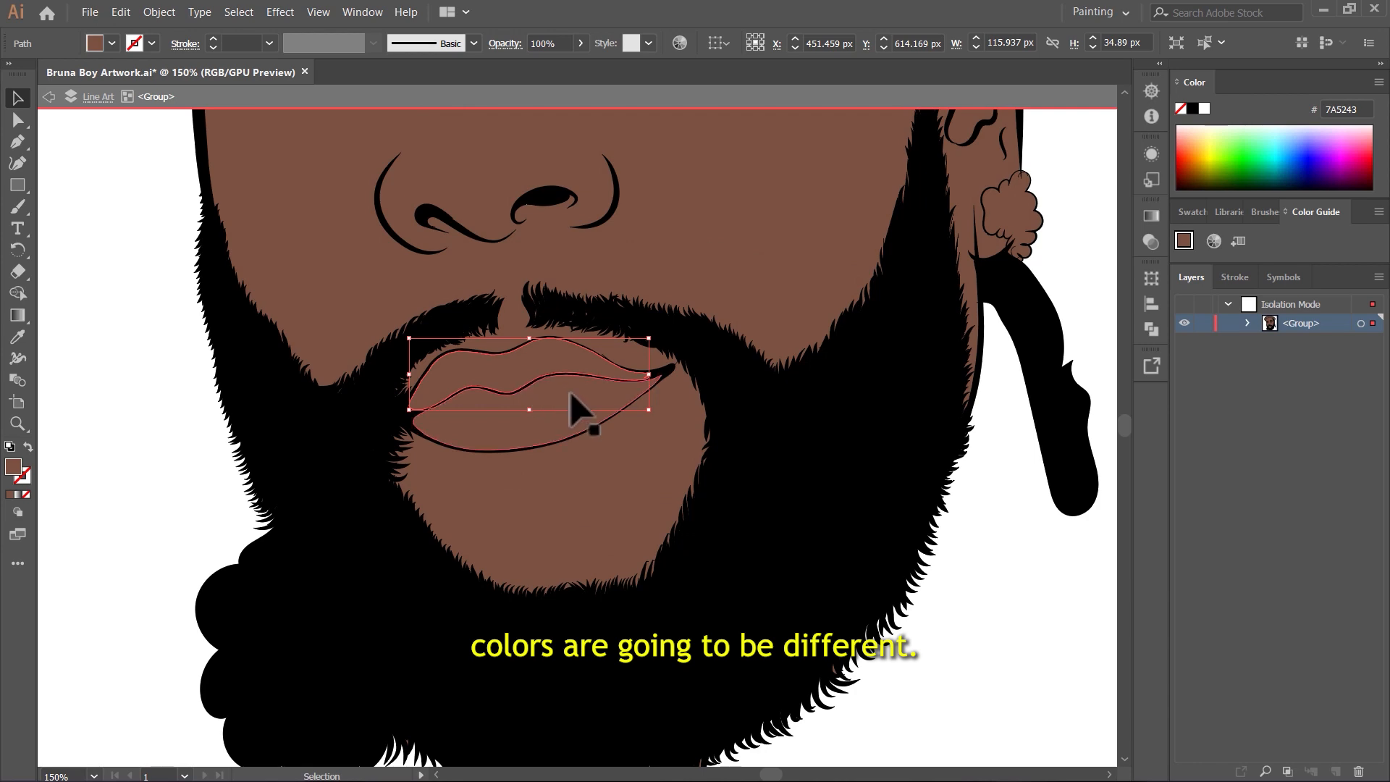
Fill the upper lip with the dark reddish brown 754742
scroll(603, 457, up, 3)
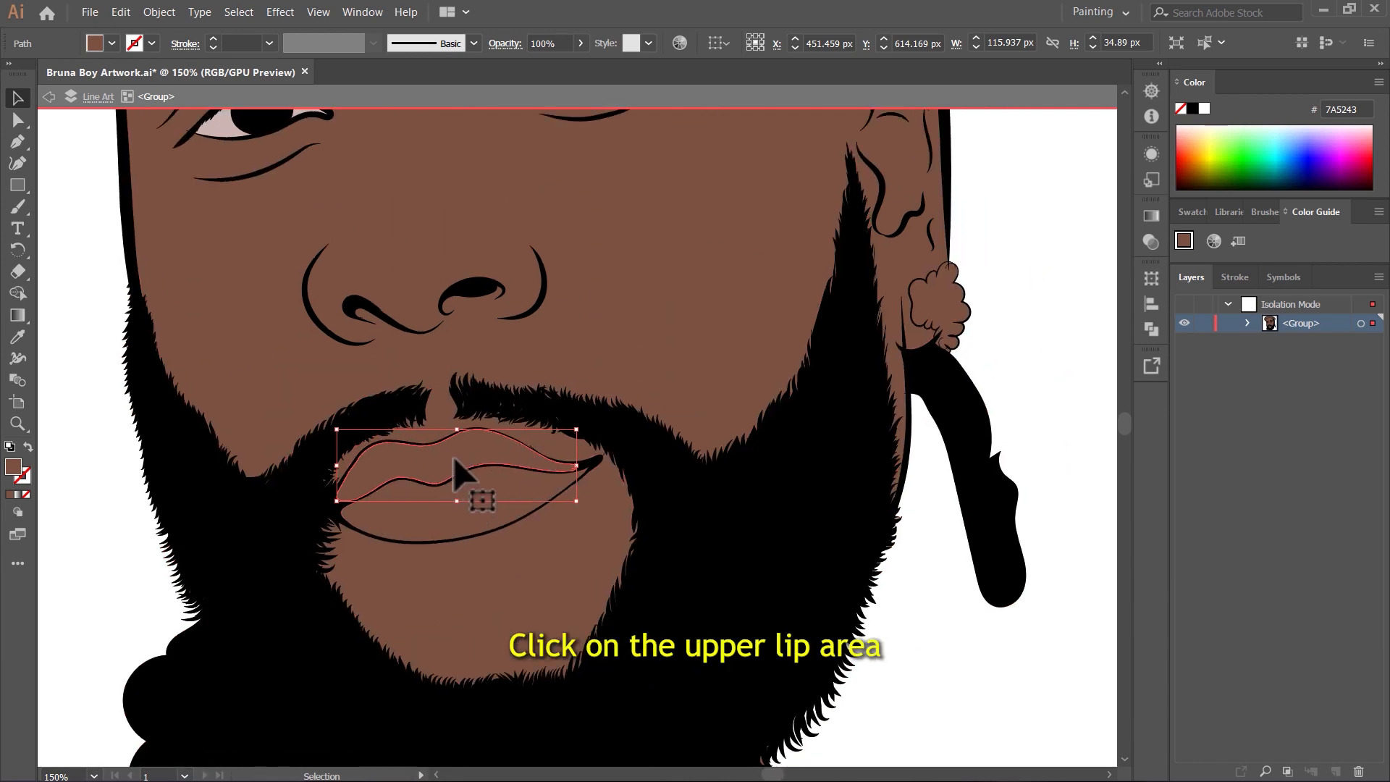
double_click(16, 466)
click(788, 429)
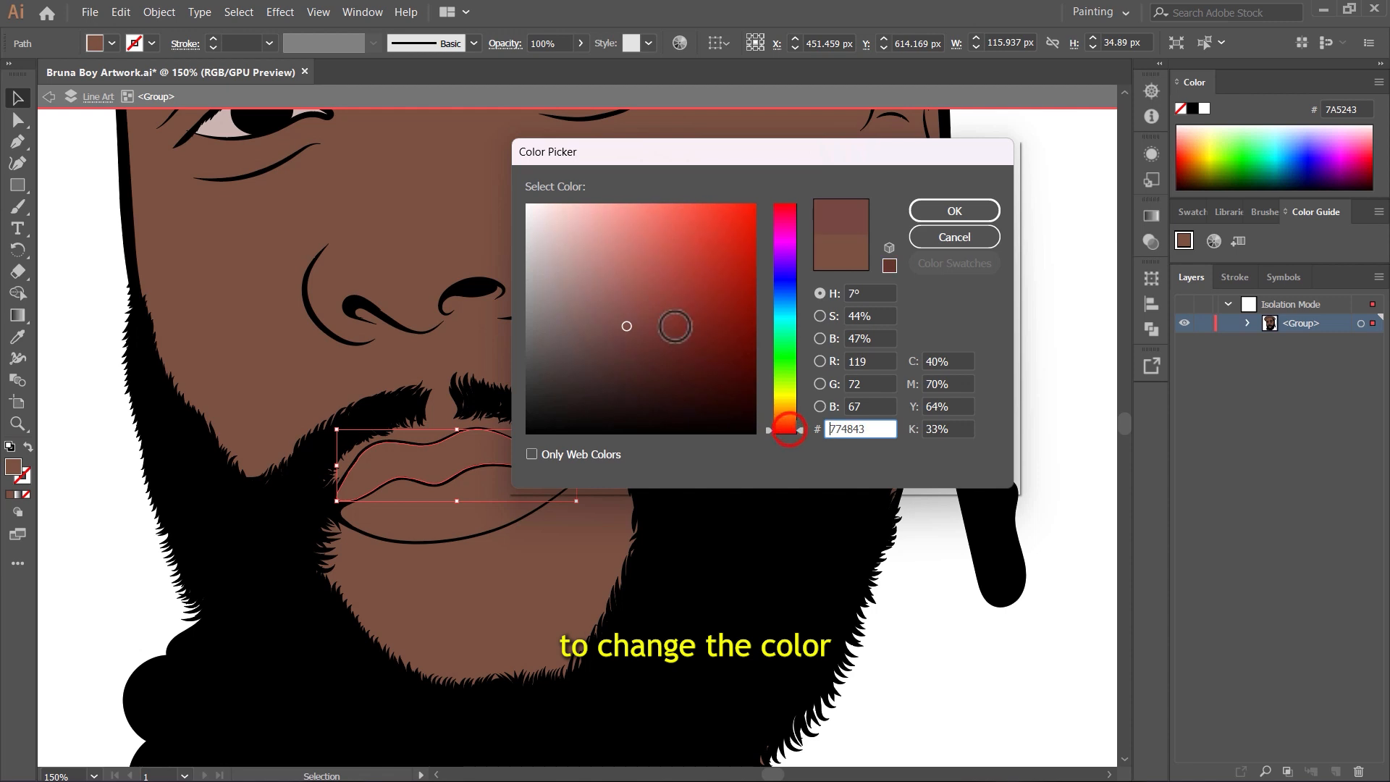
click(628, 298)
click(629, 316)
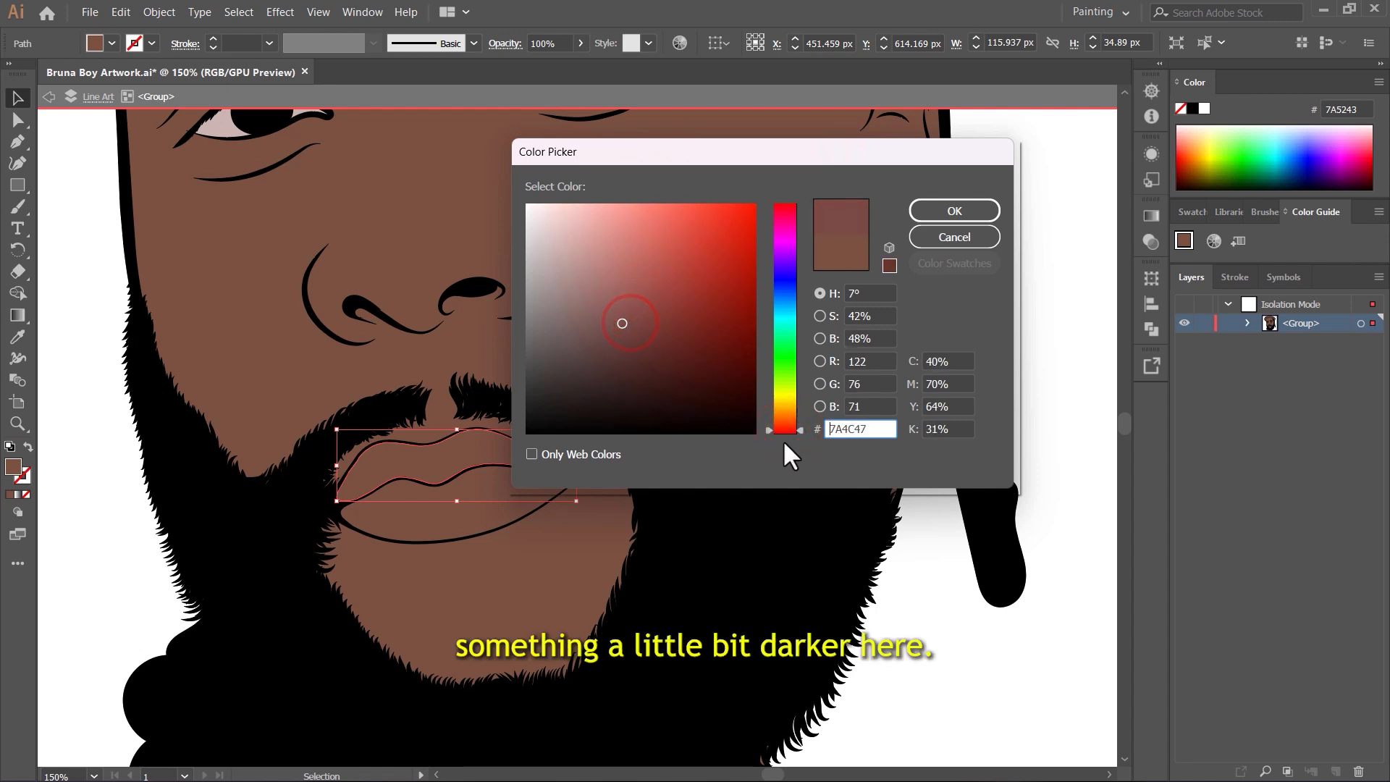
click(617, 290)
click(627, 327)
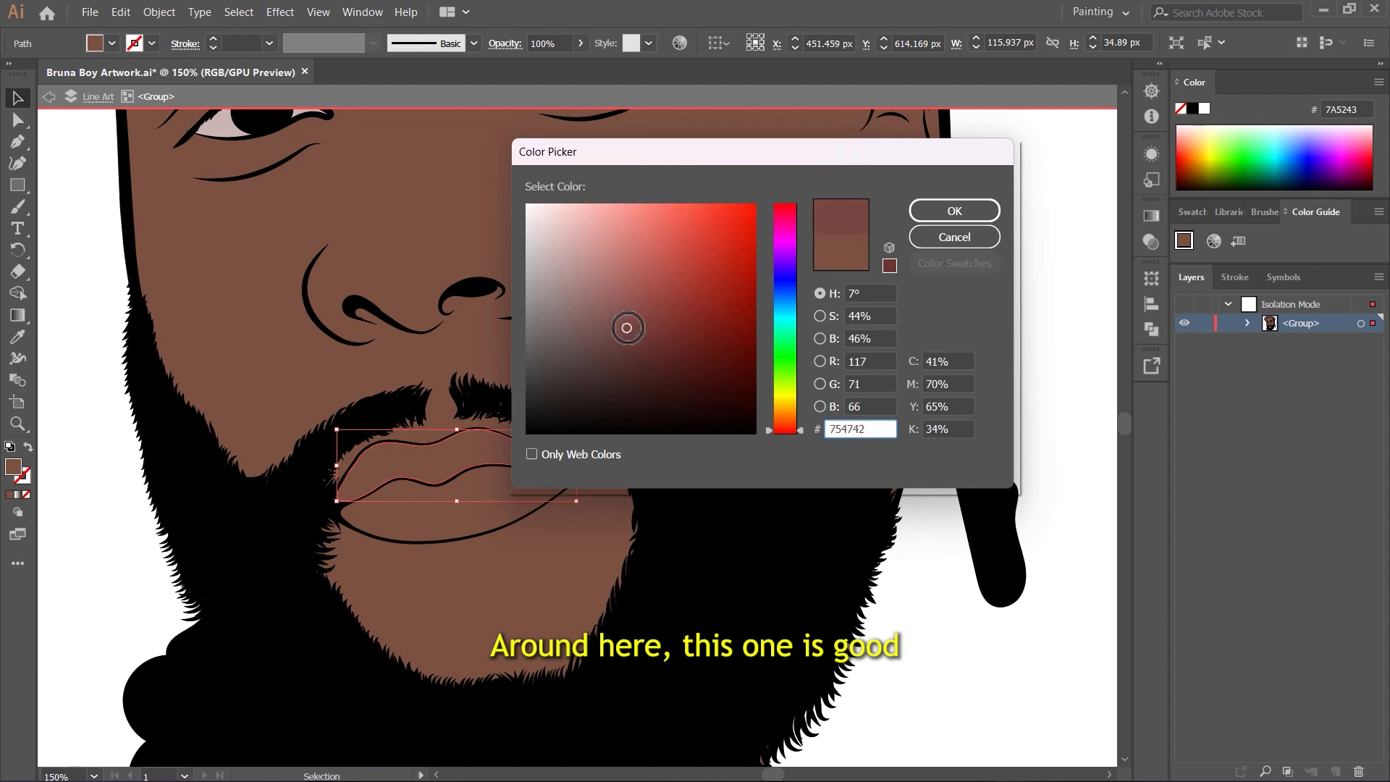
click(955, 210)
Fill the lower lip with the muted red 824E4E and deselect it
scroll(527, 434, down, 2)
click(515, 416)
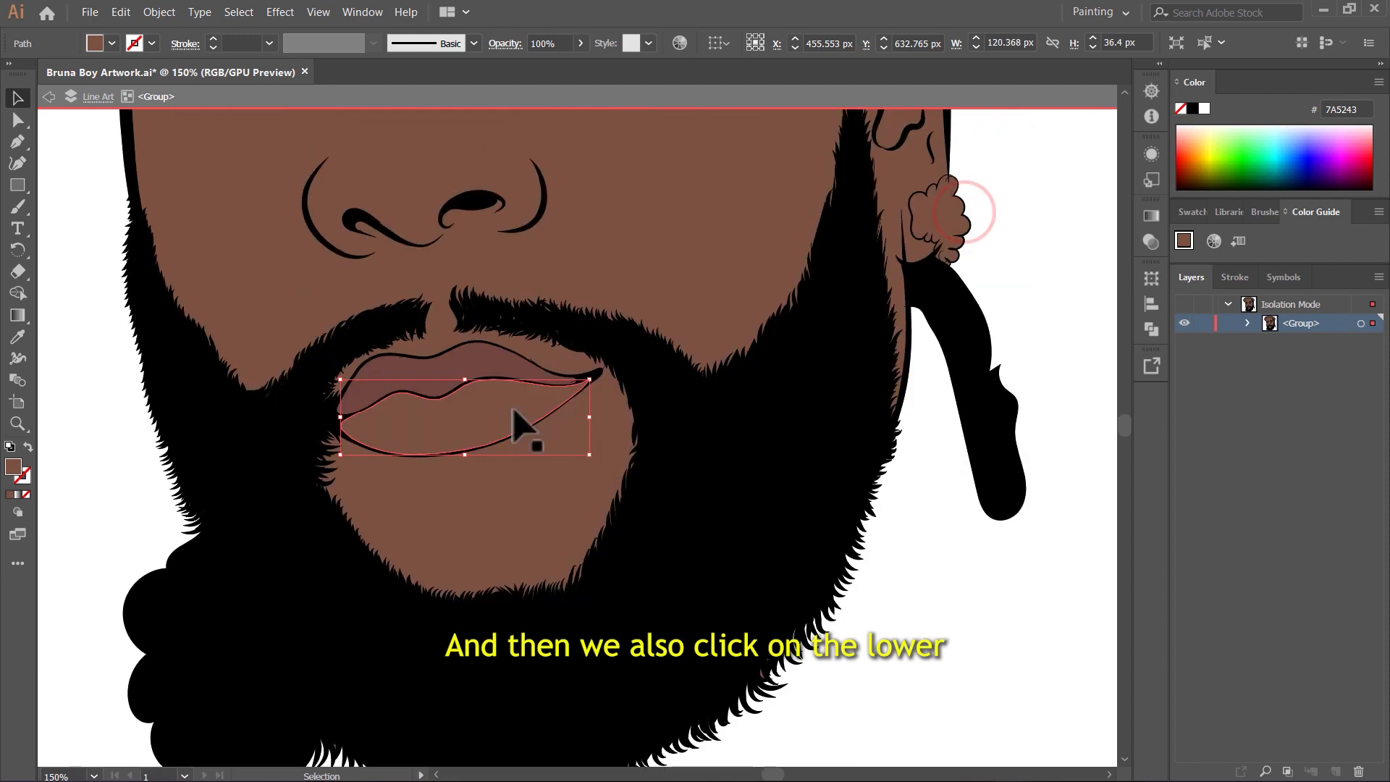
double_click(15, 470)
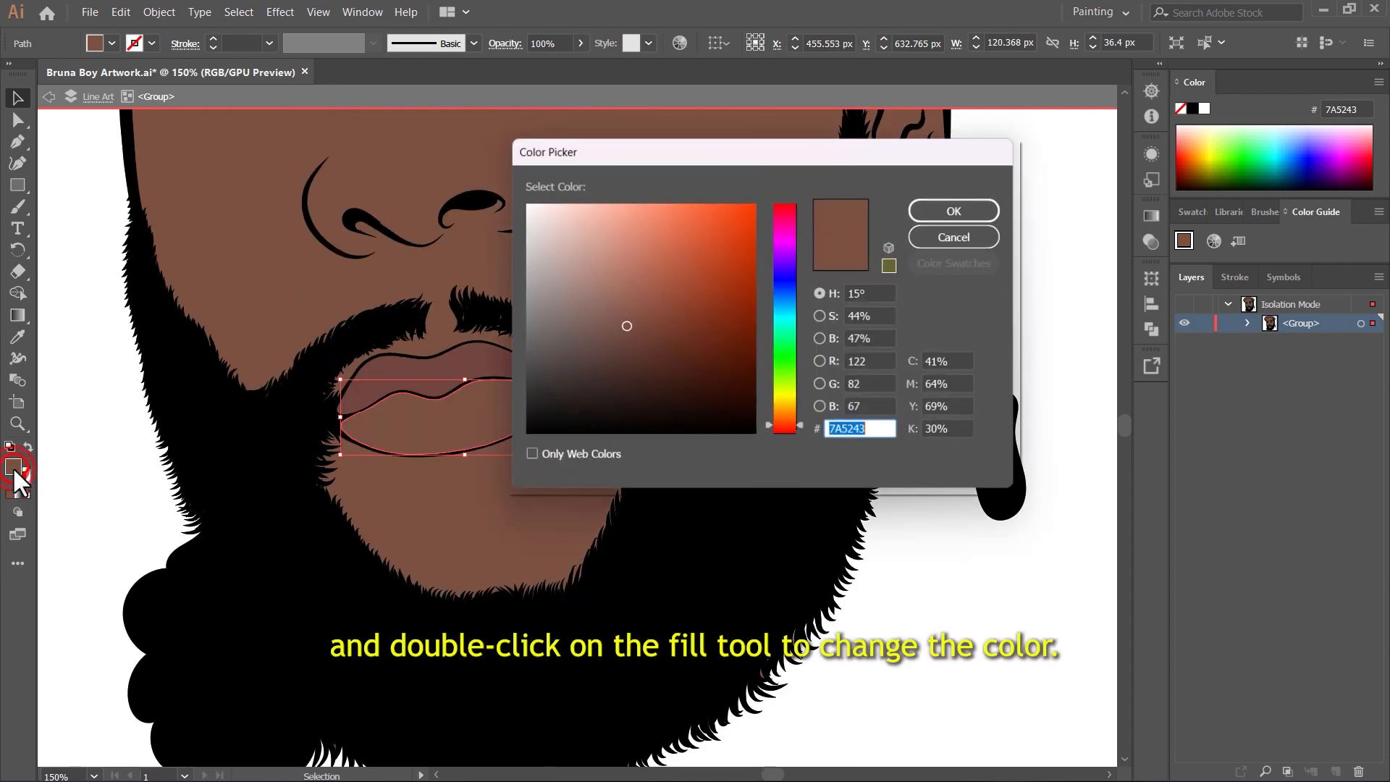
click(785, 432)
click(620, 296)
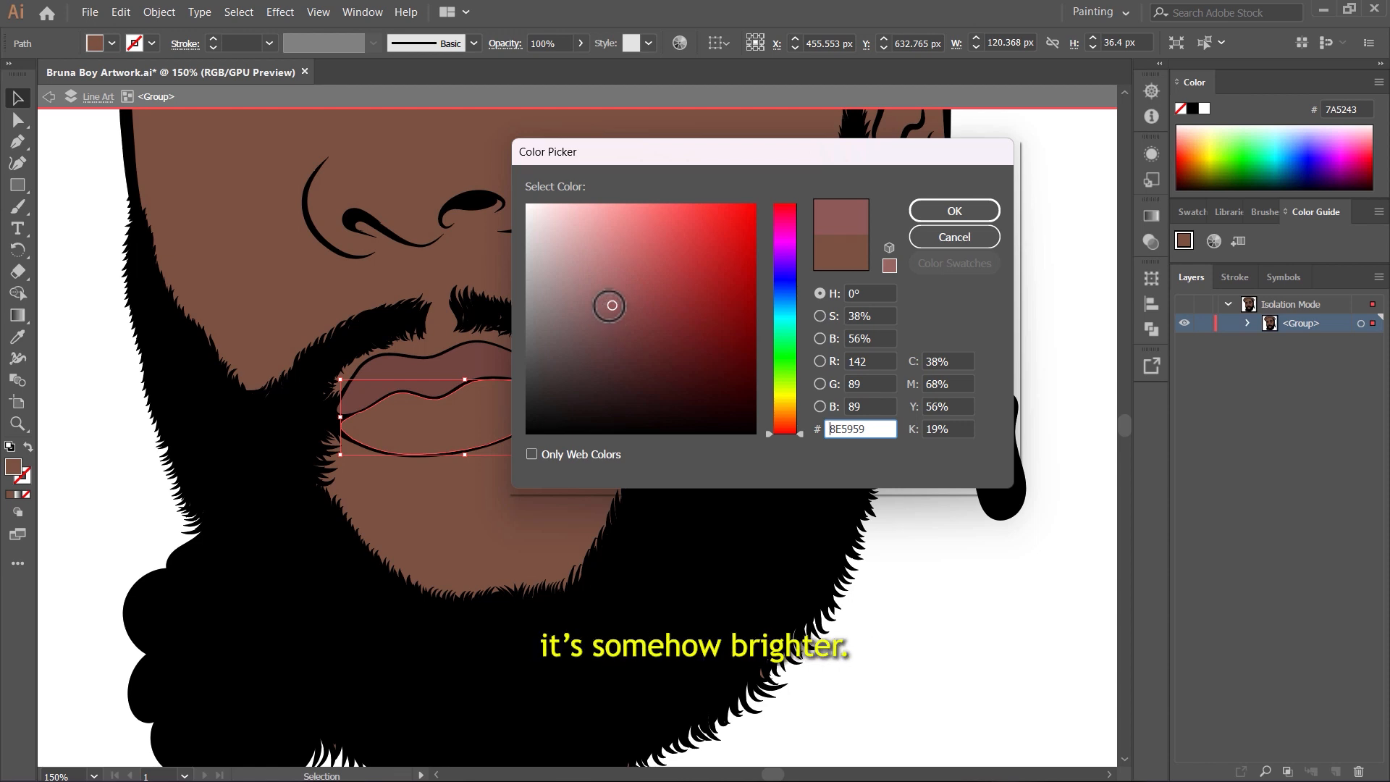
click(939, 208)
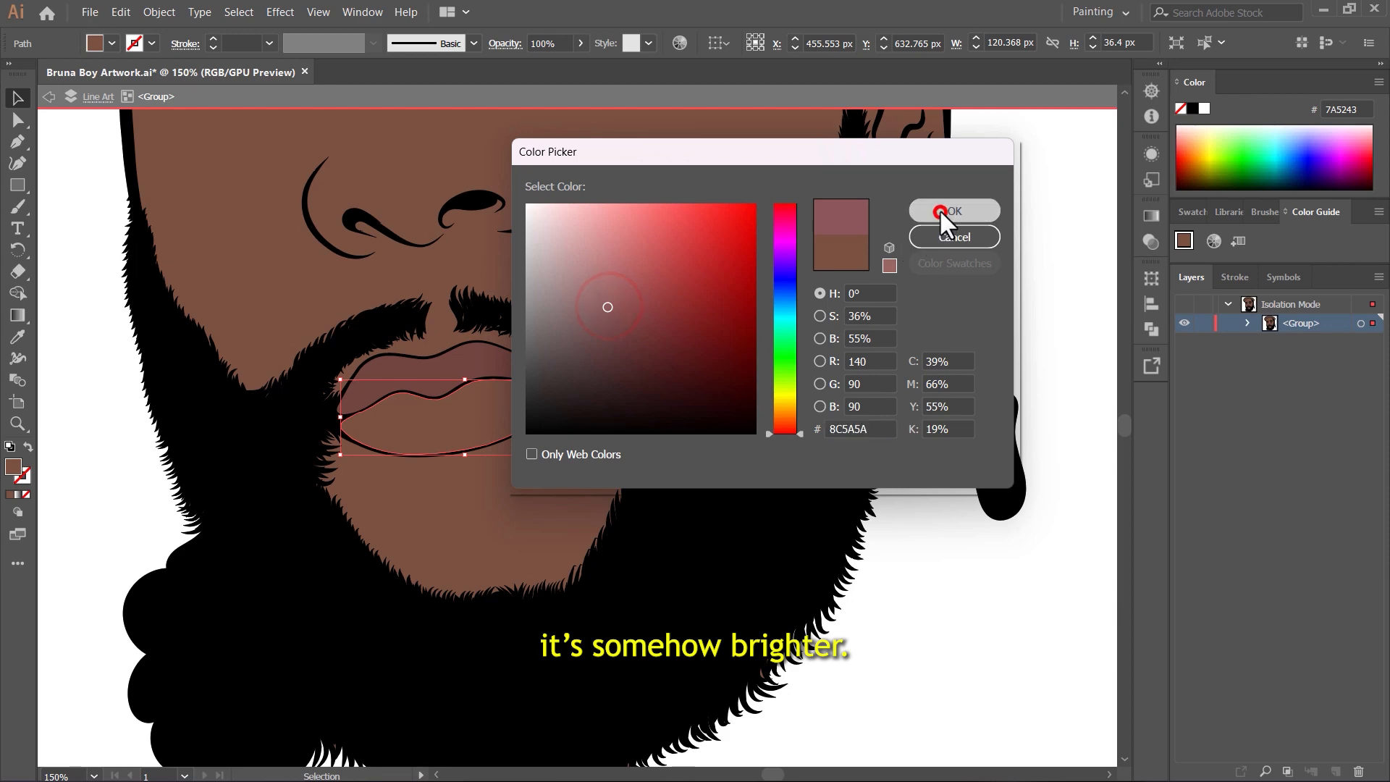
key(ctrl+minus)
key(ctrl+minus)
click(340, 446)
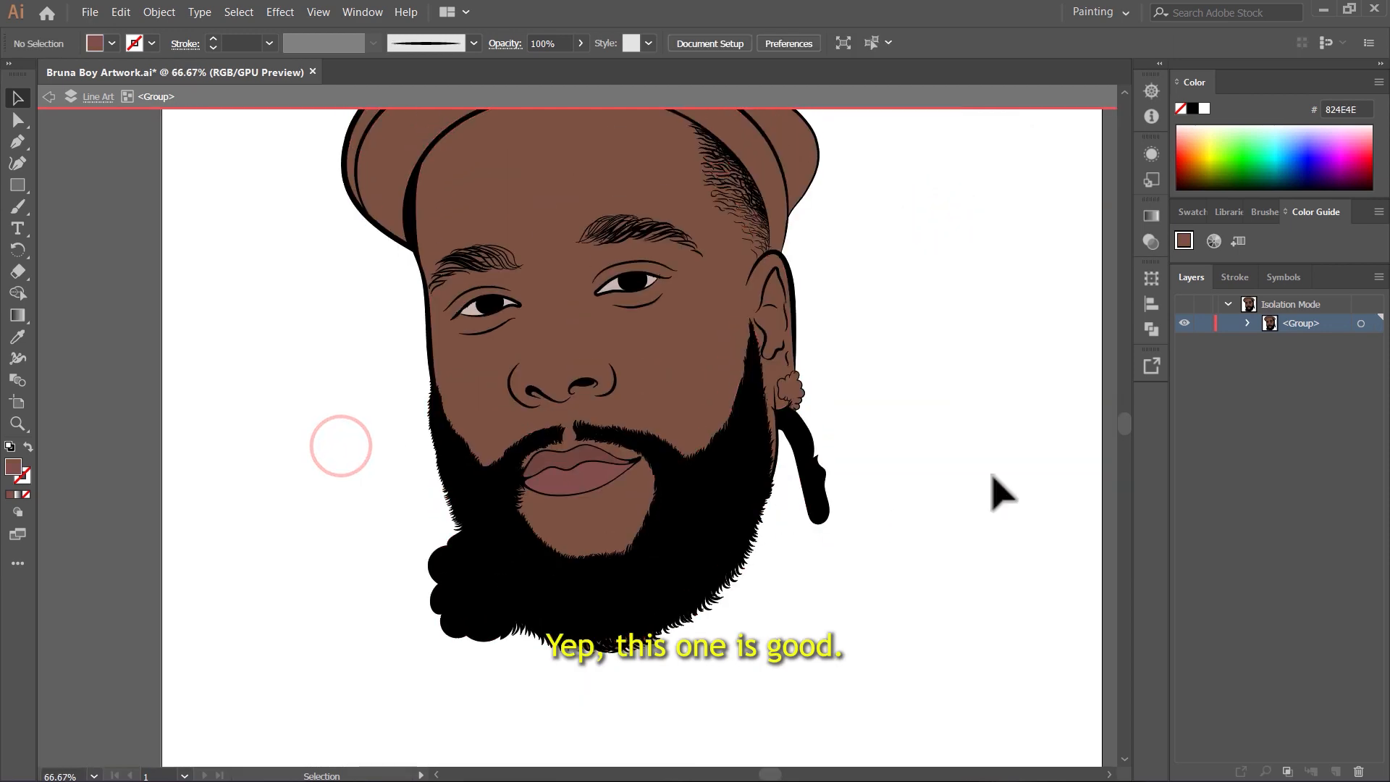
Select the two areas of the cap, fill them with the pale khaki C1BF9A and deselect them
scroll(941, 478, up, 4)
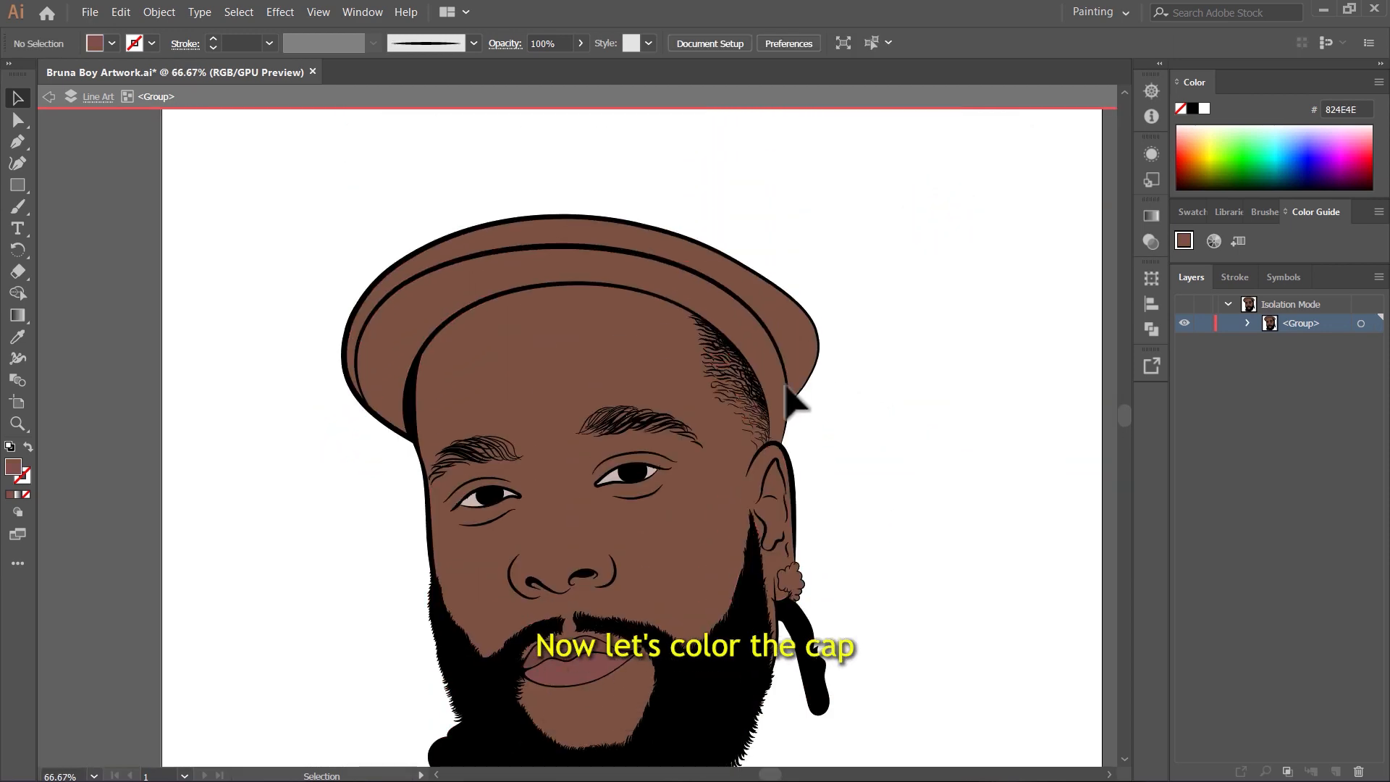
click(708, 264)
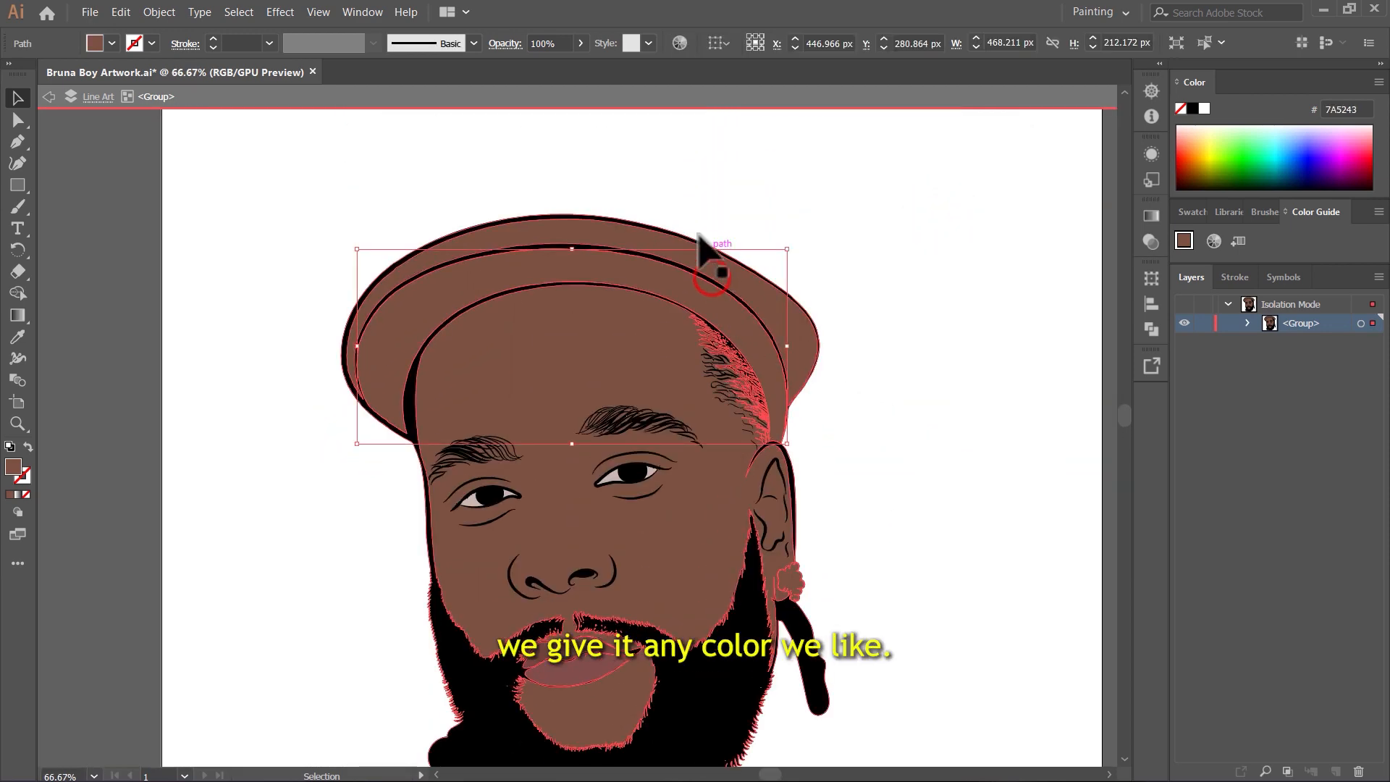
shift+click(644, 241)
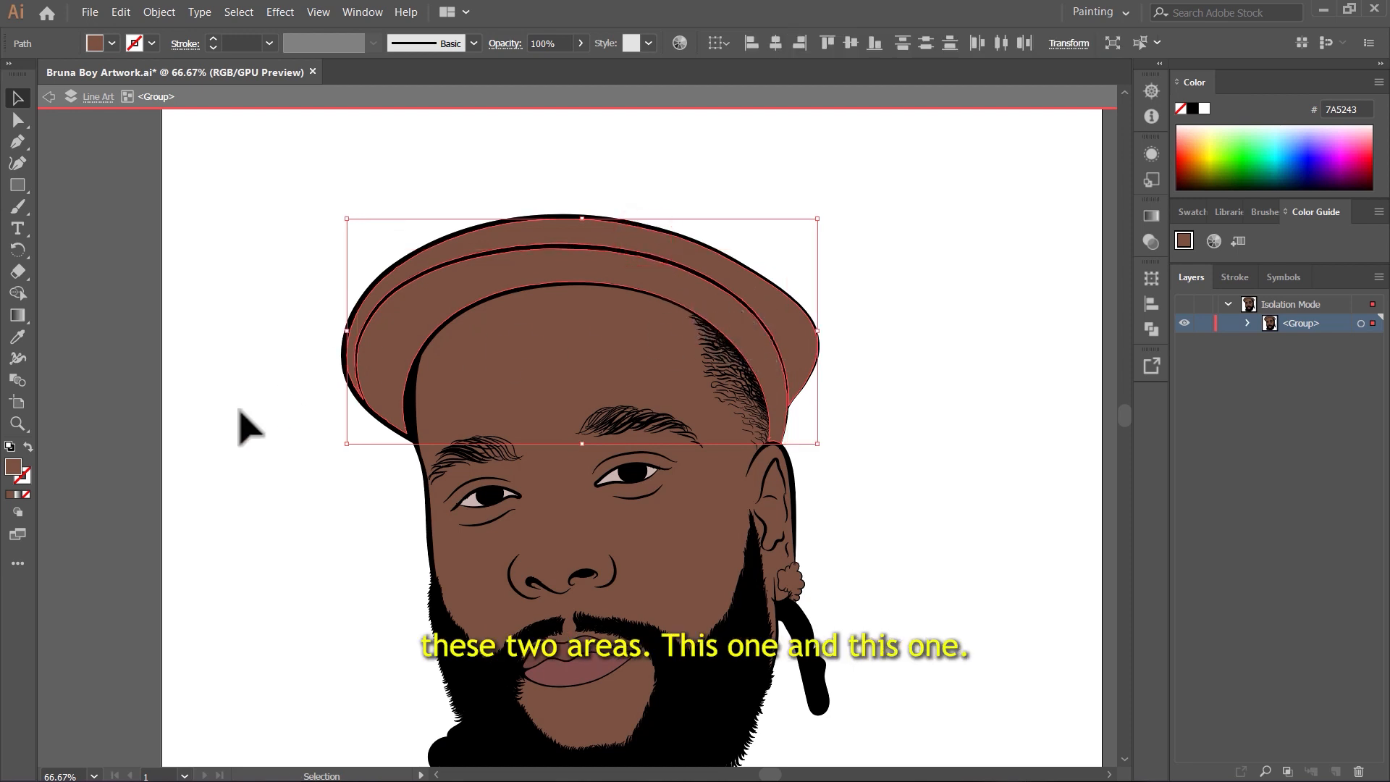
double_click(14, 469)
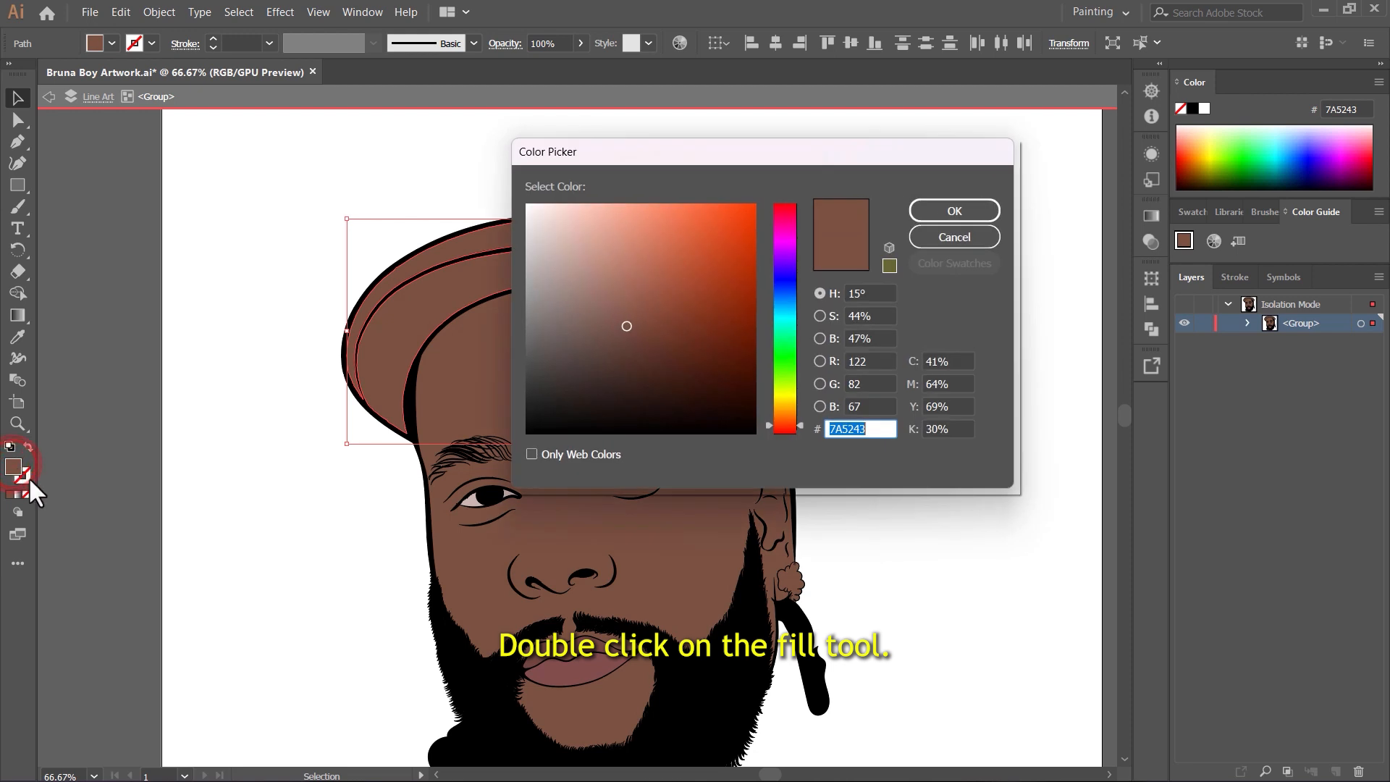
click(787, 315)
click(590, 284)
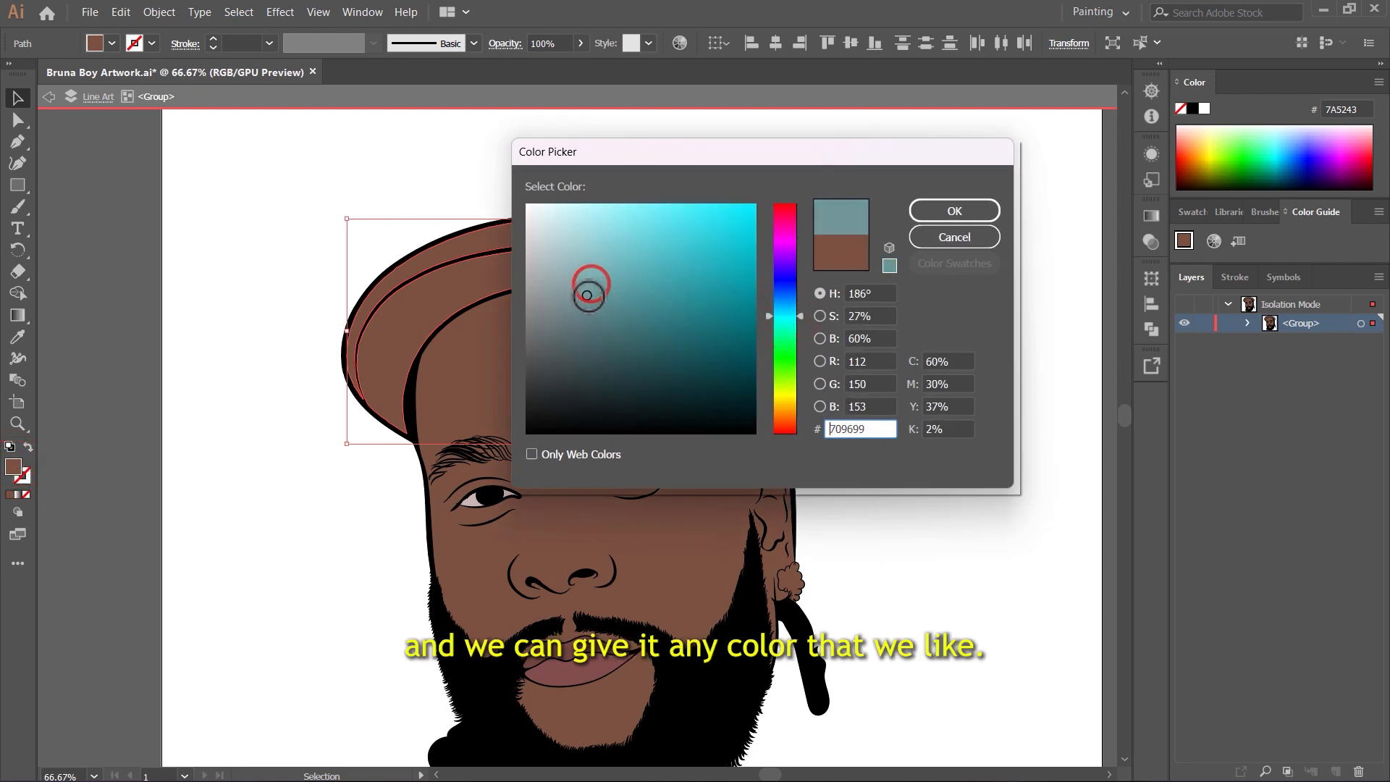
drag(588, 295, 615, 270)
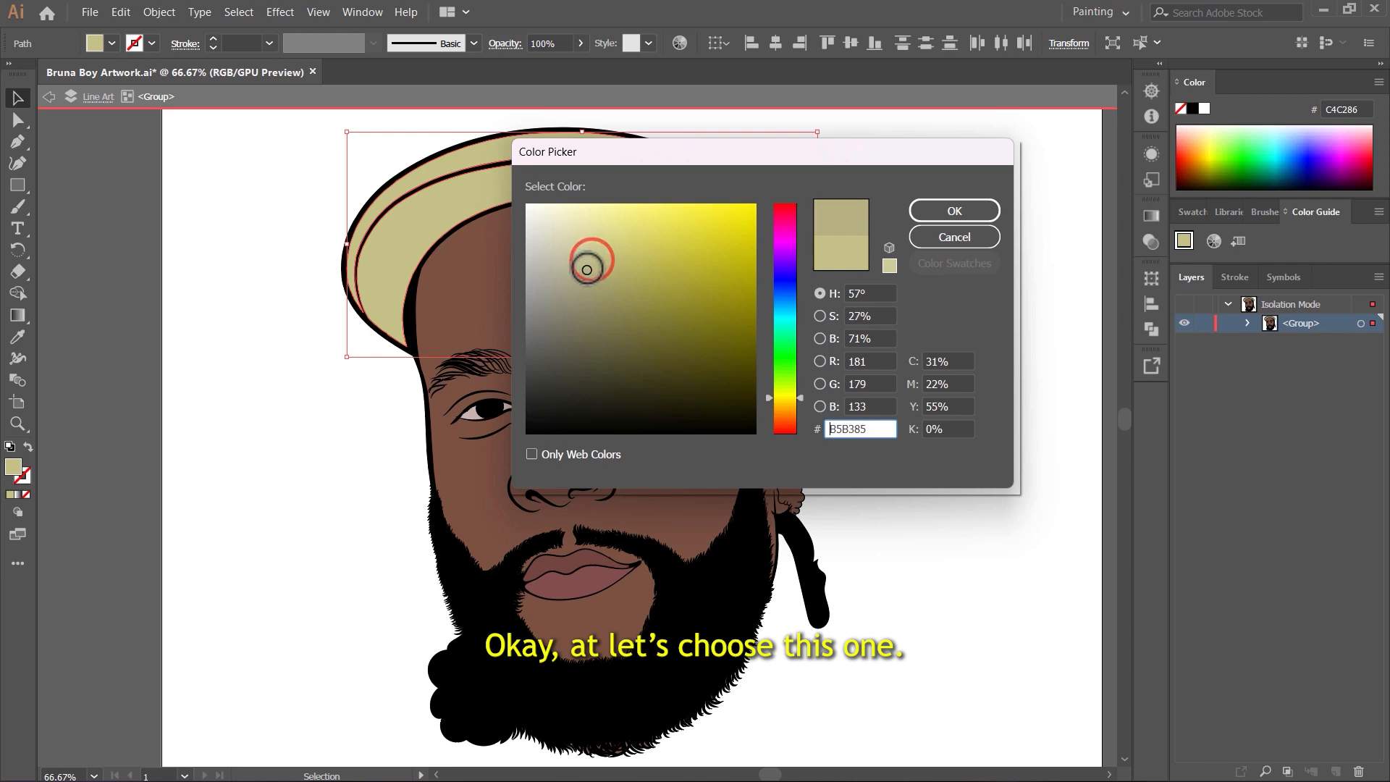
click(571, 257)
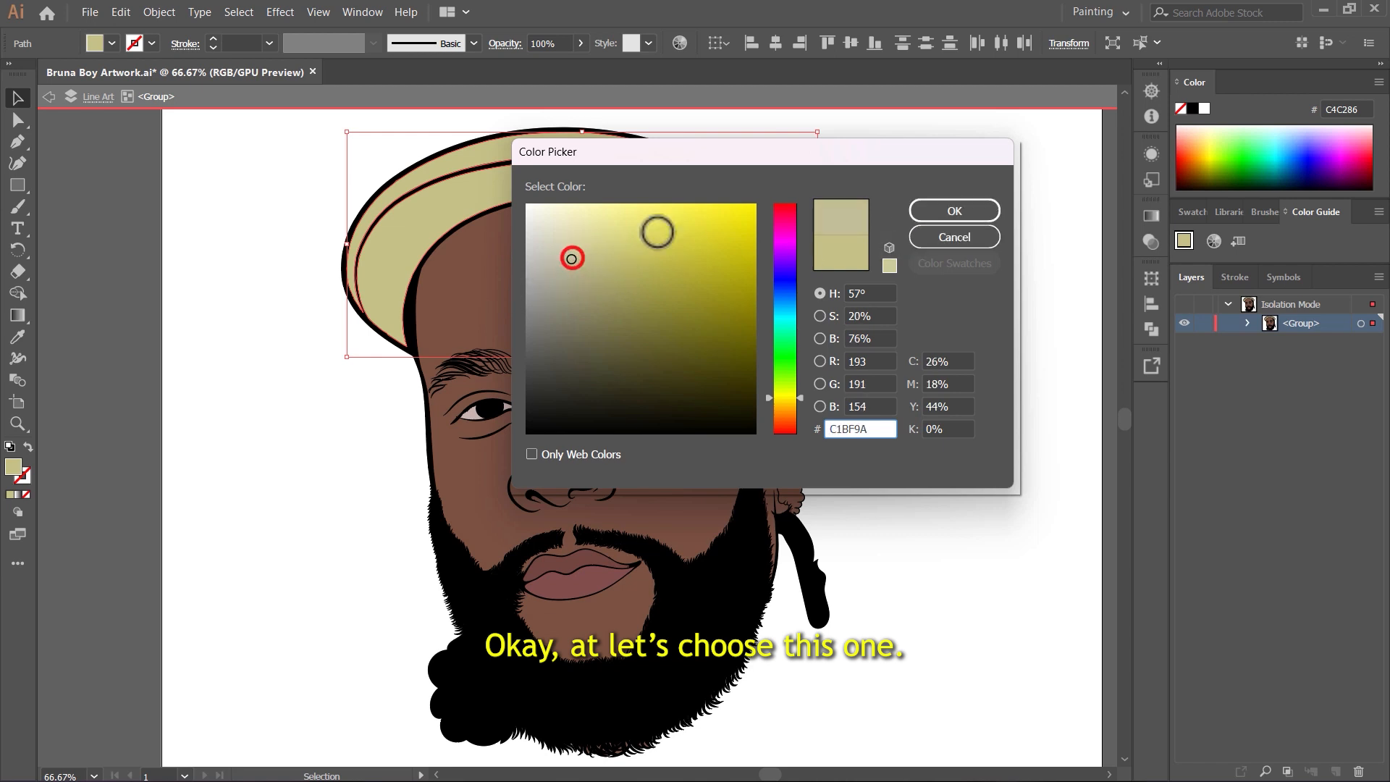
click(926, 210)
click(943, 286)
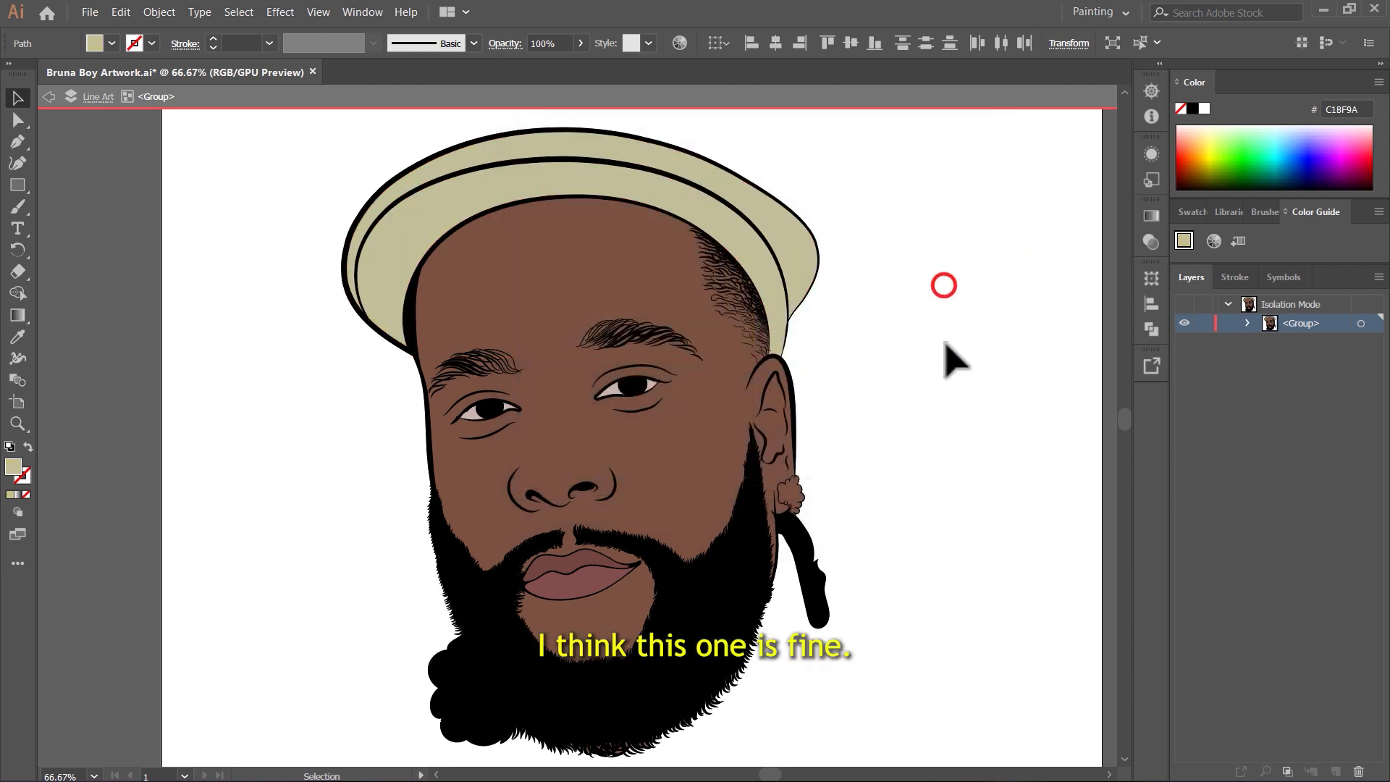
Fill the earring with the gold color EAC271, deselect it and show the whole portrait
scroll(811, 507, up, 4)
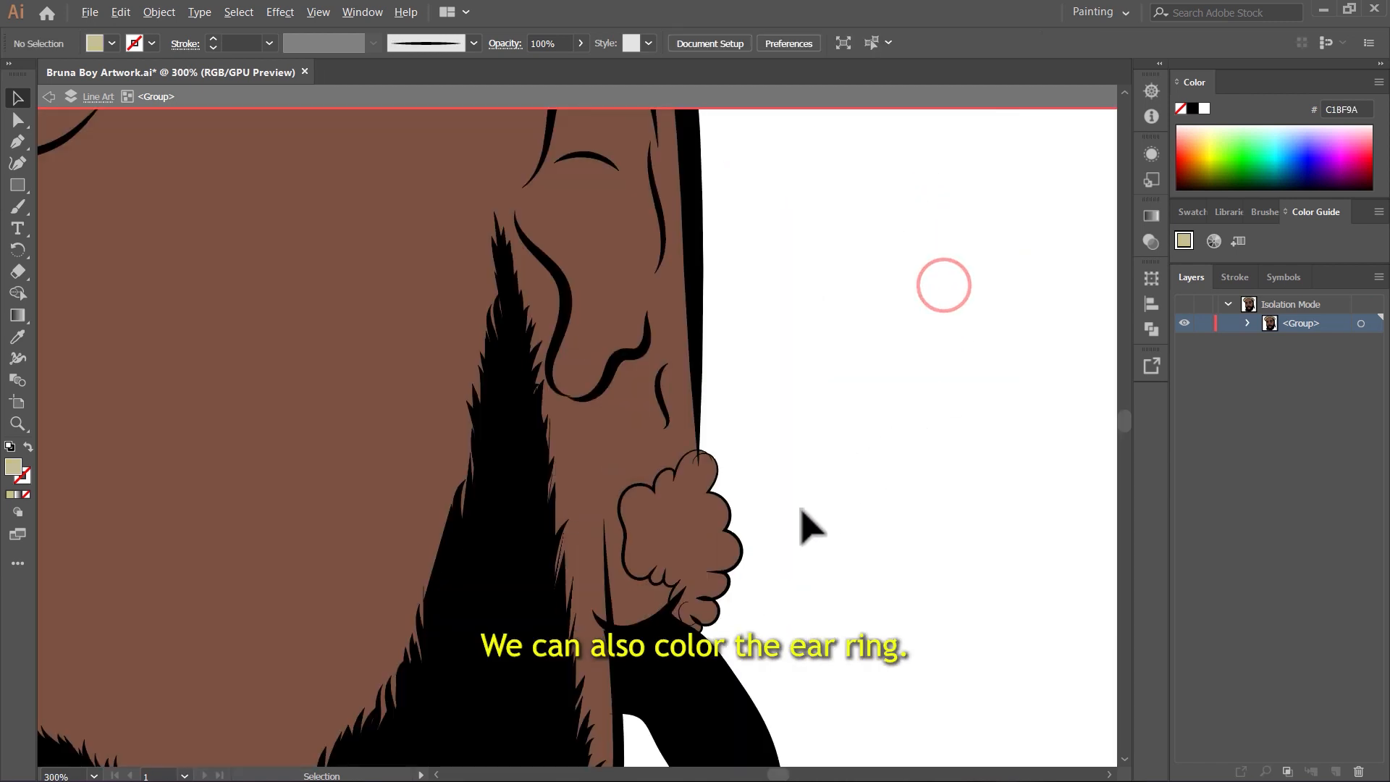
click(692, 557)
double_click(13, 467)
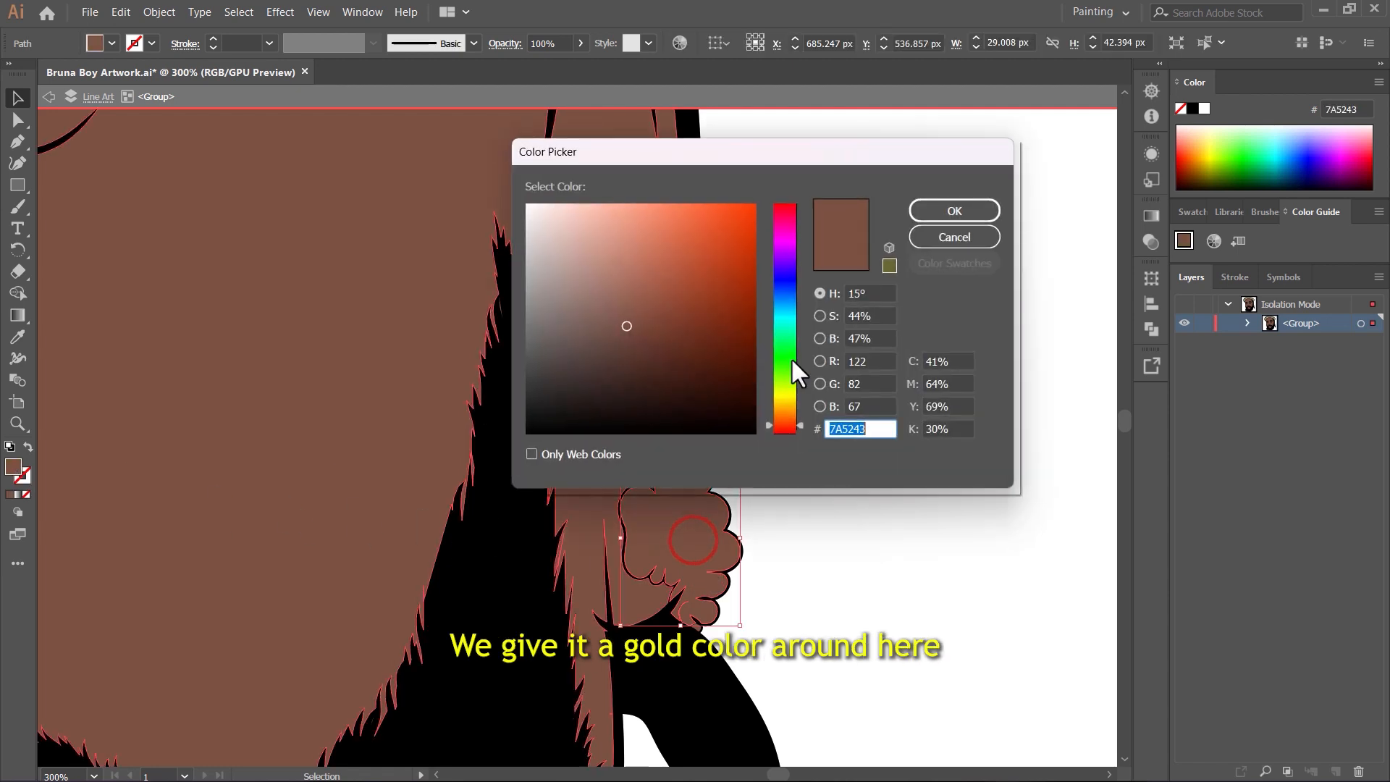
click(788, 402)
click(649, 229)
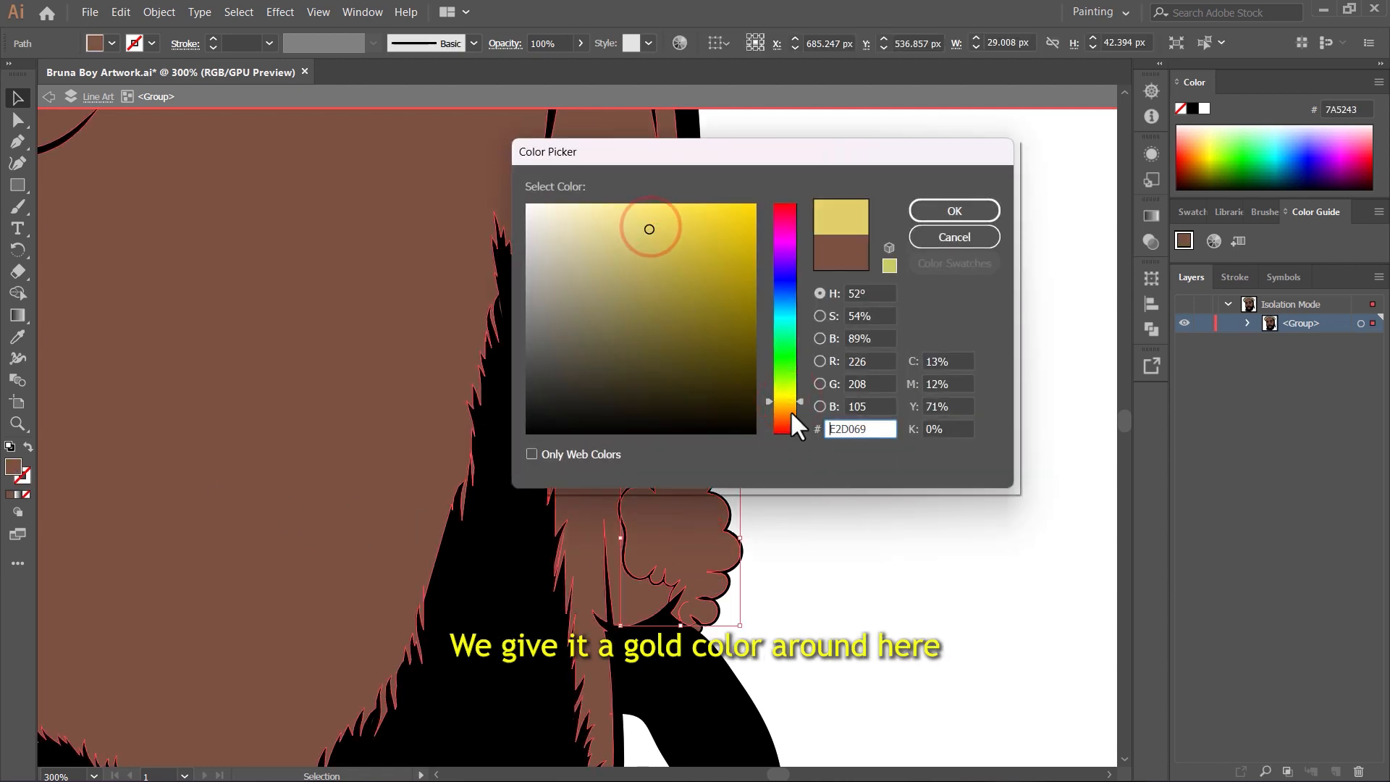
click(788, 408)
click(644, 221)
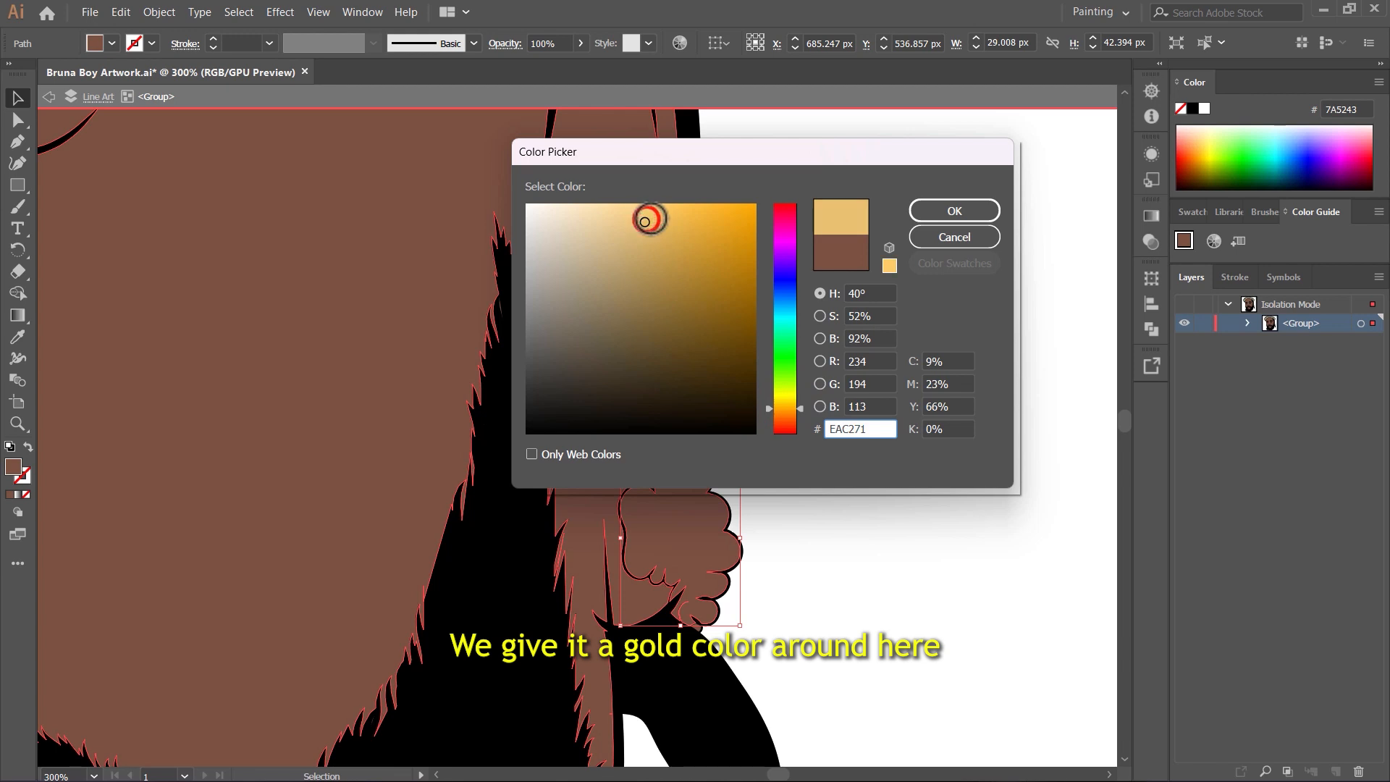
click(936, 209)
click(810, 364)
key(ctrl+0)
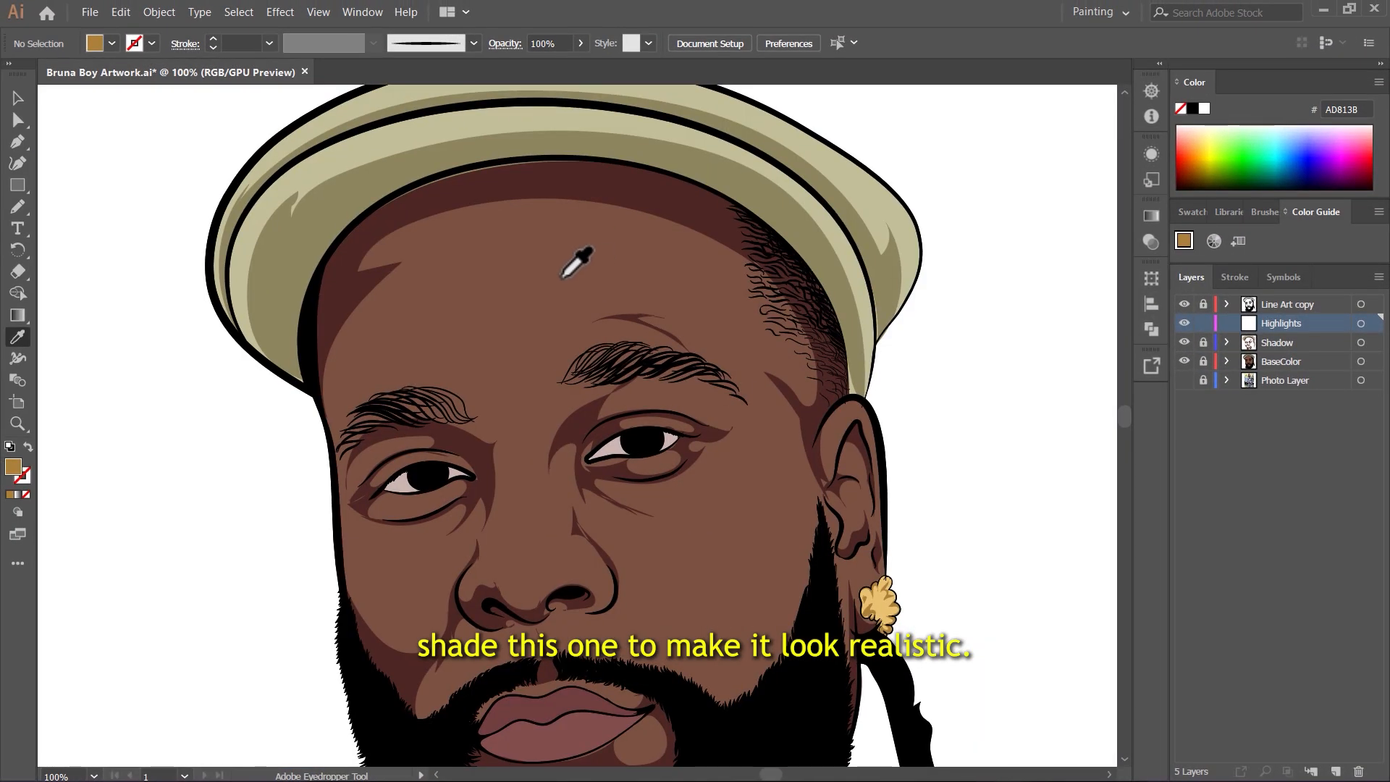
Sample the forehead's base skin tone 7A5243 as the fill color with the Eyedropper
click(517, 250)
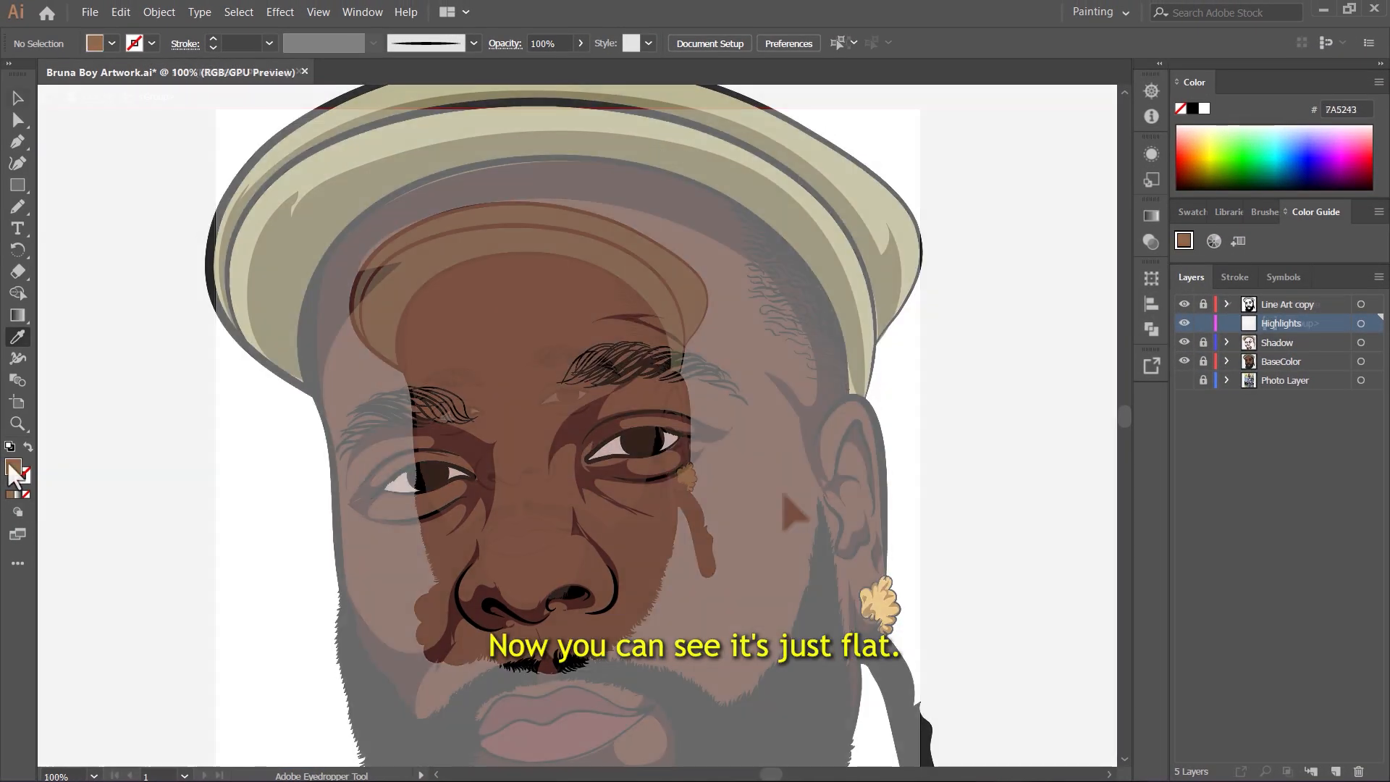